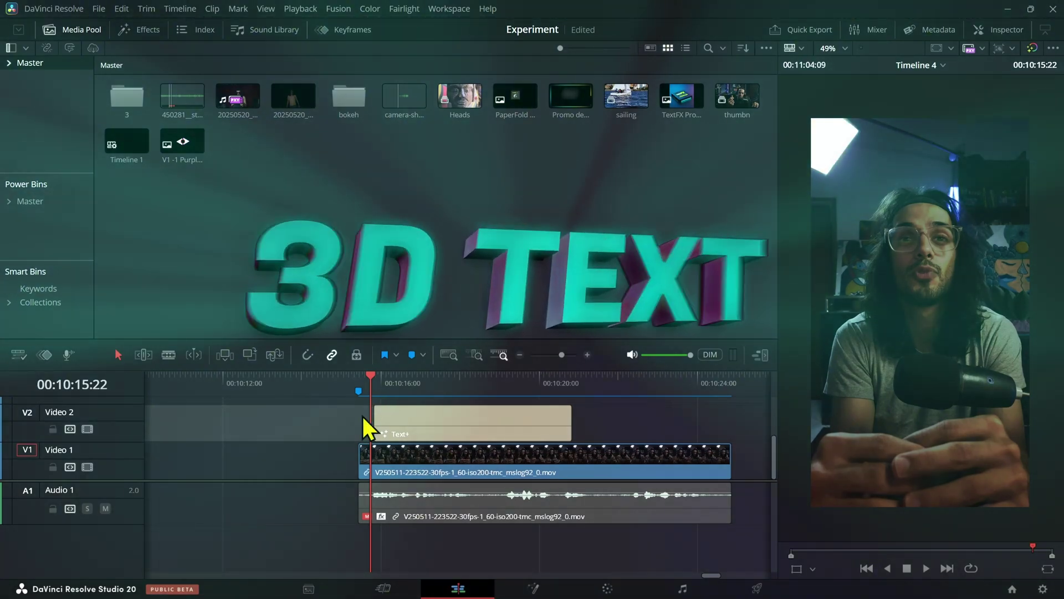
- Play back the start of the Text+ title several times on the timeline to review its animation over the clip
key("space")
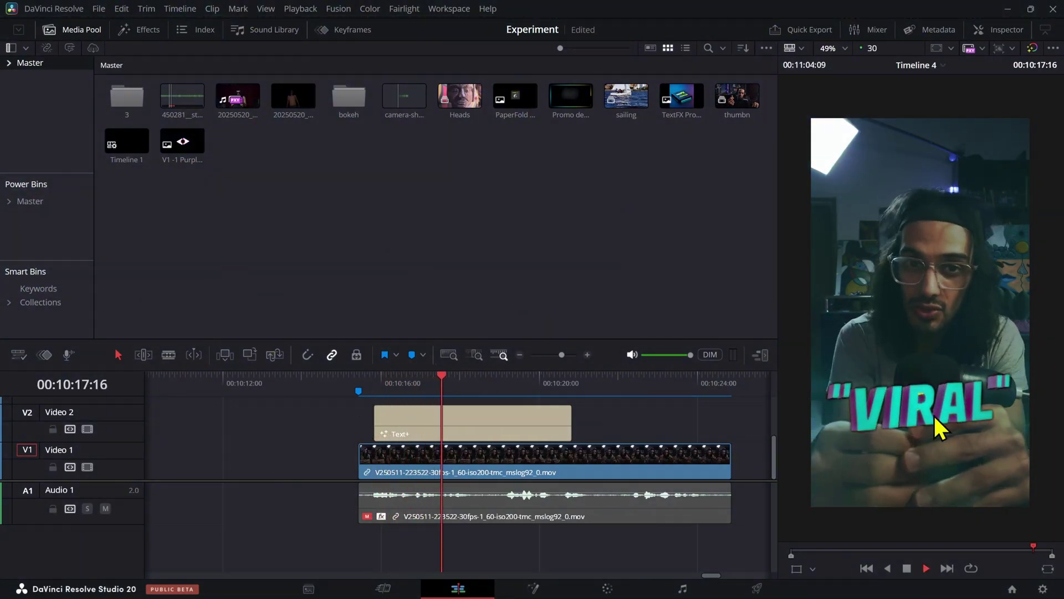
key("space")
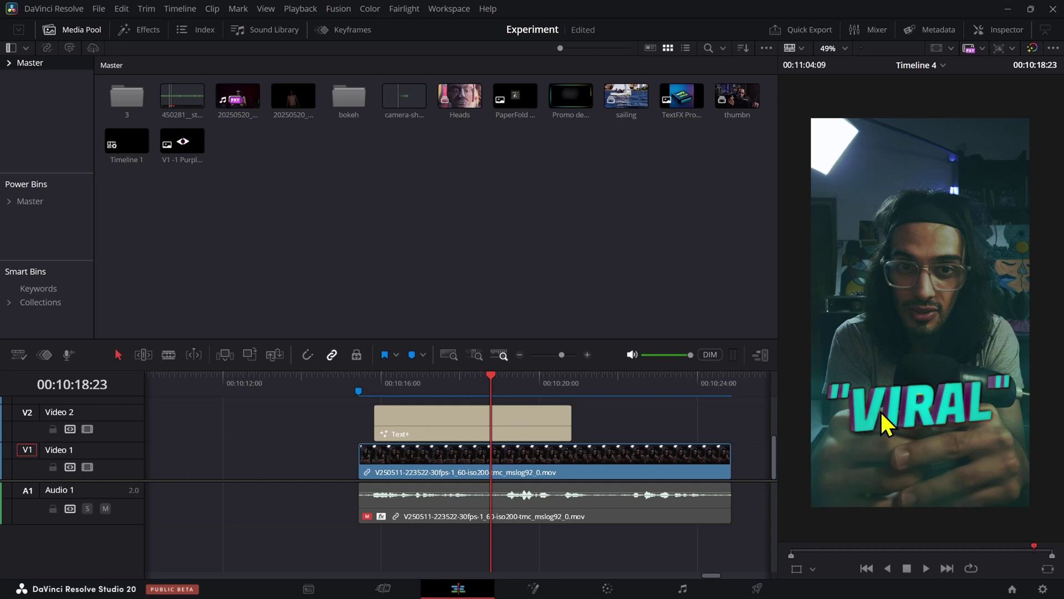
left_click(400, 389)
left_click(439, 422)
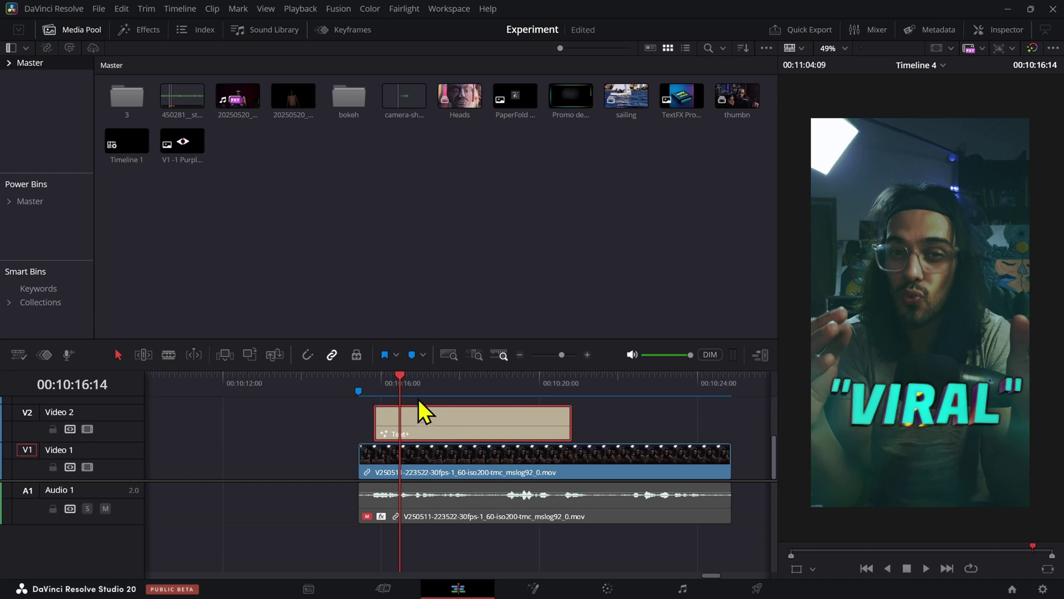
left_click(387, 390)
mouse_move(385, 390)
left_mouse_down()
mouse_move(426, 391)
mouse_move(385, 393)
left_mouse_up()
key("space")
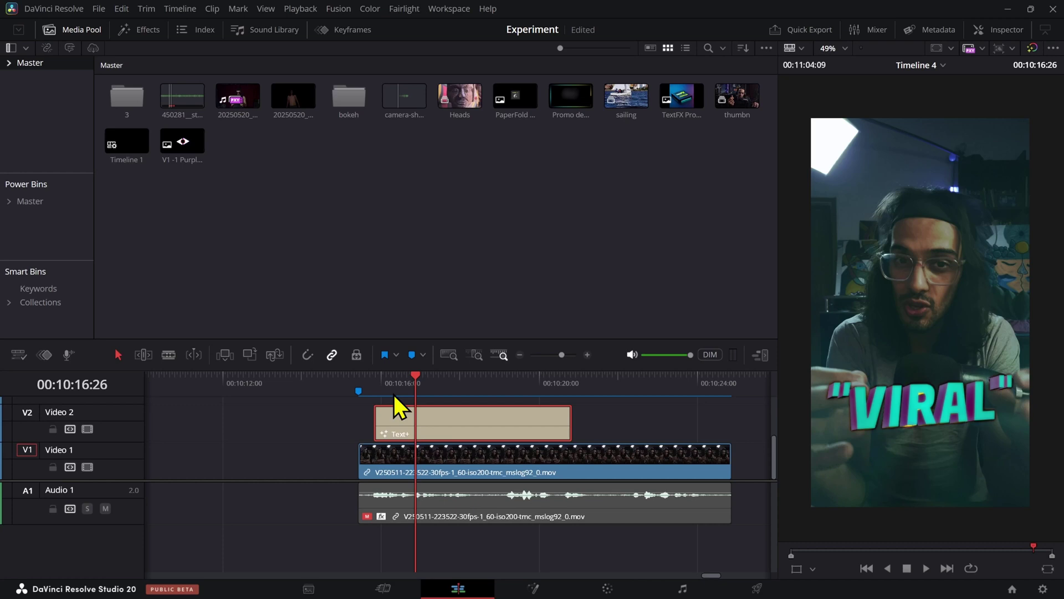
left_click(376, 385)
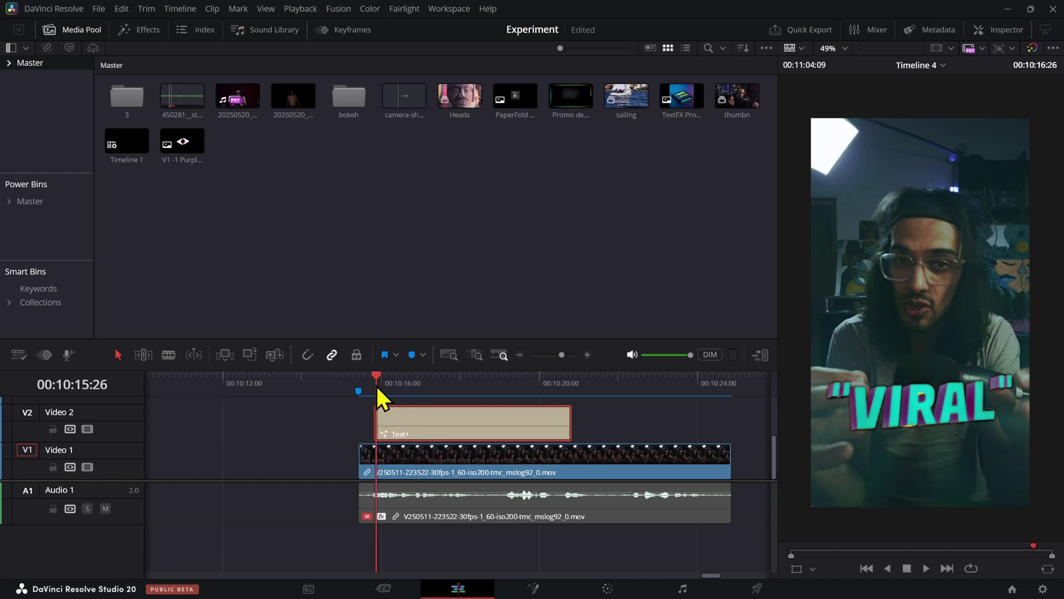
left_click(385, 386)
key("space")
key("space")
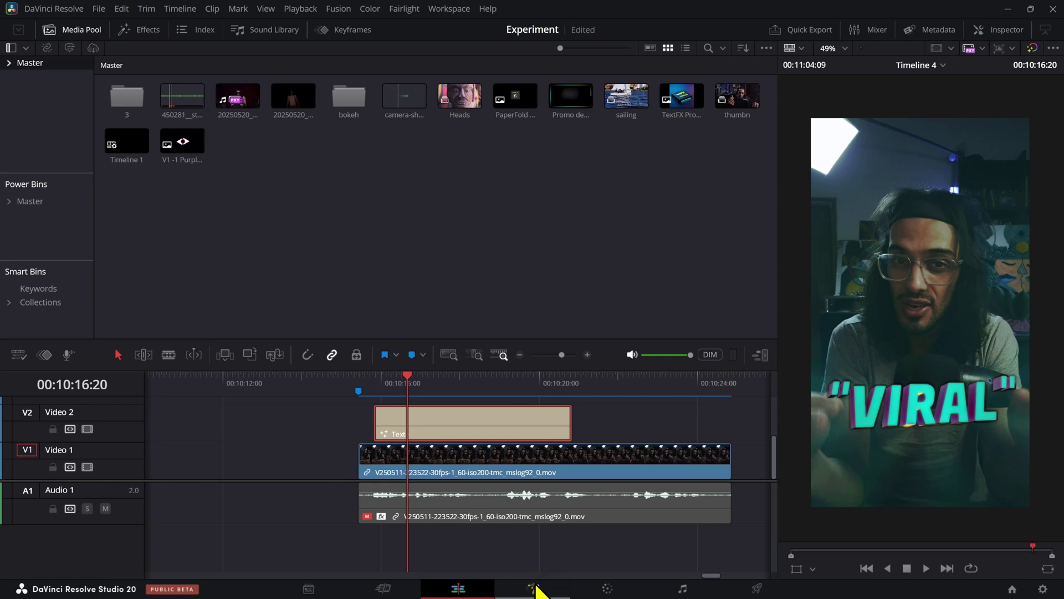
- Open the Text+ title in Fusion, view Text3D1 in the second viewer from an angle and show its 3D transform settings
left_click(534, 589)
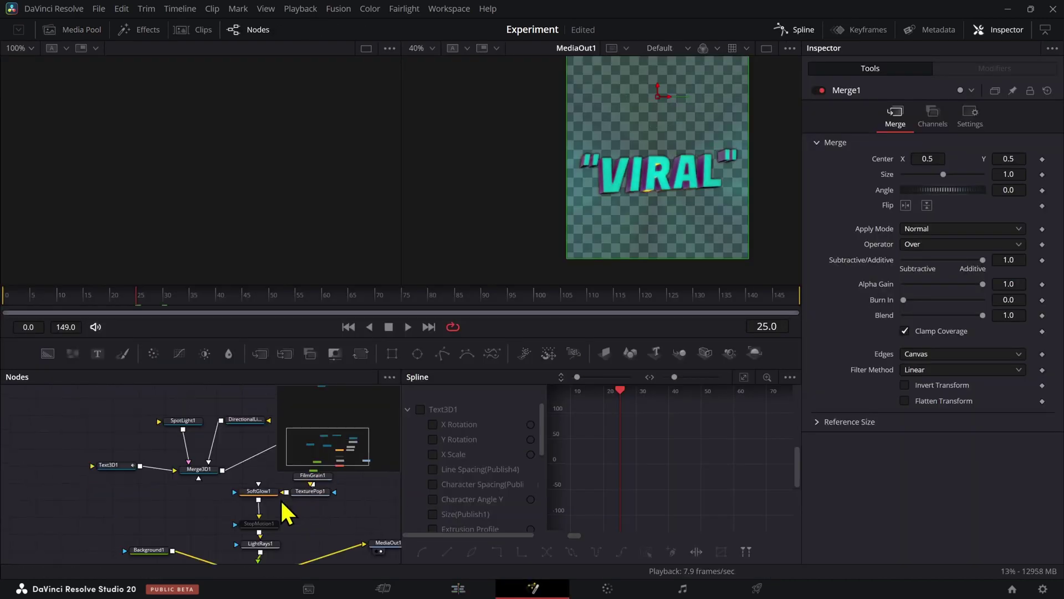
left_click(125, 465)
key("2")
left_click_drag(630, 226, 575, 113)
scroll(569, 139, "up", 2)
left_click_drag(587, 150, 647, 269)
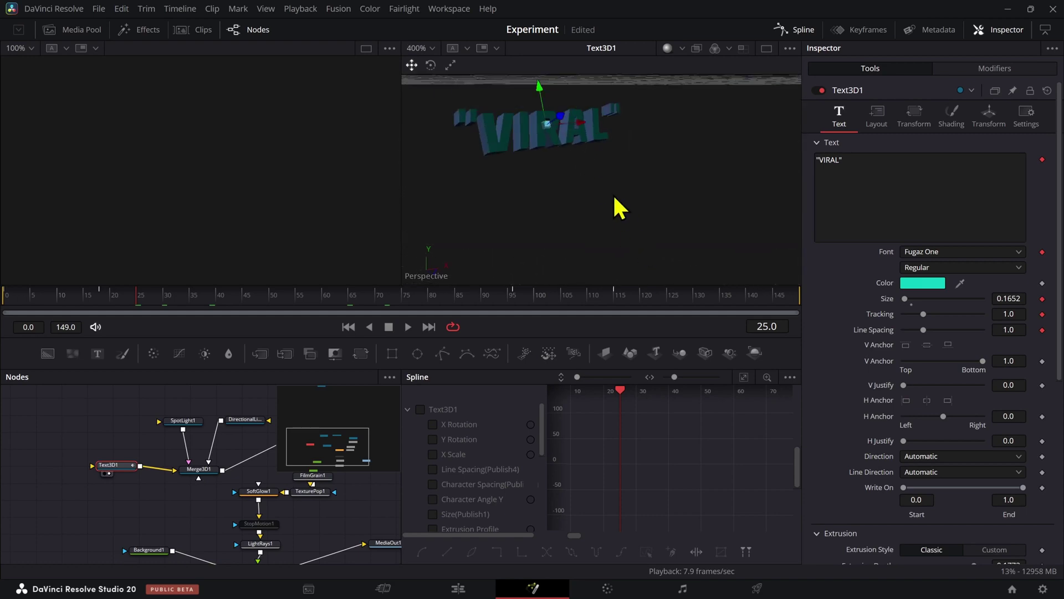
left_click_drag(614, 196, 644, 230)
left_click(990, 120)
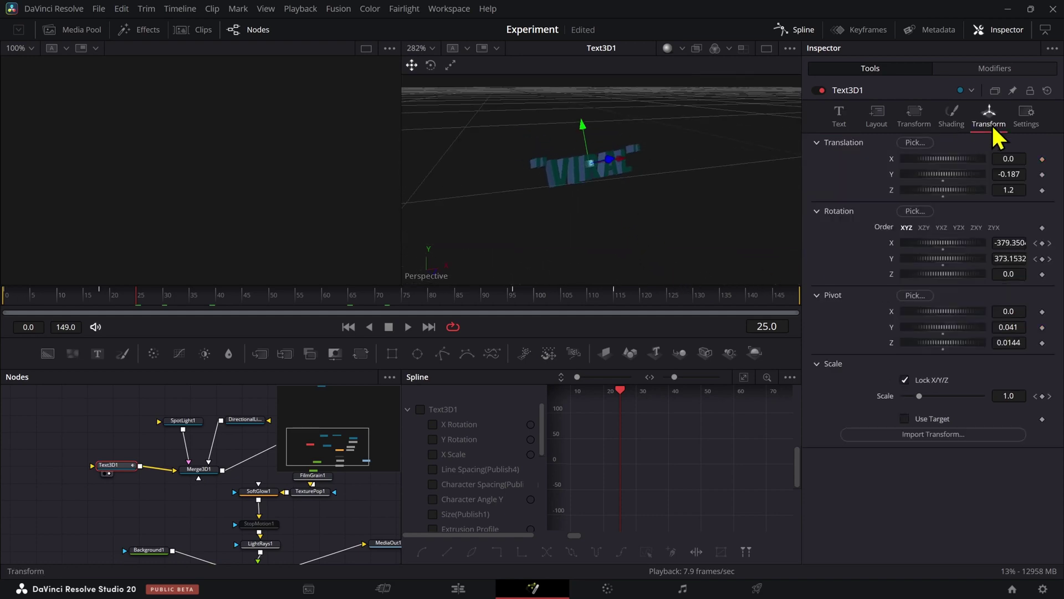
- View the Renderer3D1 output in the viewer, then return to viewing Text3D1
left_click_drag(226, 464, 175, 481)
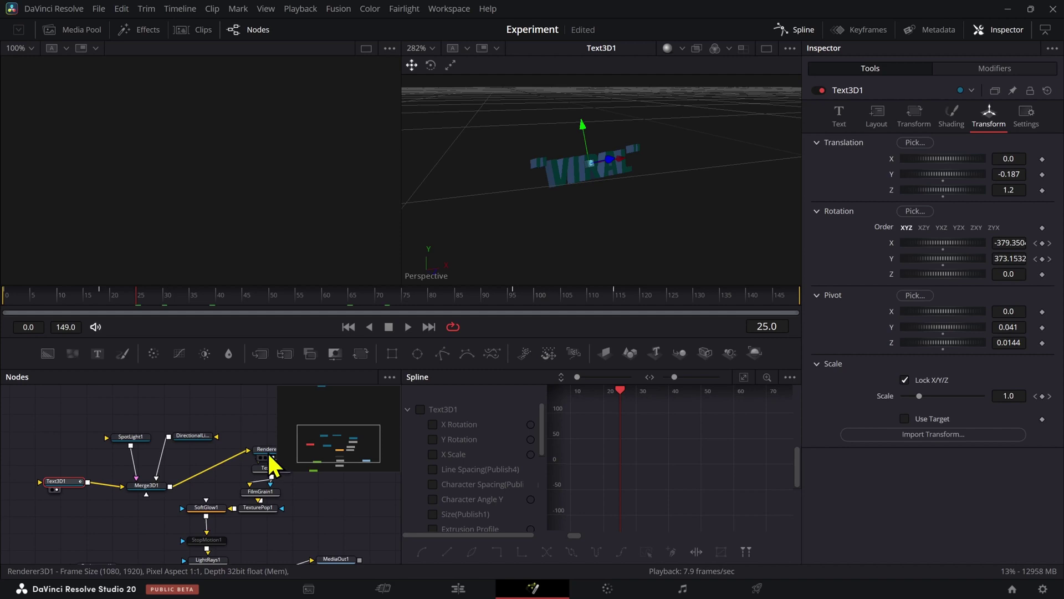
left_click_drag(272, 466, 589, 222)
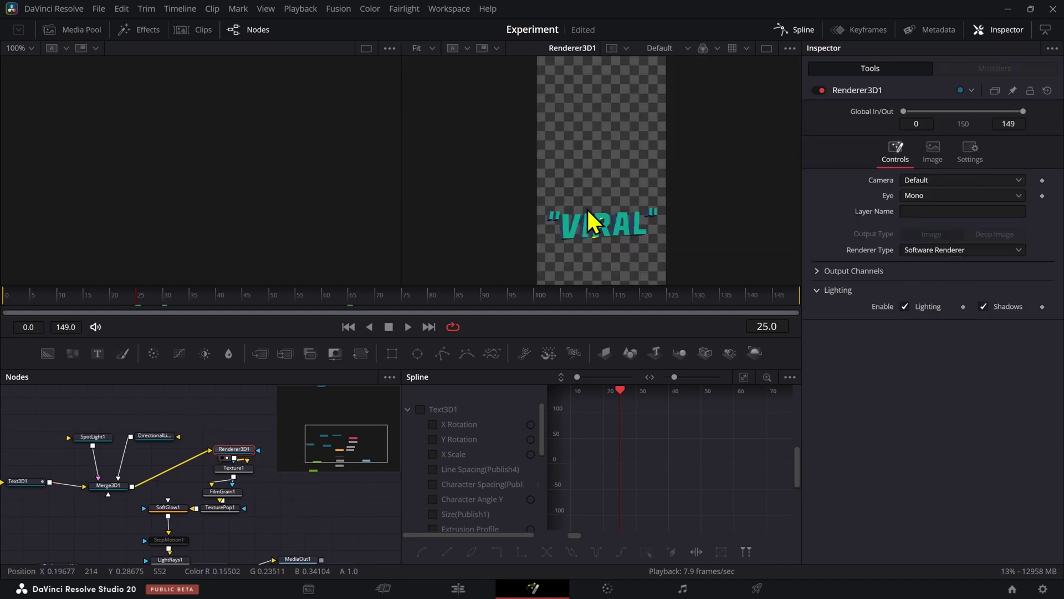
left_click(25, 484)
key("2")
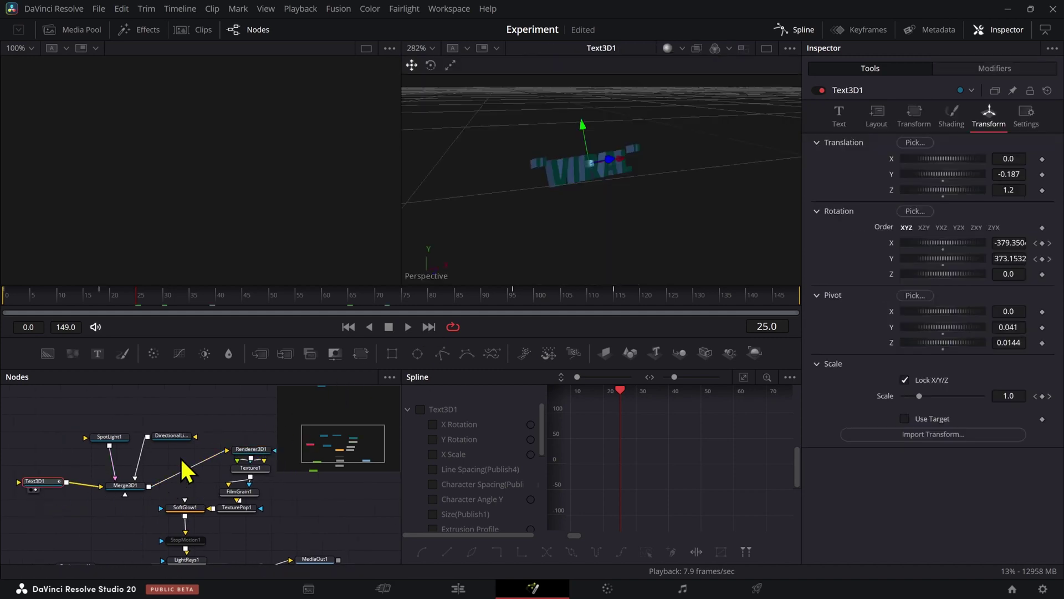
left_click(183, 468)
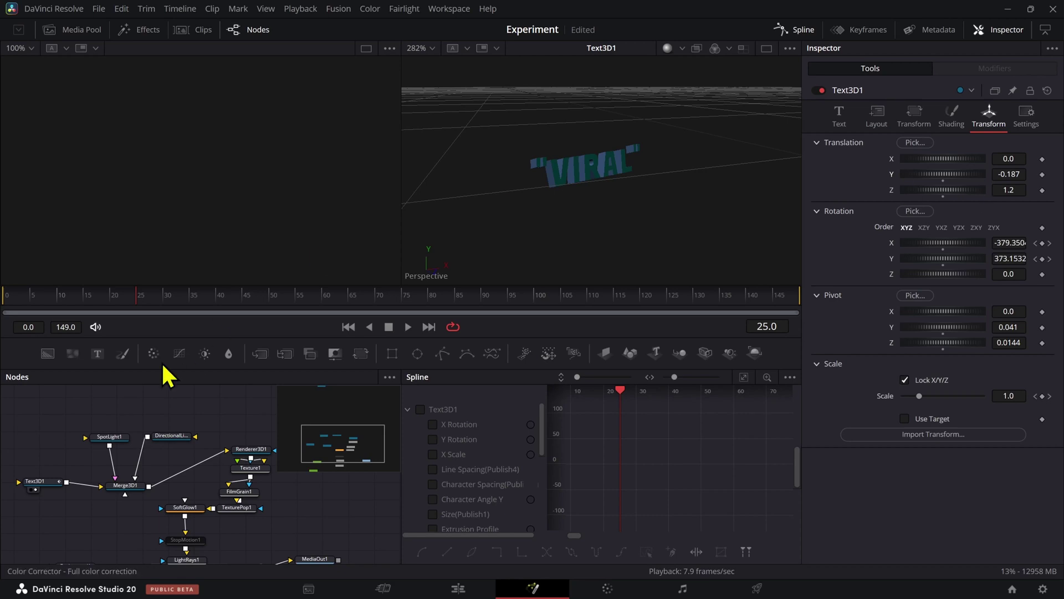
- Select Text3D1 and play its animation from the first frame
left_click(55, 480)
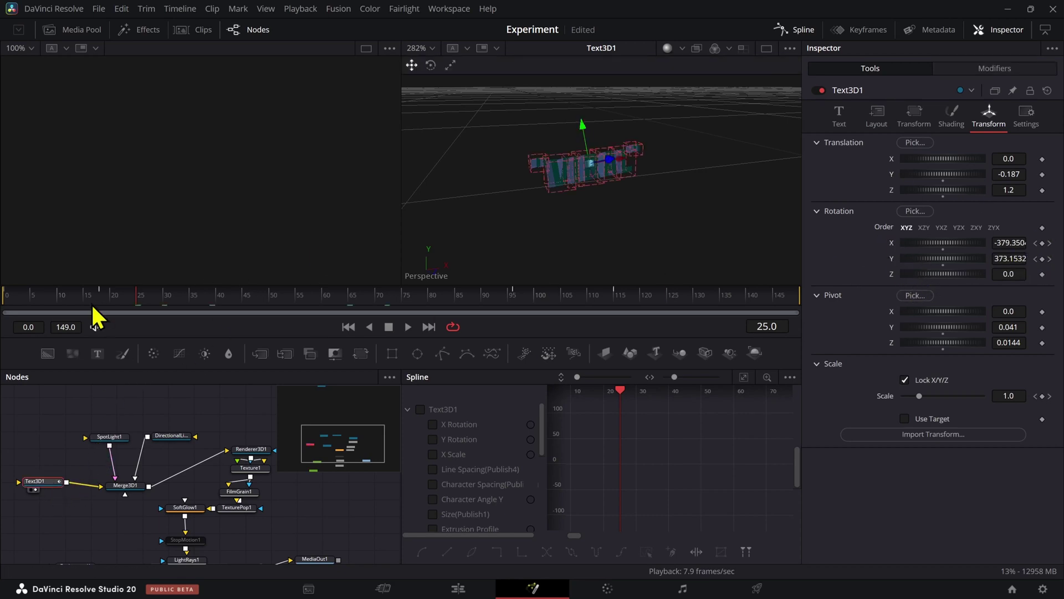
left_click_drag(92, 306, 2, 311)
key("space")
key("space")
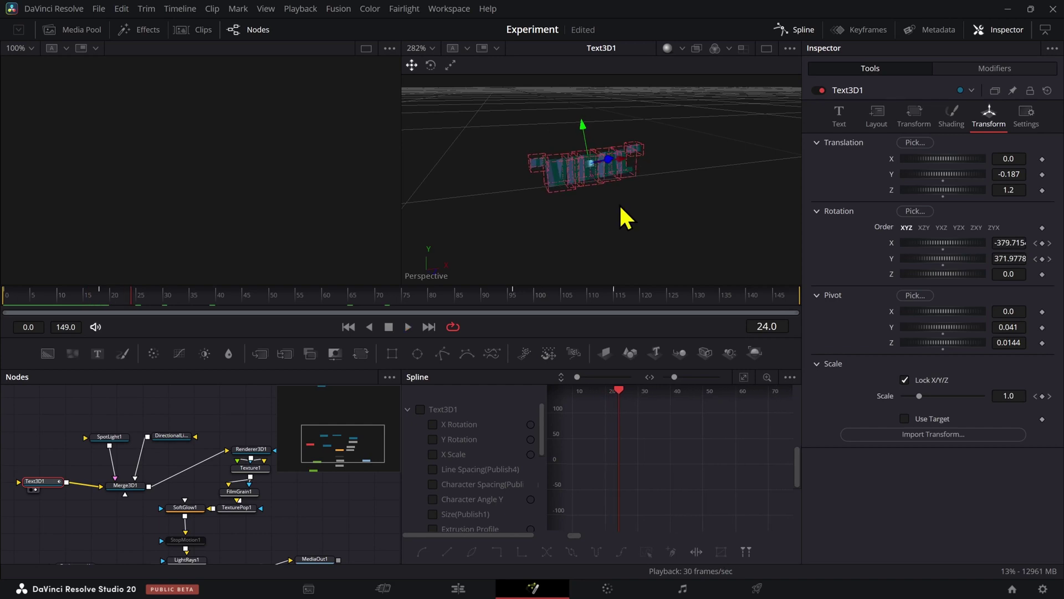
- Display all Text3D1 animation curves fitted in the Spline editor, check the ease values of all keyframes and close the editor
left_click(440, 409)
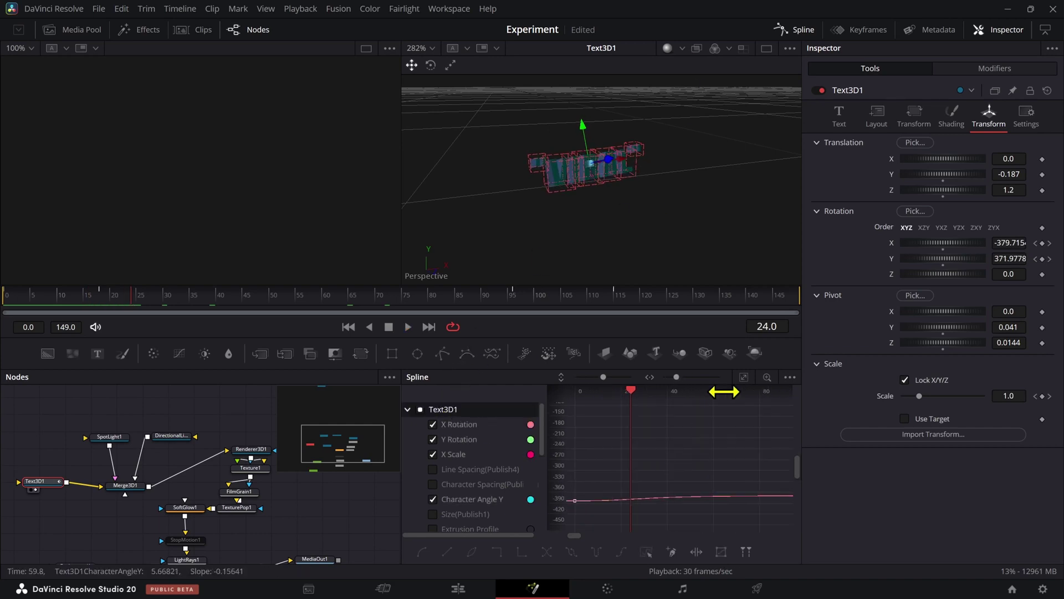
left_click(745, 378)
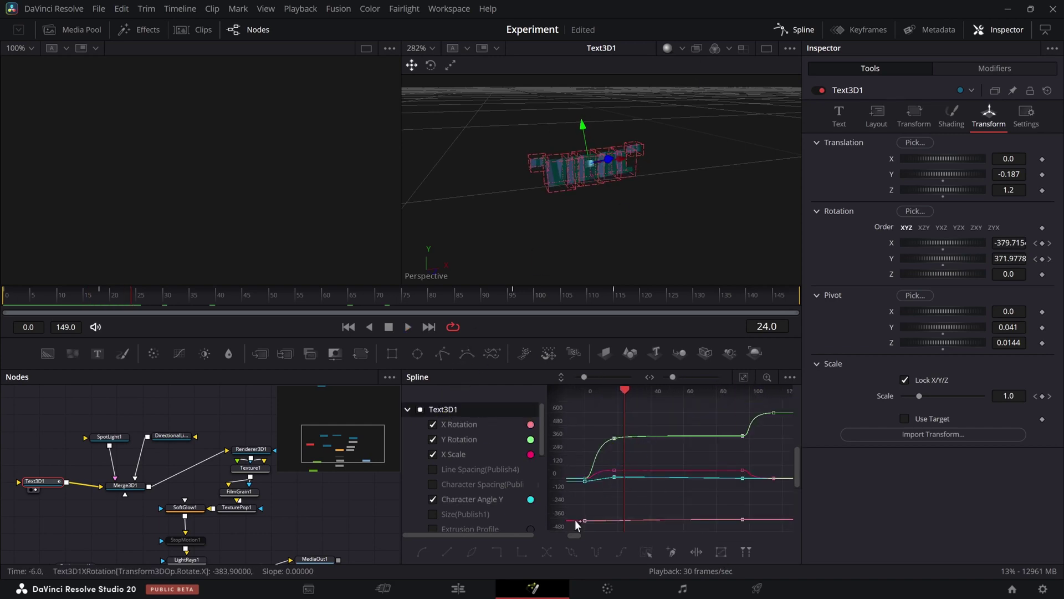
key("ctrl+a")
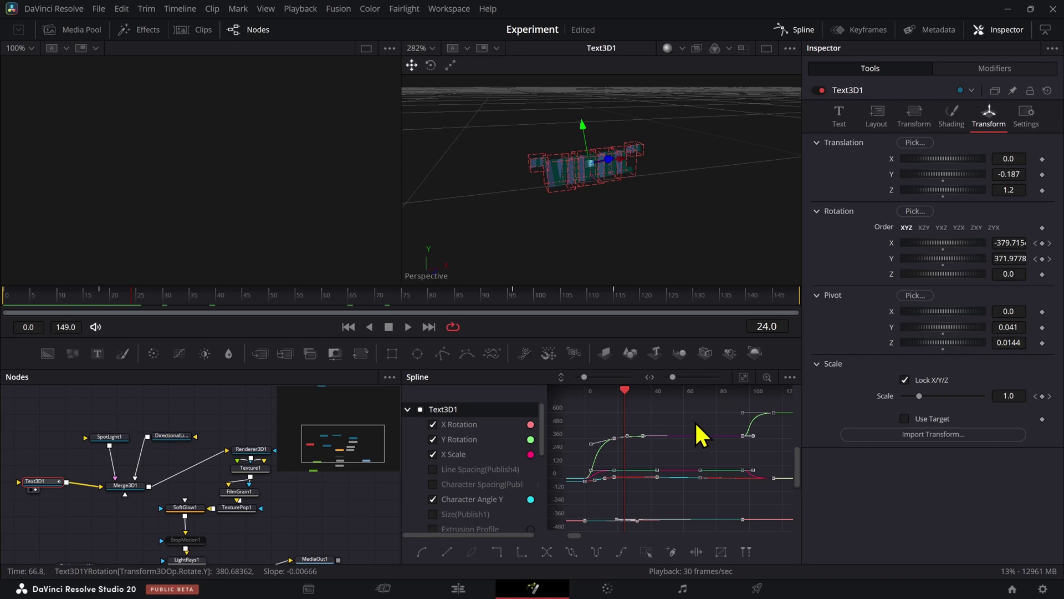
key("t")
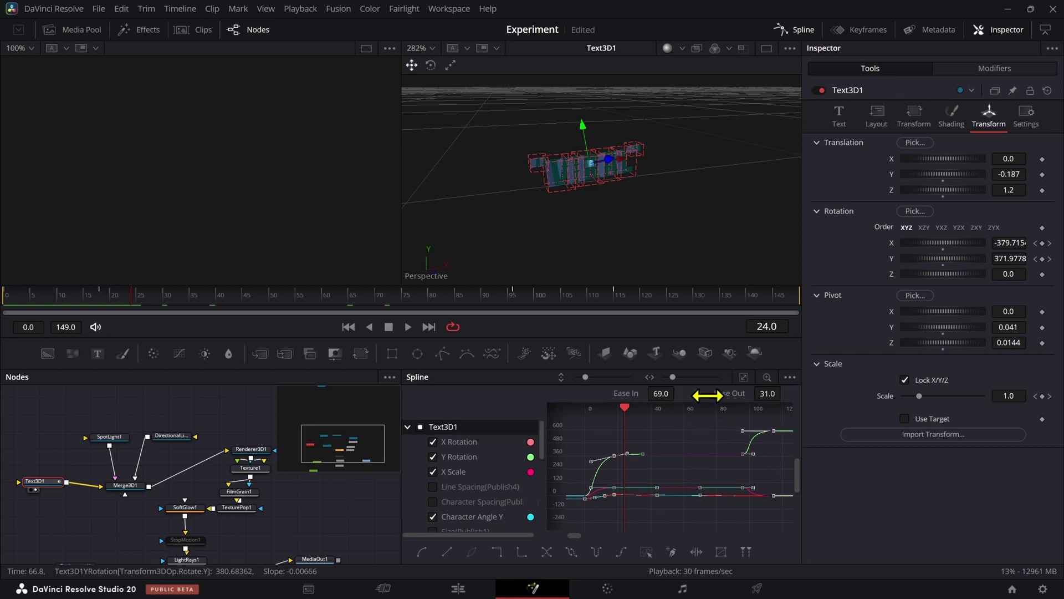
left_click(744, 388)
left_click(793, 30)
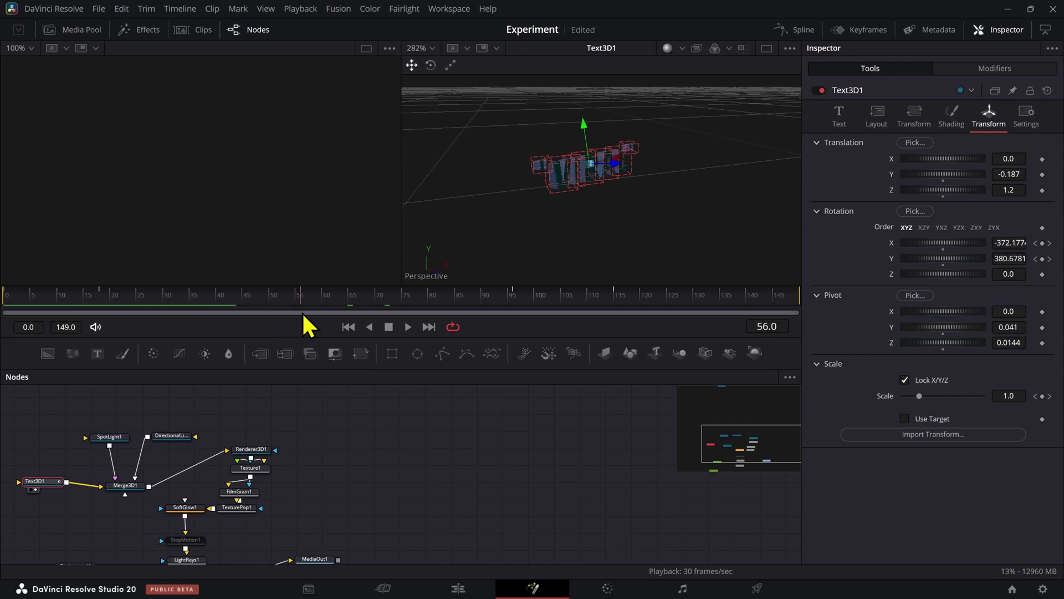
- Turn on Use One Material in the 3D text's shading, then turn it off again
mouse_move(512, 313)
left_mouse_down()
mouse_move(594, 307)
mouse_move(474, 299)
mouse_move(567, 294)
mouse_move(14, 318)
left_mouse_up()
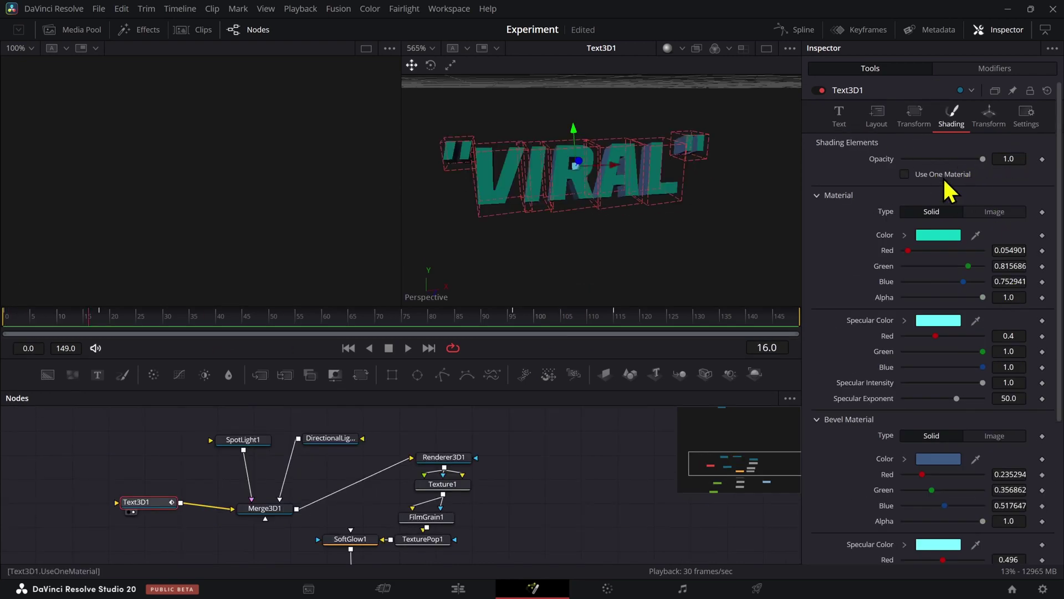
left_click(914, 177)
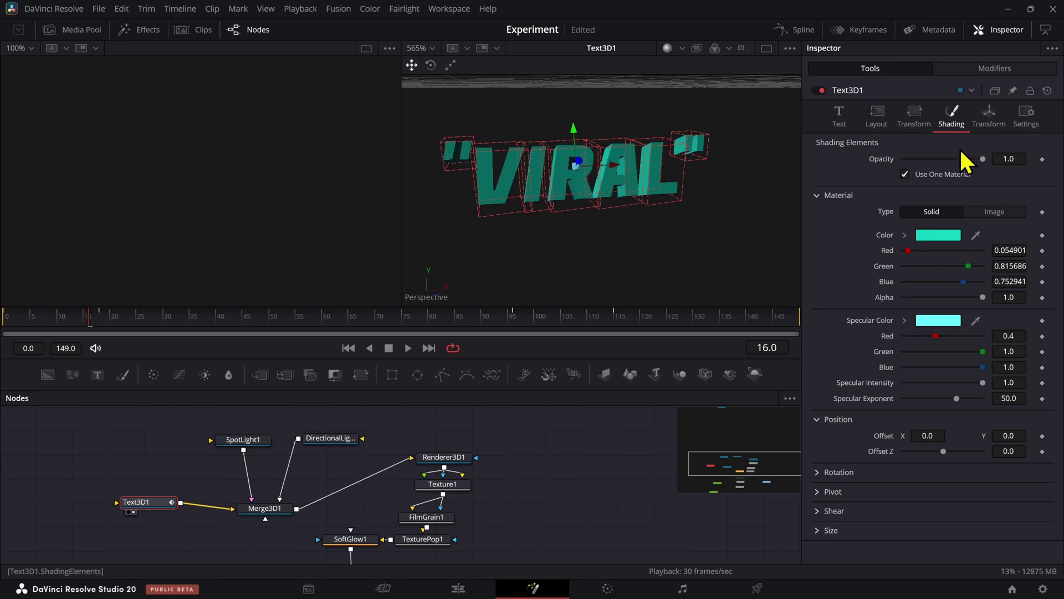
left_click(951, 176)
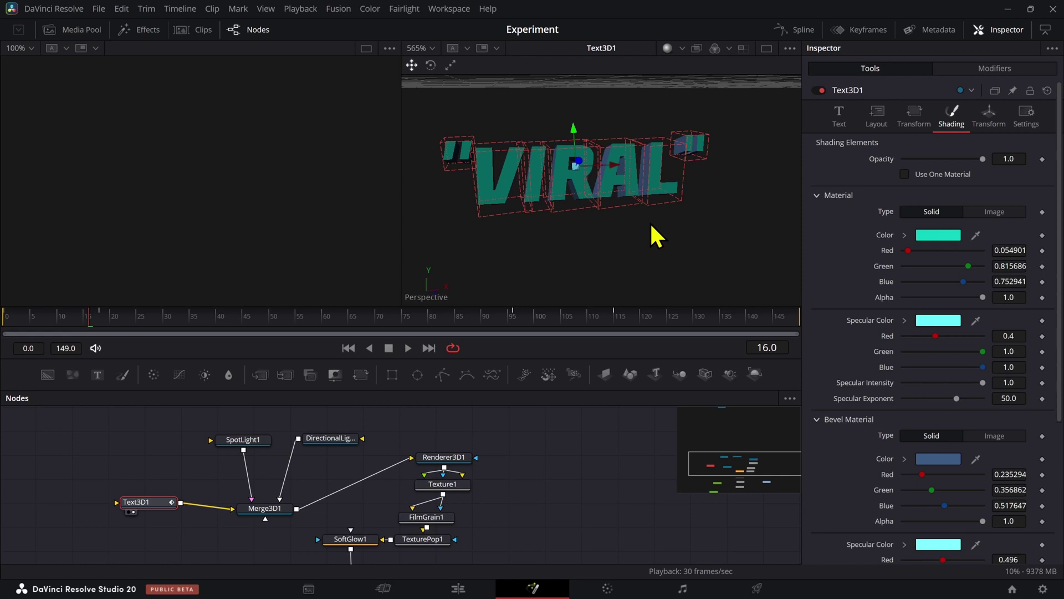
- Inspect the text's extruded sides up close alongside its Material and Bevel Material shading settings
left_click_drag(565, 177, 664, 216)
scroll(943, 393, "down", 3)
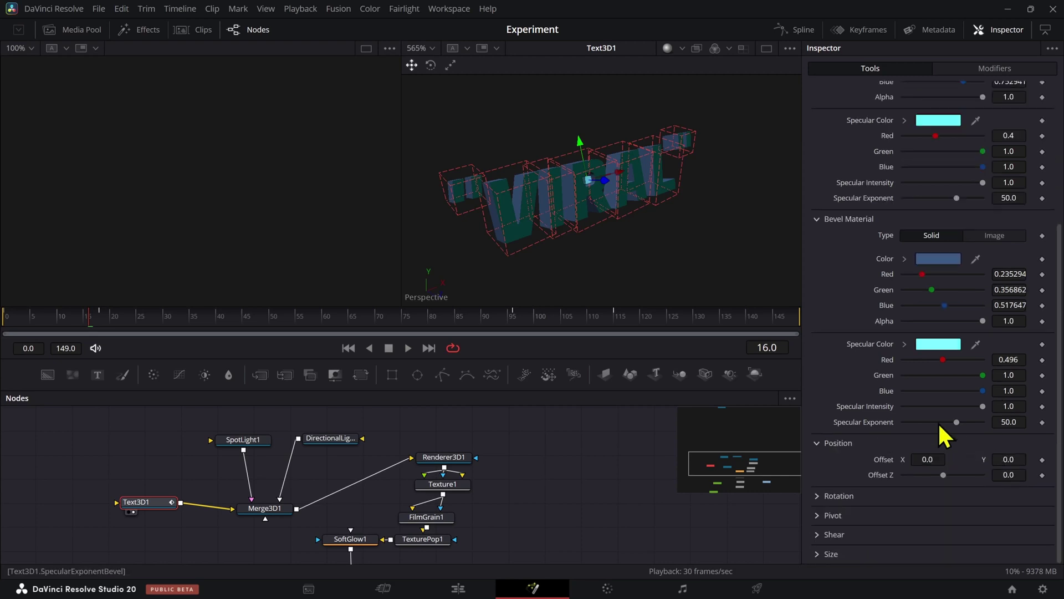
scroll(487, 225, "up", 5)
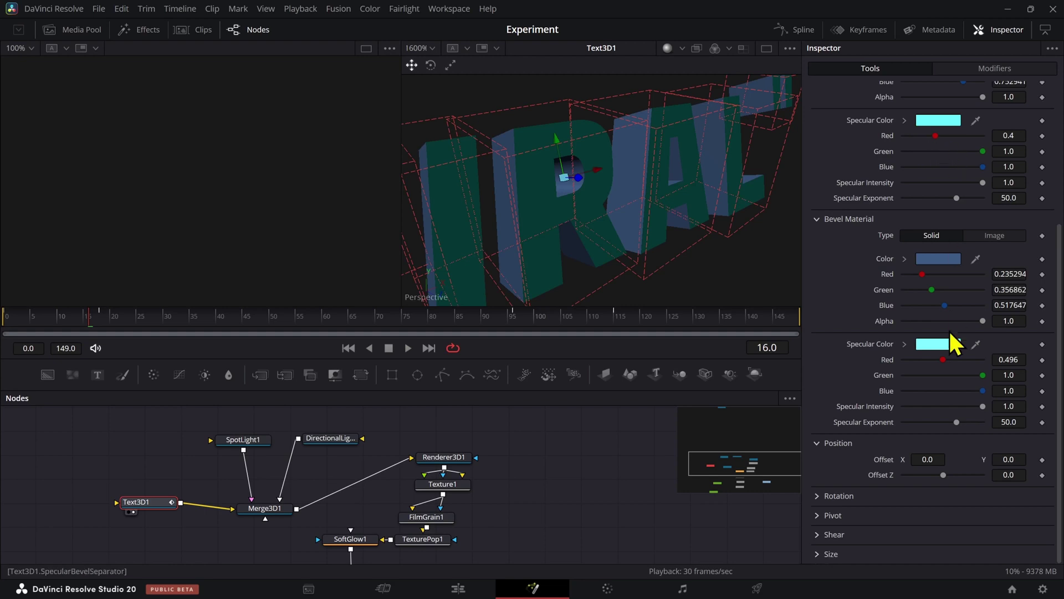
- Adjust the Extrusion Depth of the "VIRAL" text in Text3D1's extrusion settings
scroll(949, 343, "up", 5)
left_click(839, 116)
scroll(655, 200, "down", 3)
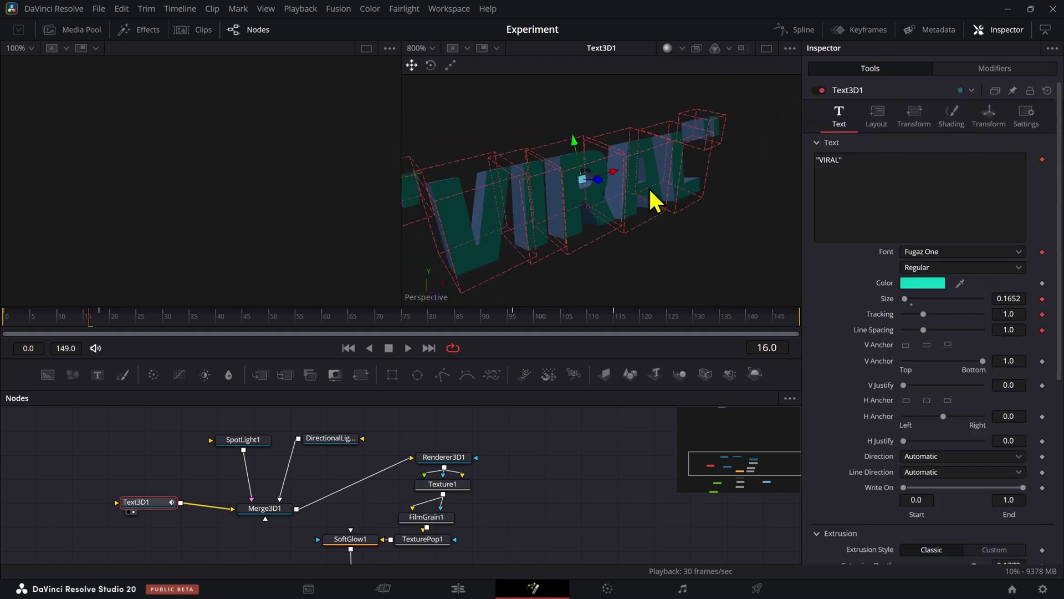
left_click_drag(628, 184, 639, 158)
scroll(639, 158, "down", 2)
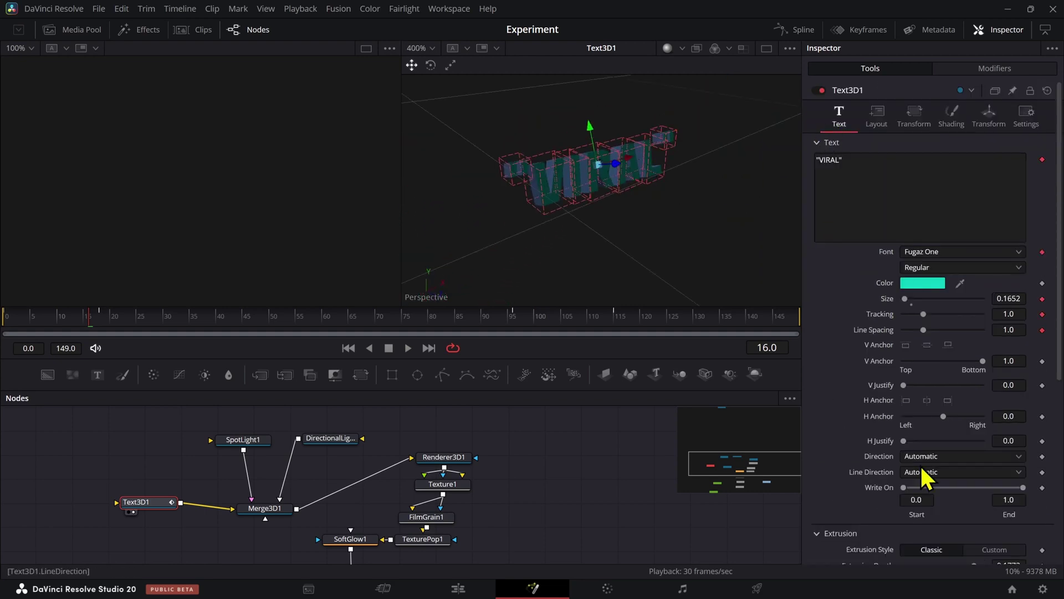
left_click(822, 533)
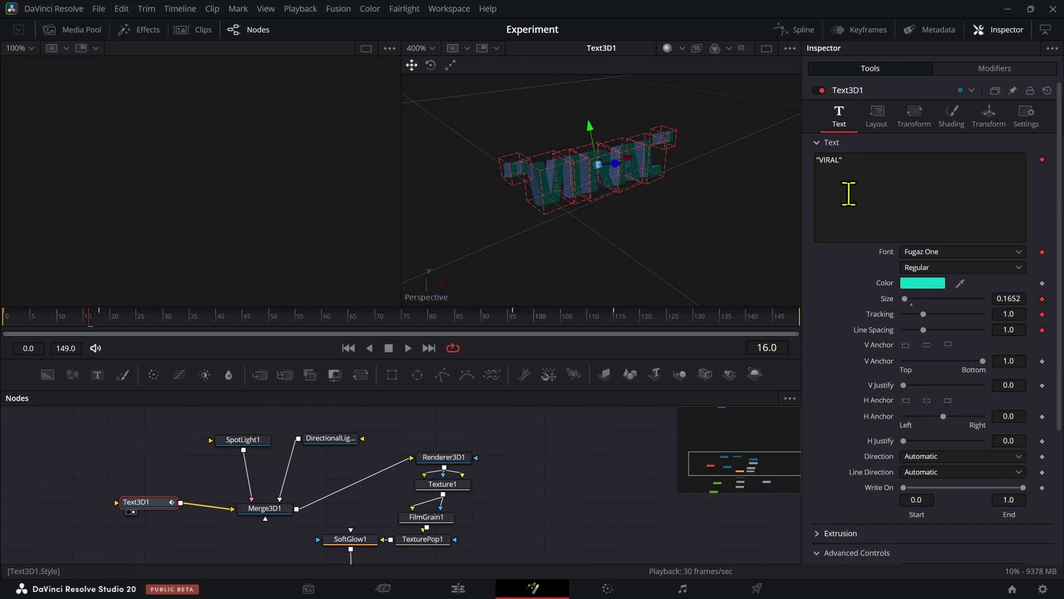
scroll(821, 249, "down", 4)
left_click(821, 356)
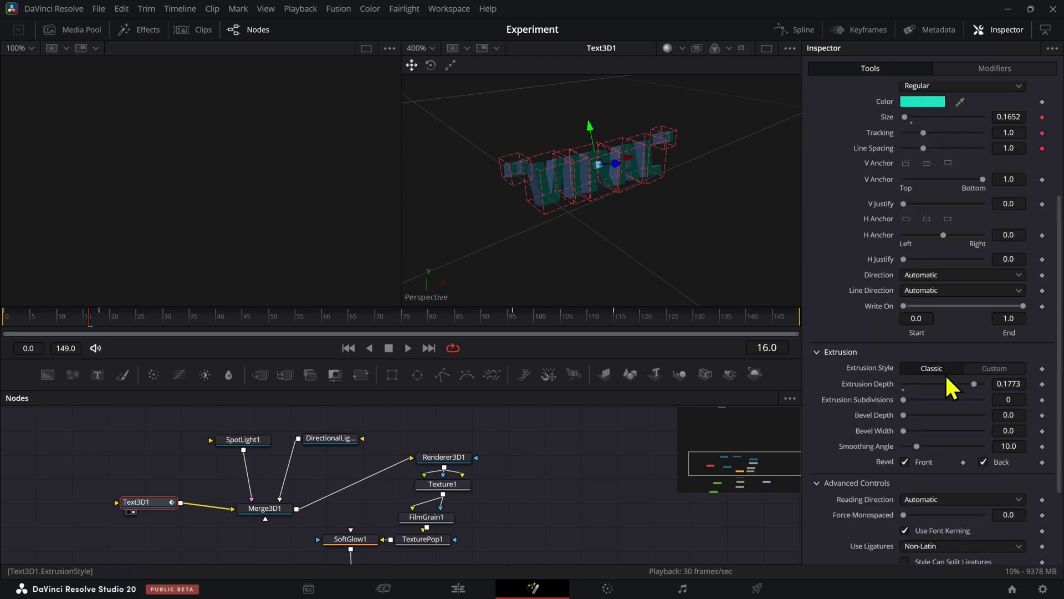
mouse_move(1016, 385)
left_mouse_down()
mouse_move(948, 384)
mouse_move(1018, 387)
left_mouse_up()
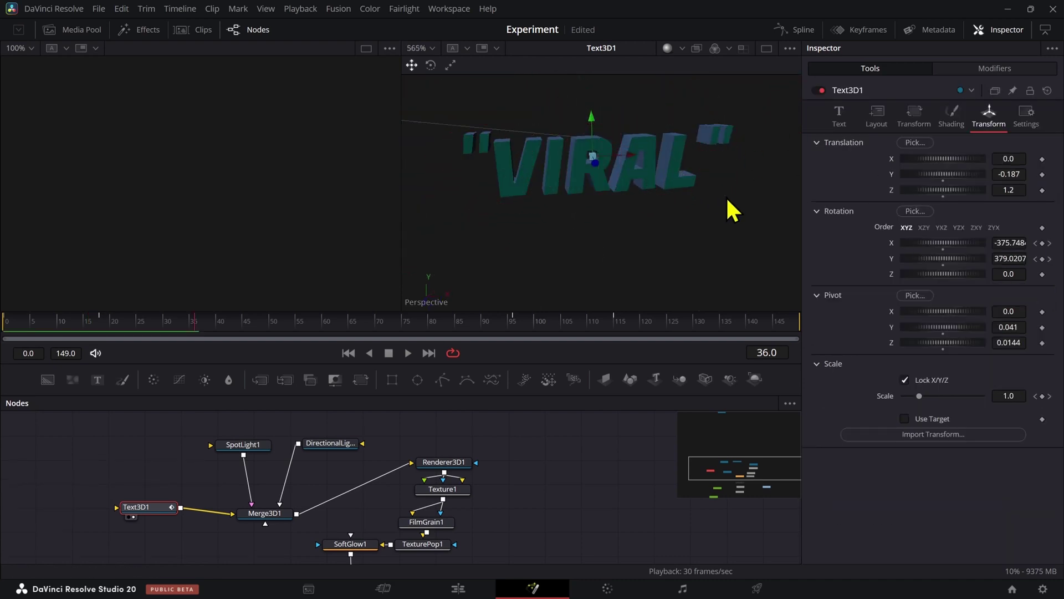
- Reset the Y and Z pivot of Text3D1 to 0.0
double_click(892, 328)
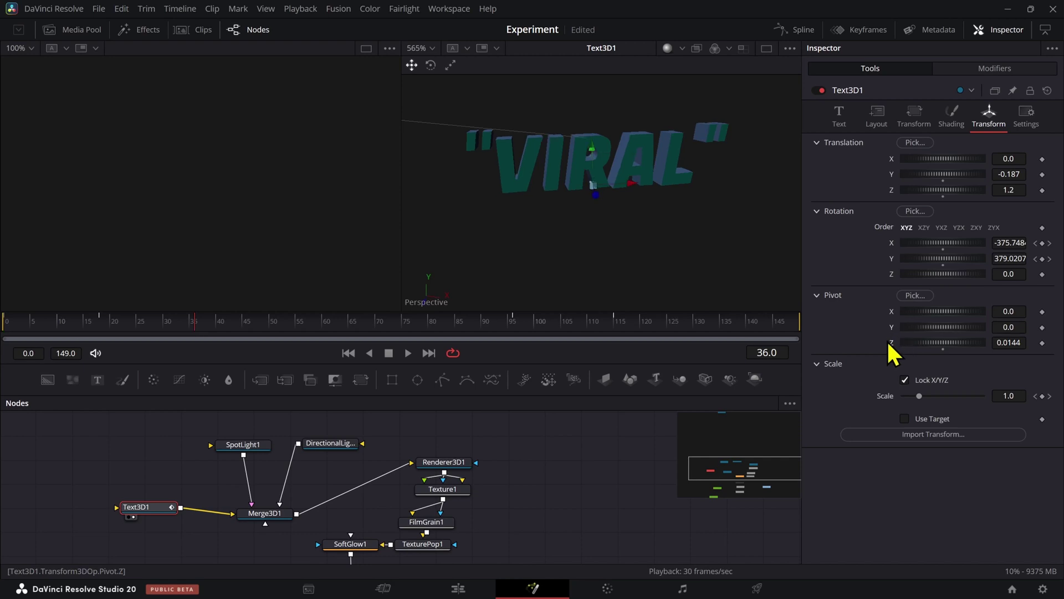
double_click(890, 342)
left_click_drag(634, 152, 616, 117)
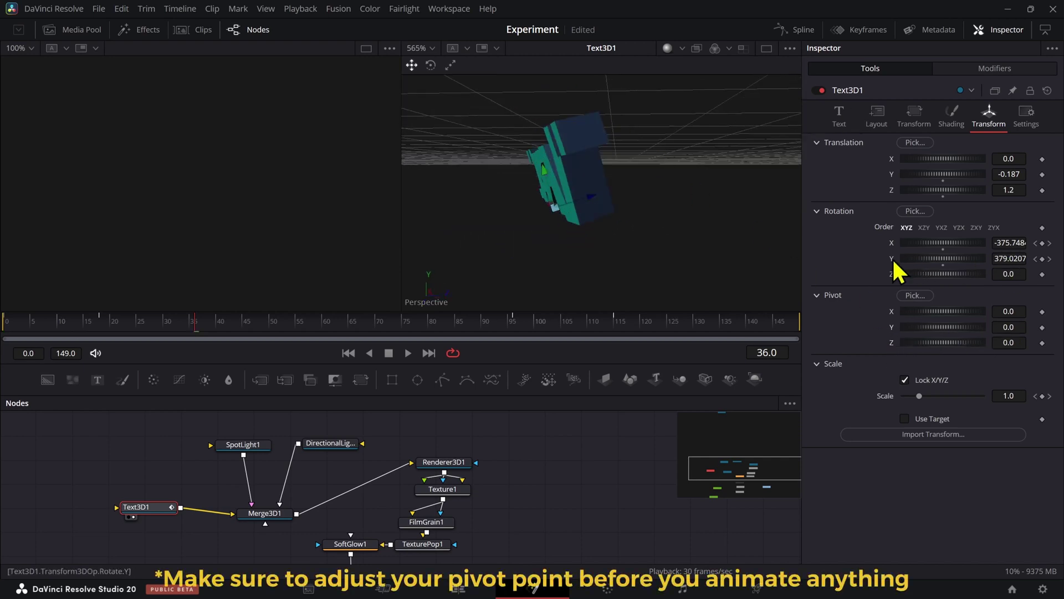
- Reset Text3D1's X rotation to 0.0 and set its Y pivot to 0.034 to centre the pivot on the letters
double_click(887, 243)
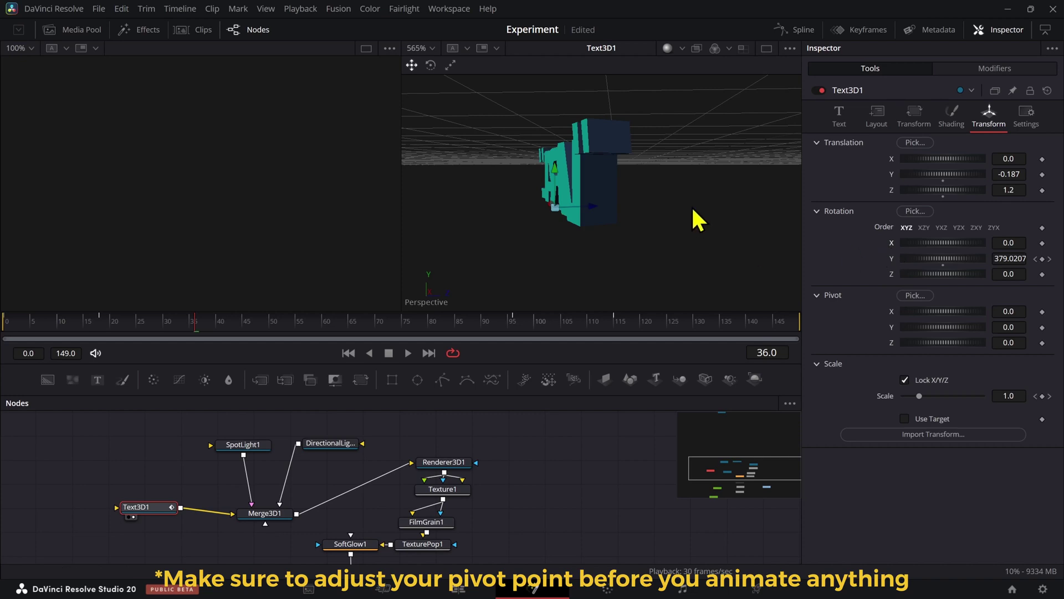
left_click_drag(691, 205, 593, 200)
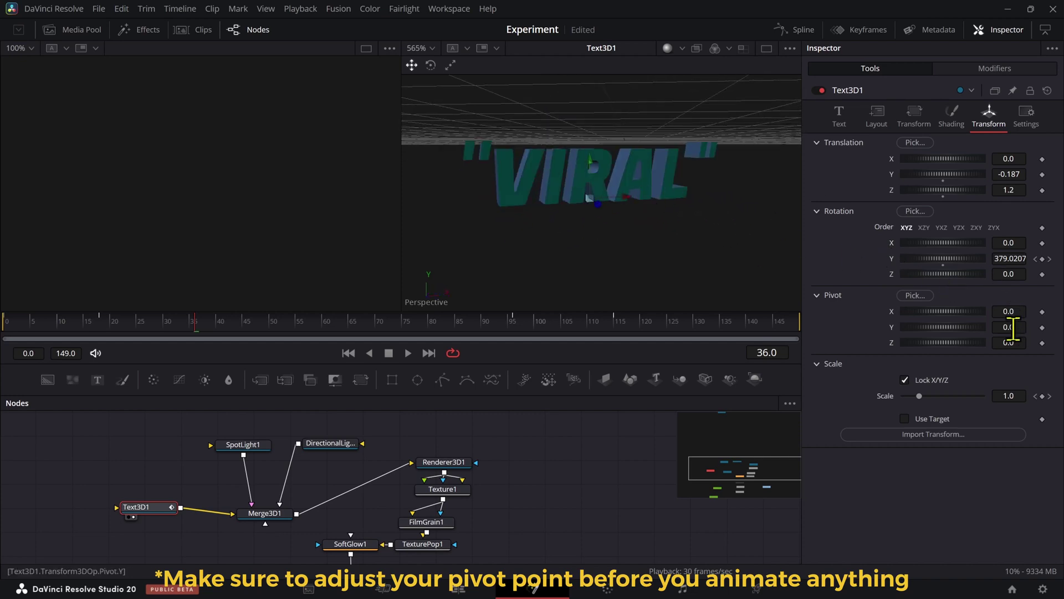
left_click_drag(1013, 328, 1021, 329)
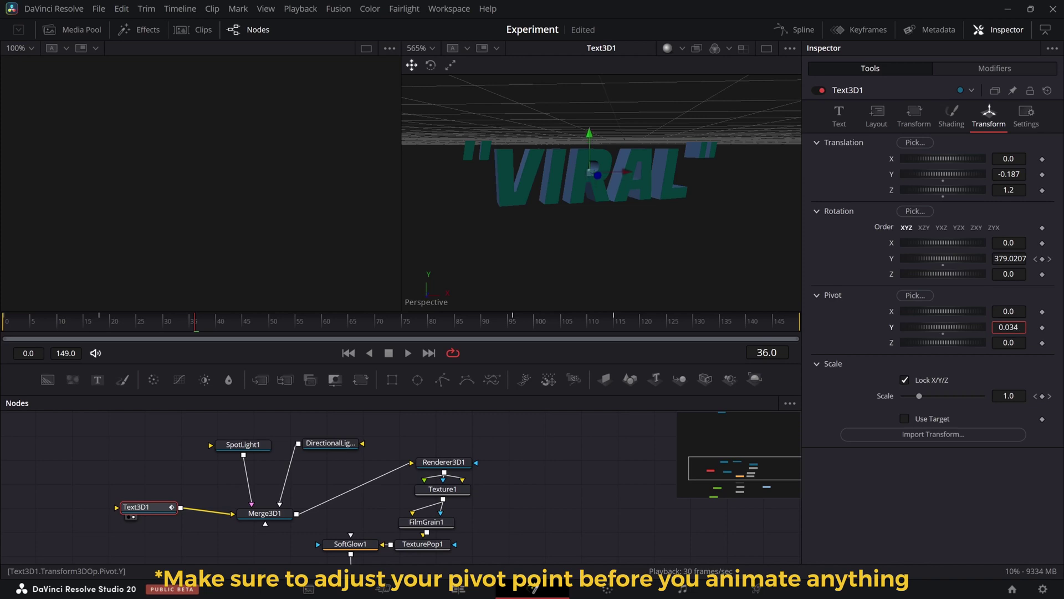
- Try a Y pivot of 0.035 on Text3D1 and fine-tune its Z pivot while checking the letters from the side
left_click_drag(624, 174, 819, 175)
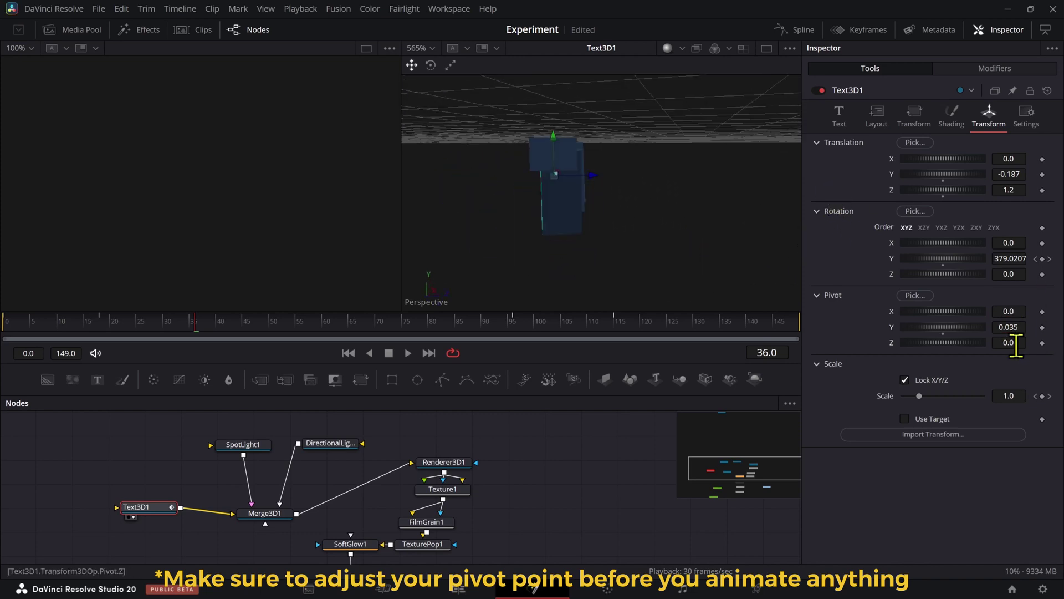
left_click_drag(1016, 343, 1020, 342)
left_click_drag(734, 205, 631, 200)
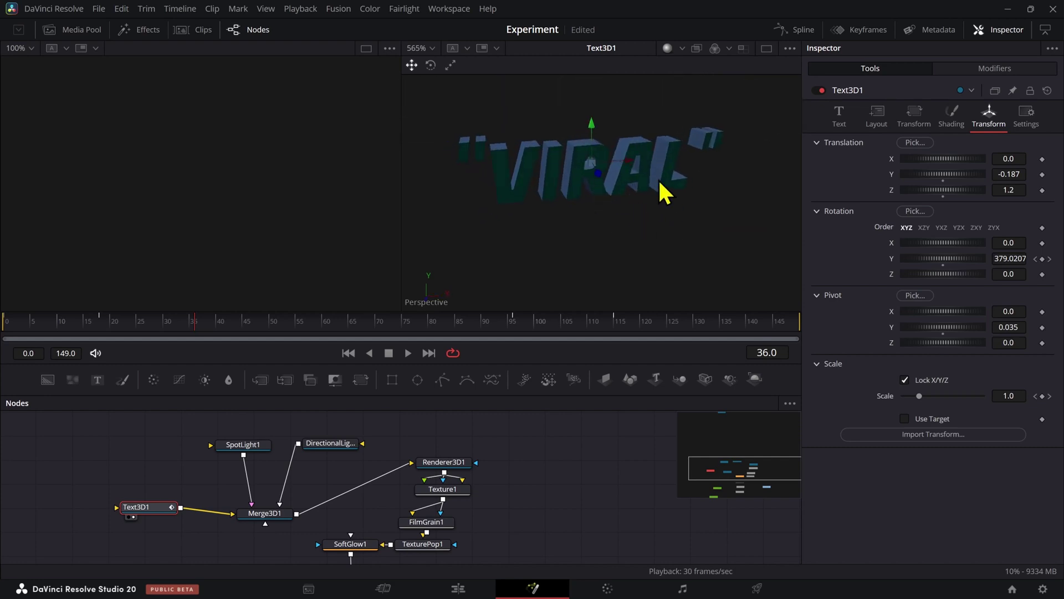
- Undo the latest pivot adjustments on Text3D1
key("ctrl+z")
key("ctrl+z")
key("ctrl+z")
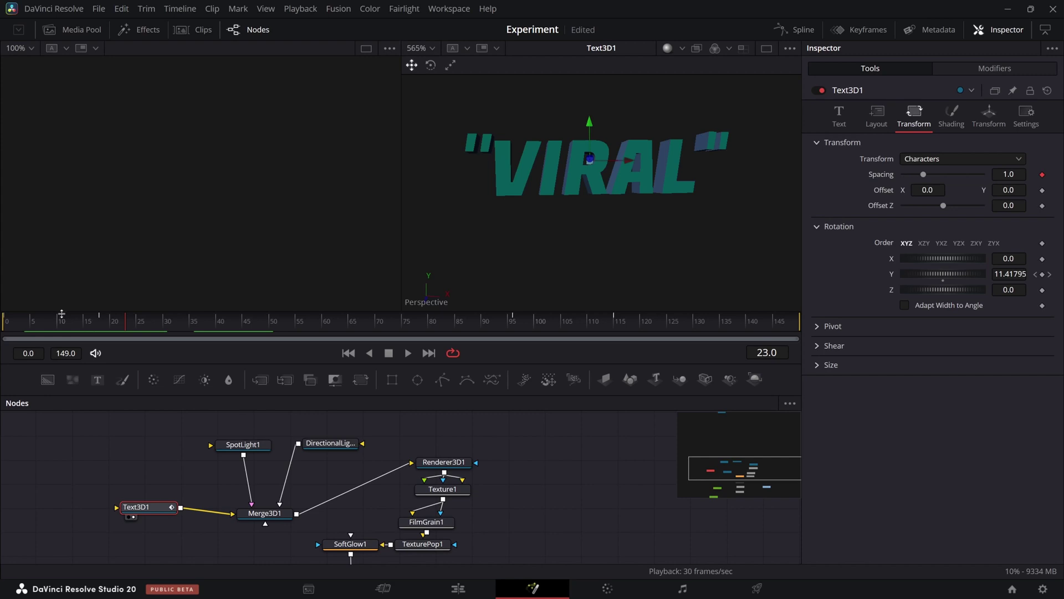
- Reset the Y rotation of Text3D1's characters to 0.0 at the first frame and play the animation
left_click_drag(61, 313, 2, 331)
double_click(885, 278)
key("space")
key("space")
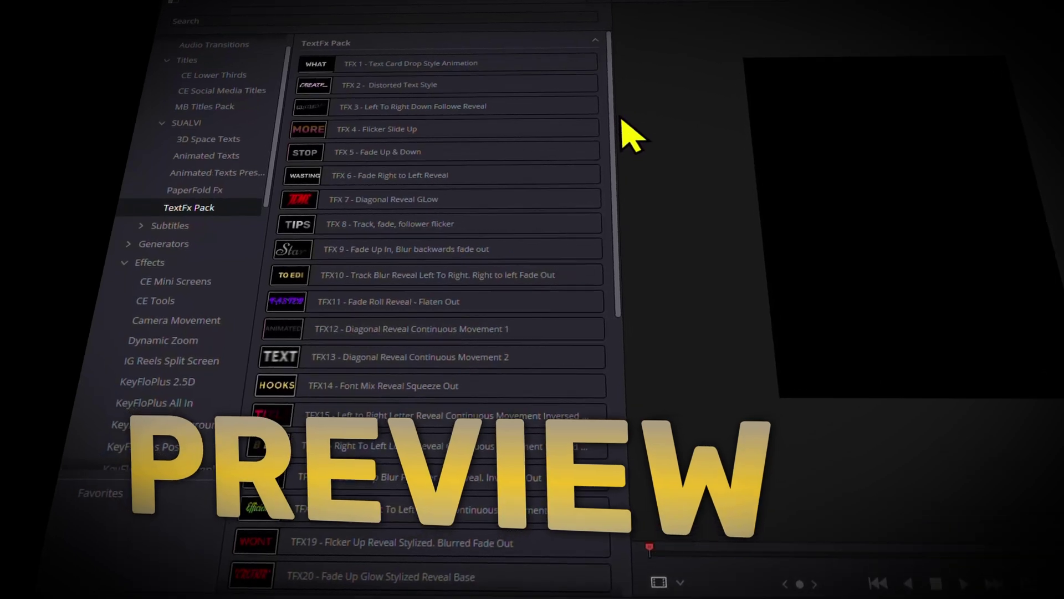
- Find TFX16 - Right To Left Letter Reveal in the TextFx Pack titles and add it to the timeline
left_click_drag(622, 119, 646, 179)
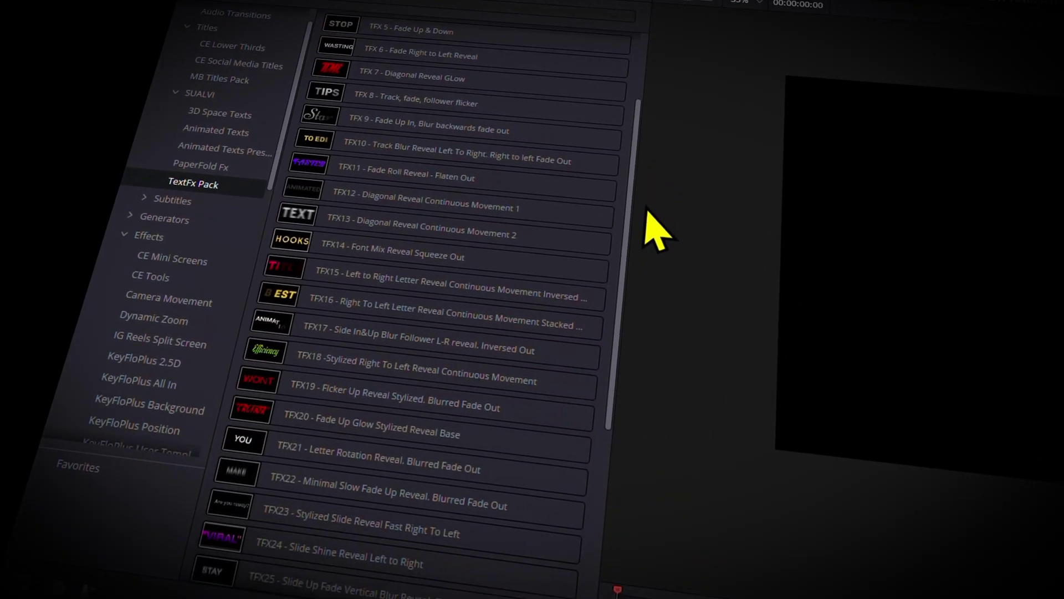
left_click(339, 353)
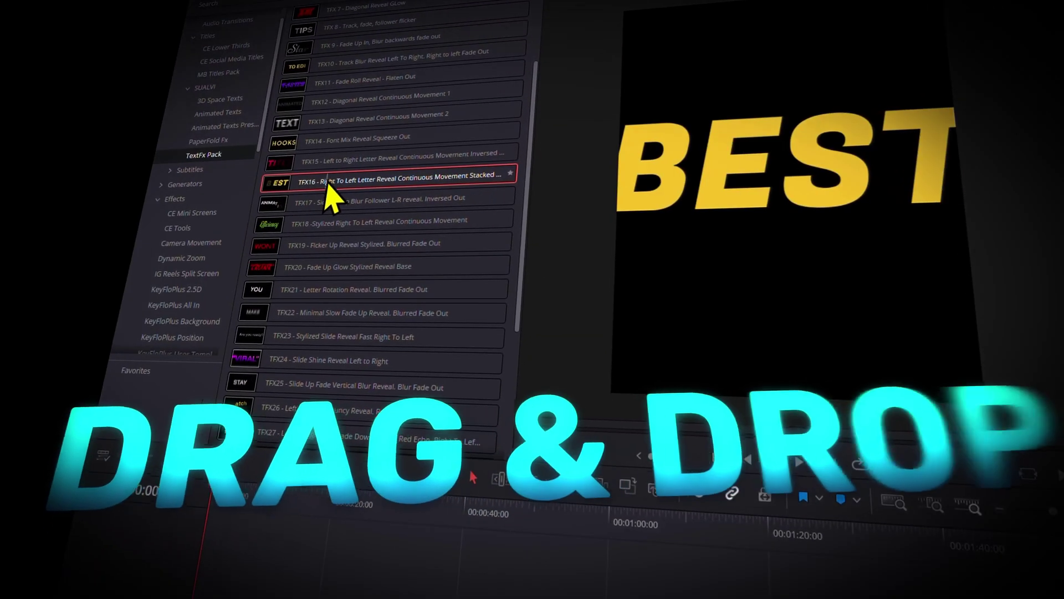
left_click_drag(331, 196, 356, 166)
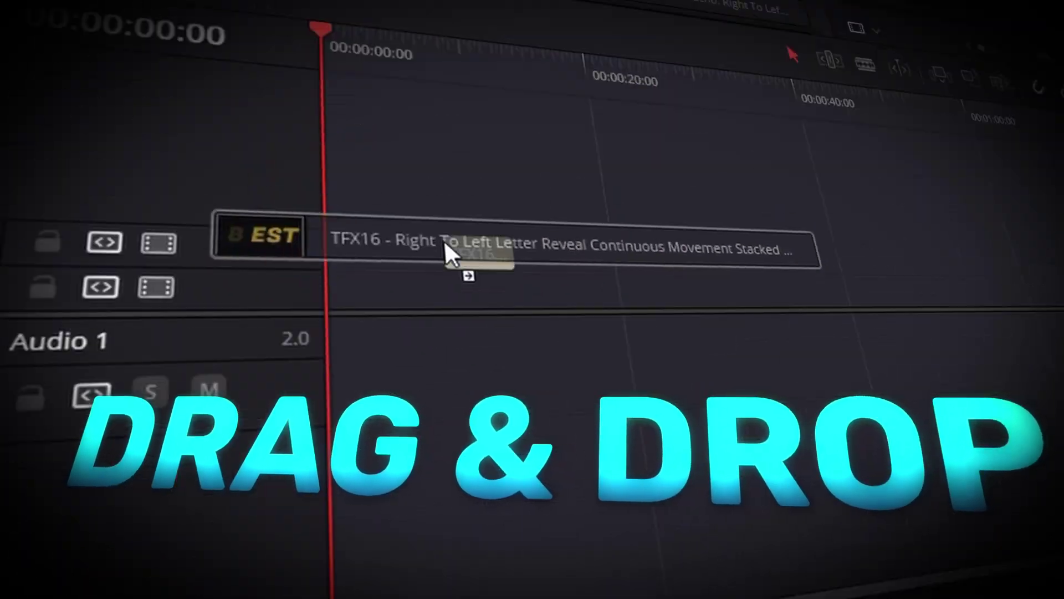
left_click_drag(447, 245, 327, 302)
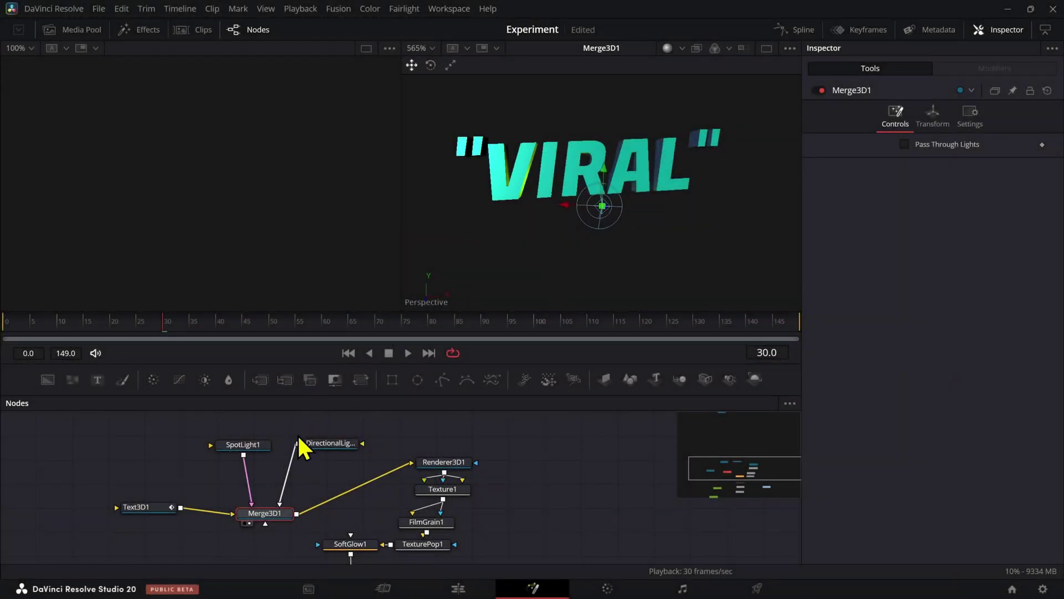
- Turn on the display of shadows in the 3D view of Merge3D1
scroll(579, 205, "down", 3)
left_click_drag(591, 237, 729, 155)
left_click_drag(691, 79, 636, 149)
left_click(683, 48)
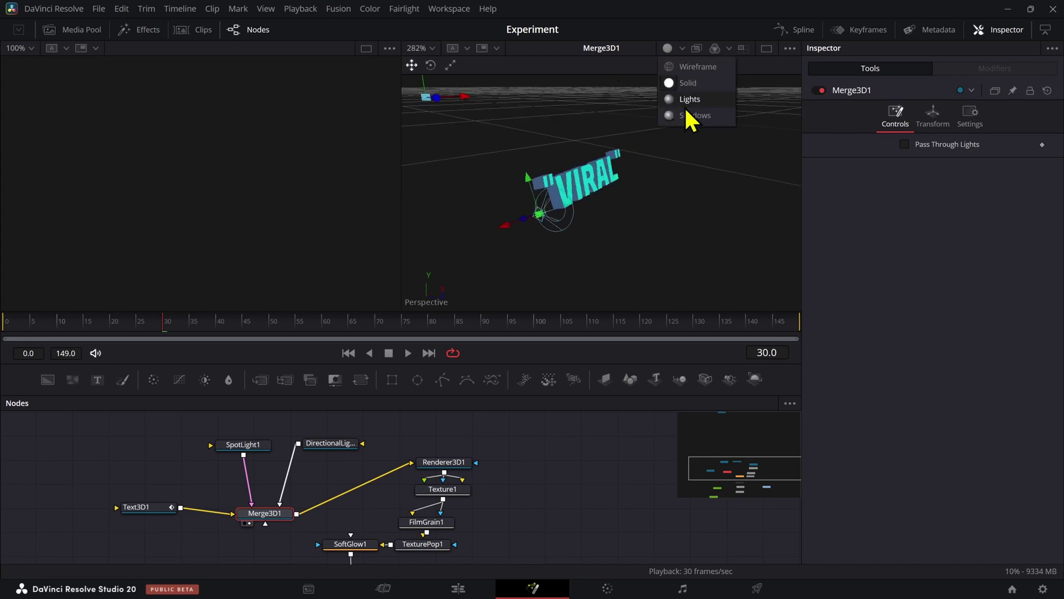
left_click(683, 115)
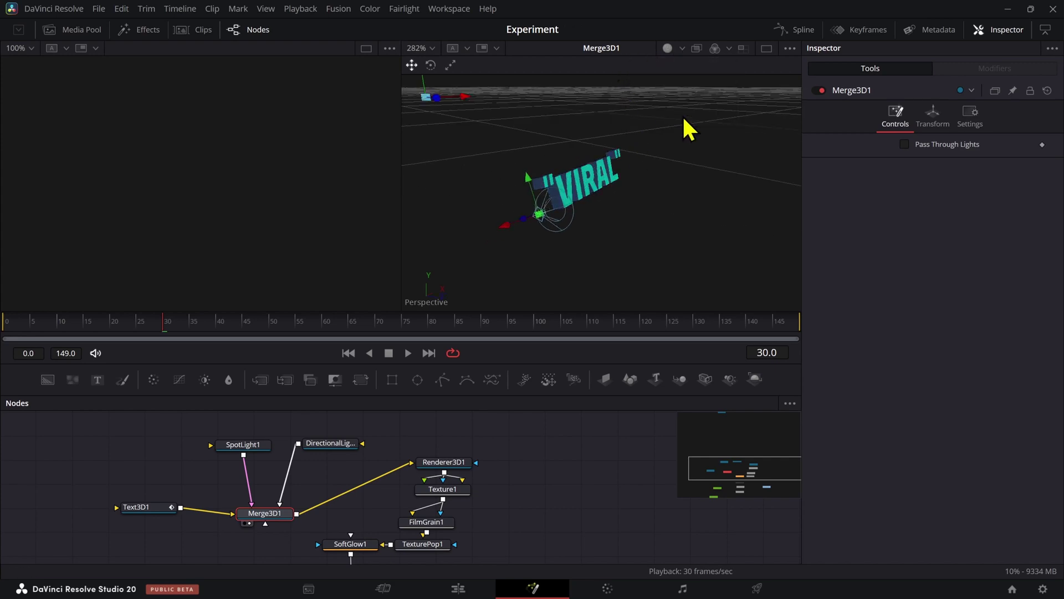
- Make sure Lighting and Shadows are both enabled in Renderer3D1's lighting settings
left_click(444, 465)
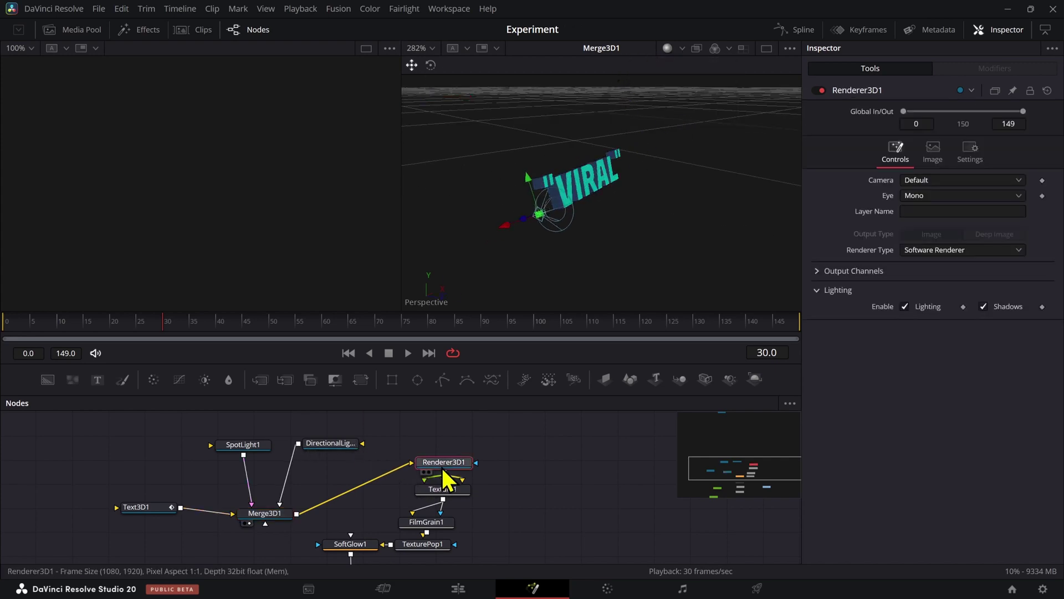
left_click(905, 307)
left_click(984, 307)
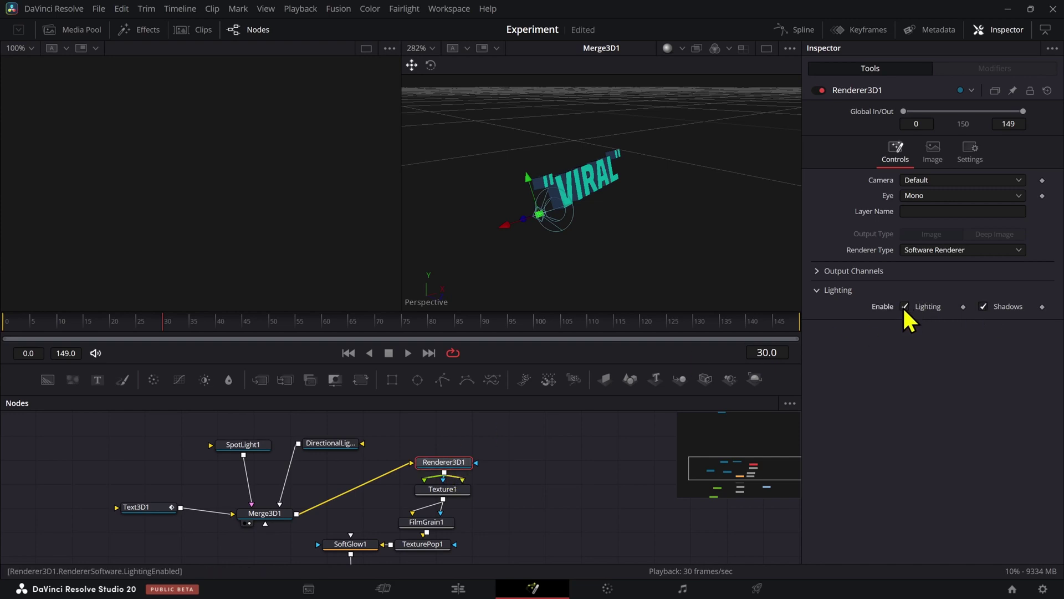
scroll(511, 470, "down", 3)
scroll(447, 497, "up", 3)
- View DirectionalLight1 on its own, and return to the full Merge3D1 scene to locate the lights around the text
left_click(263, 514)
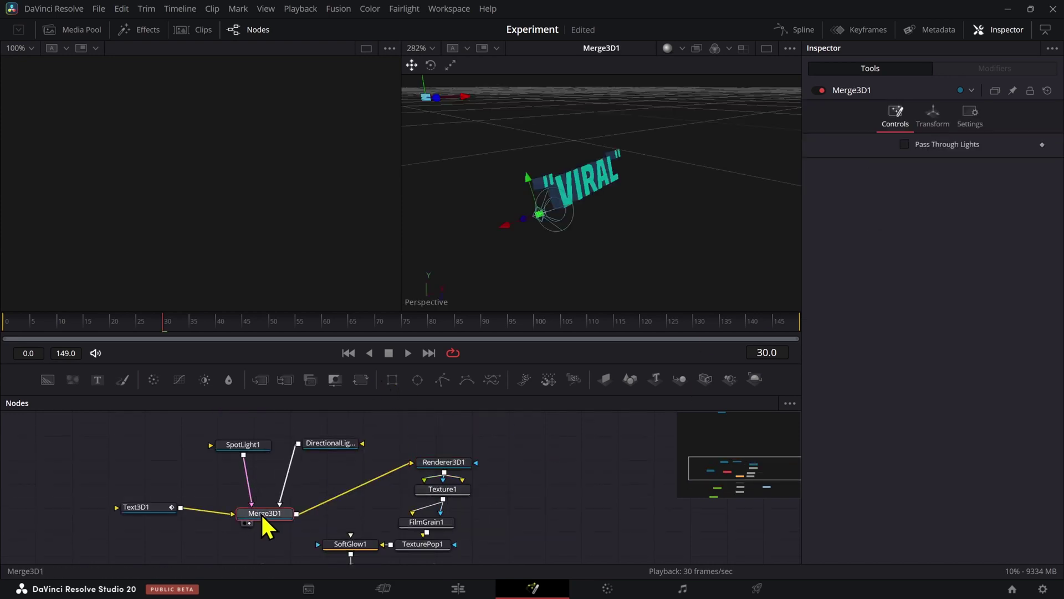
left_click_drag(560, 182, 639, 197)
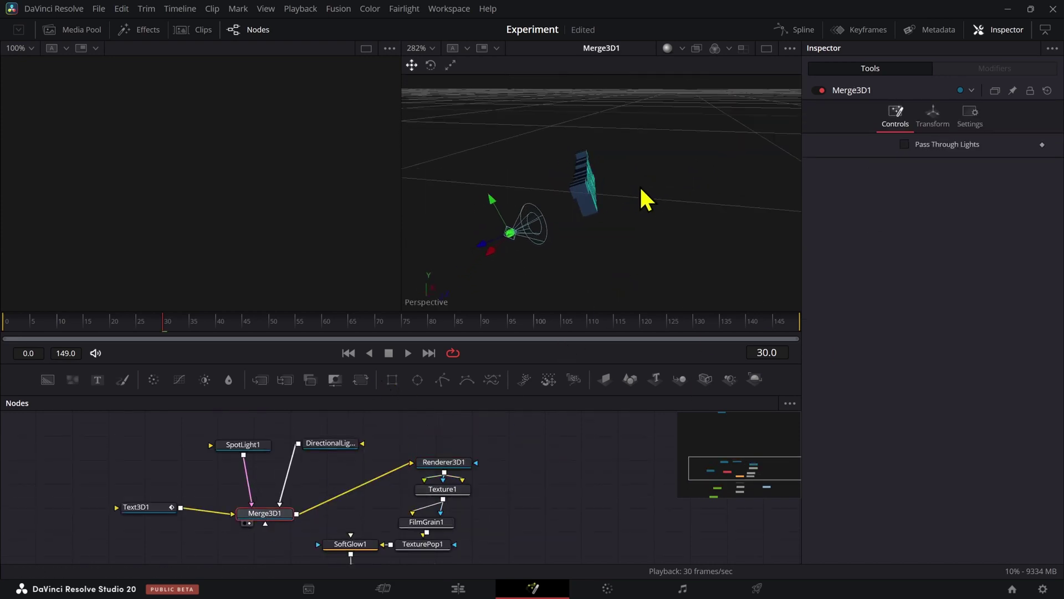
left_click(336, 442)
key("2")
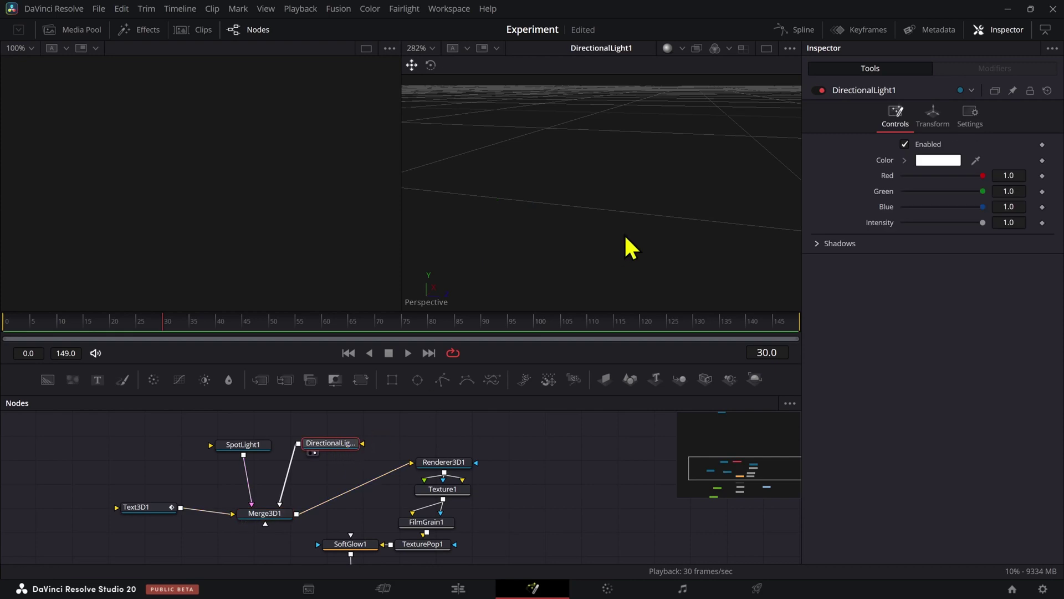
scroll(726, 186, "down", 3)
left_click_drag(726, 186, 594, 174)
left_click(265, 518)
key("2")
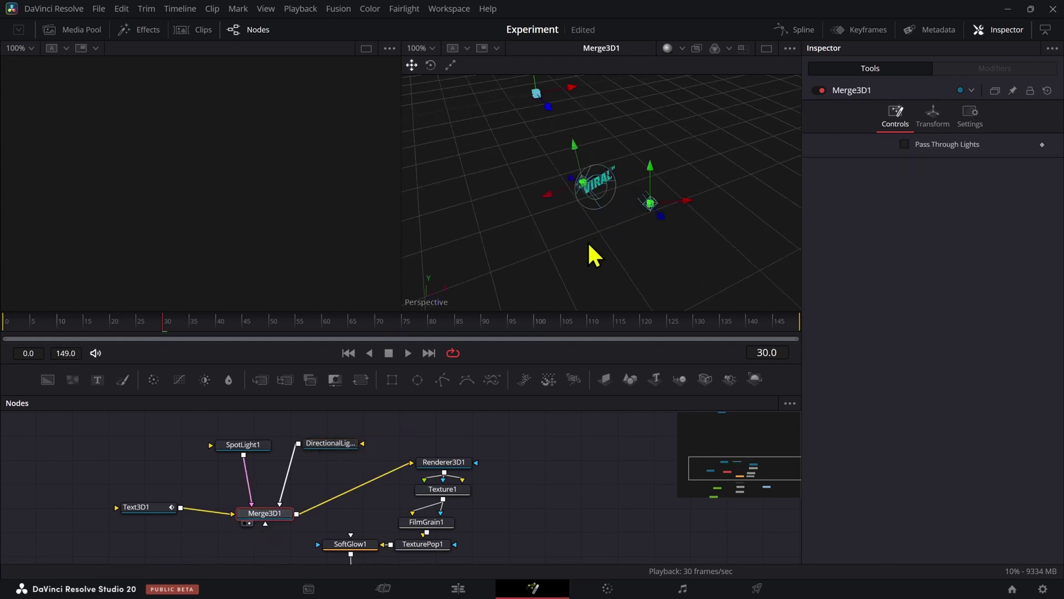
- Try moving the directional light lower in the 3D scene, and undo the move
left_click_drag(590, 235, 644, 187)
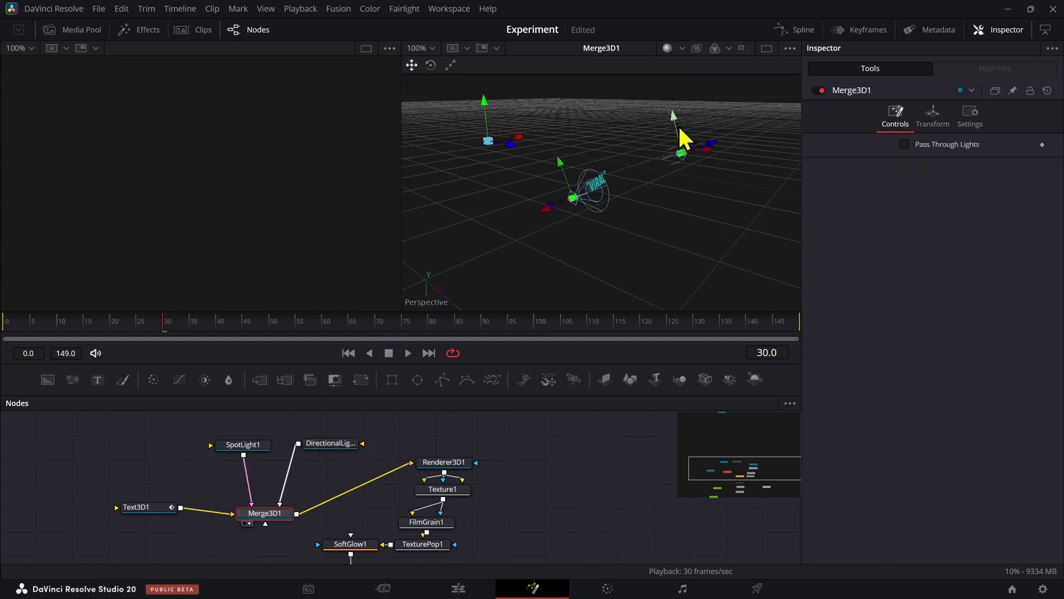
left_click_drag(680, 132, 685, 175)
scroll(567, 199, "up", 3)
scroll(540, 201, "down", 2)
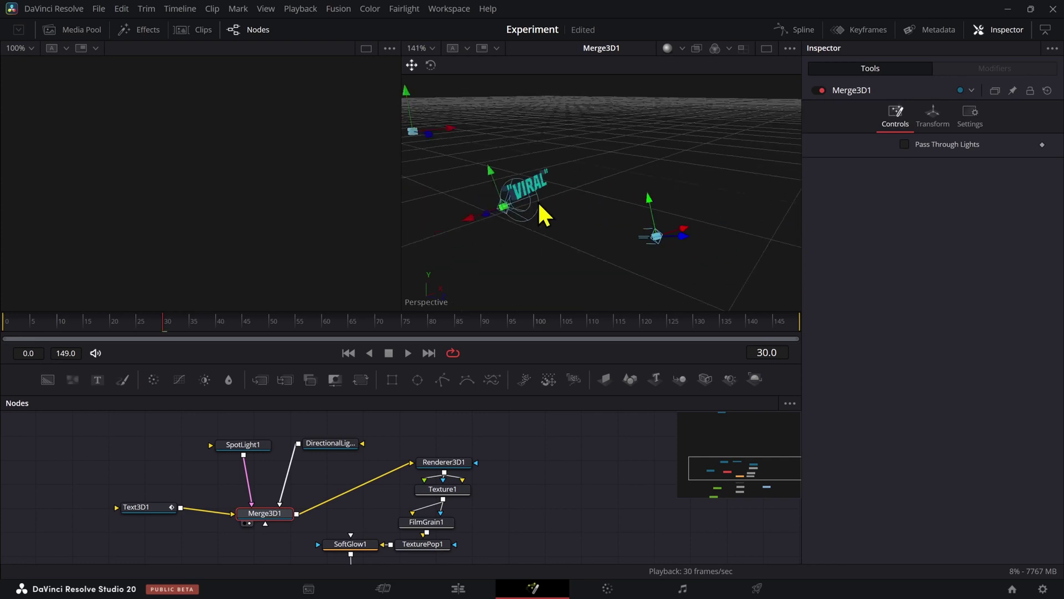
key("ctrl+z")
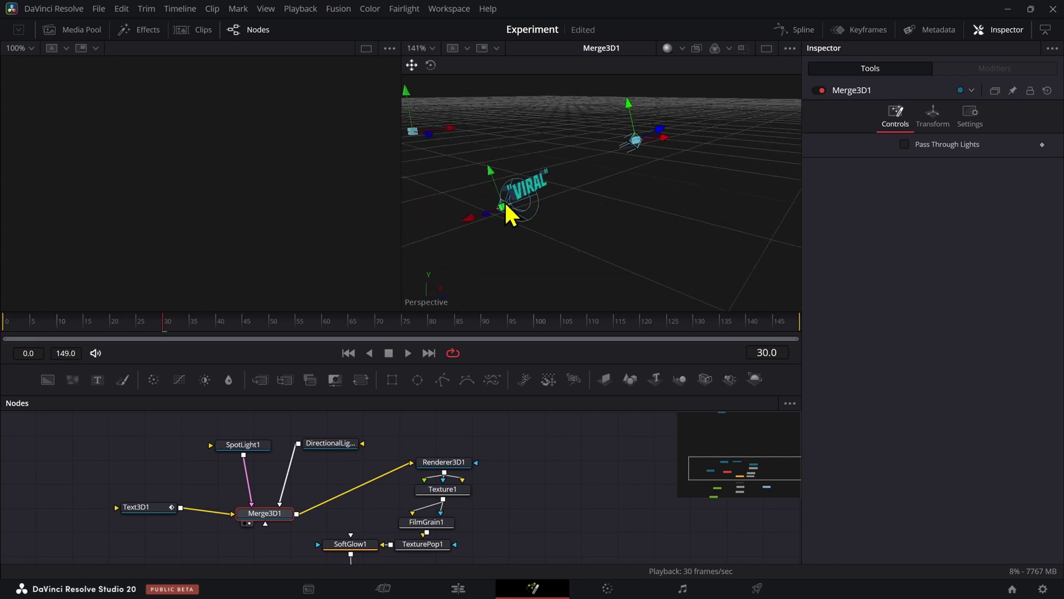
- Nudge DirectionalLight1 to about X -0.002, Y 0.099, Z 1.797 and review its translation and rotation settings
mouse_move(638, 114)
left_mouse_down()
mouse_move(648, 164)
mouse_move(630, 112)
left_mouse_up()
left_click(933, 119)
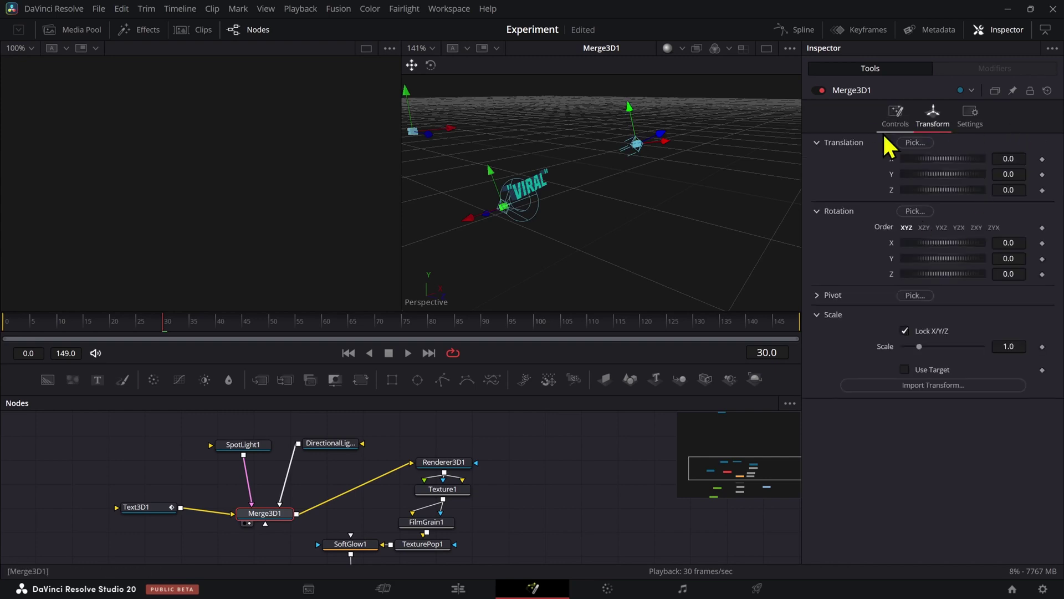
left_click(894, 119)
left_click(354, 443)
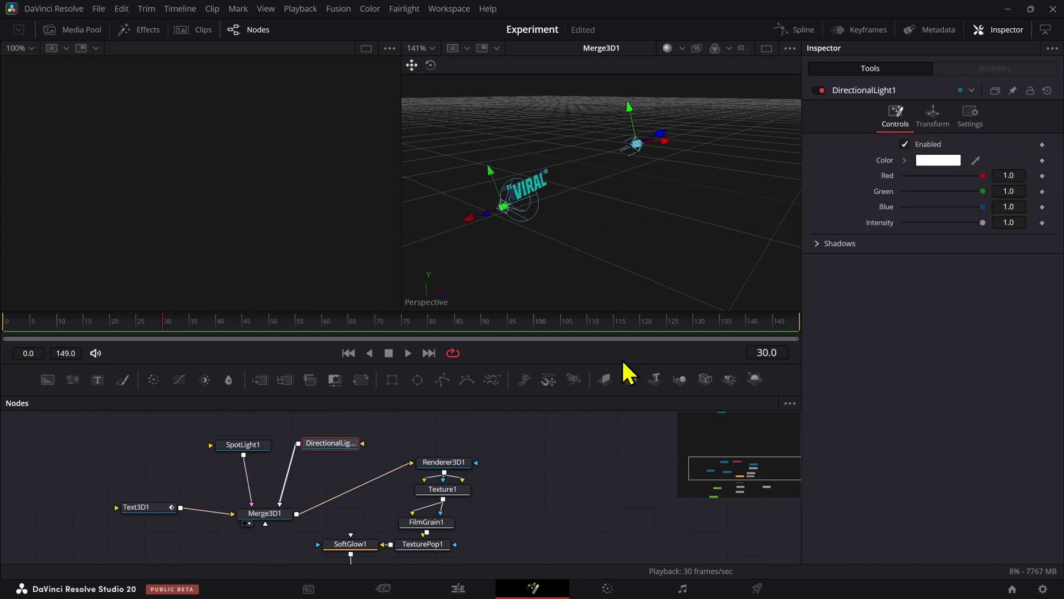
left_click(932, 118)
left_click_drag(701, 143, 669, 146)
left_click_drag(667, 99, 721, 157)
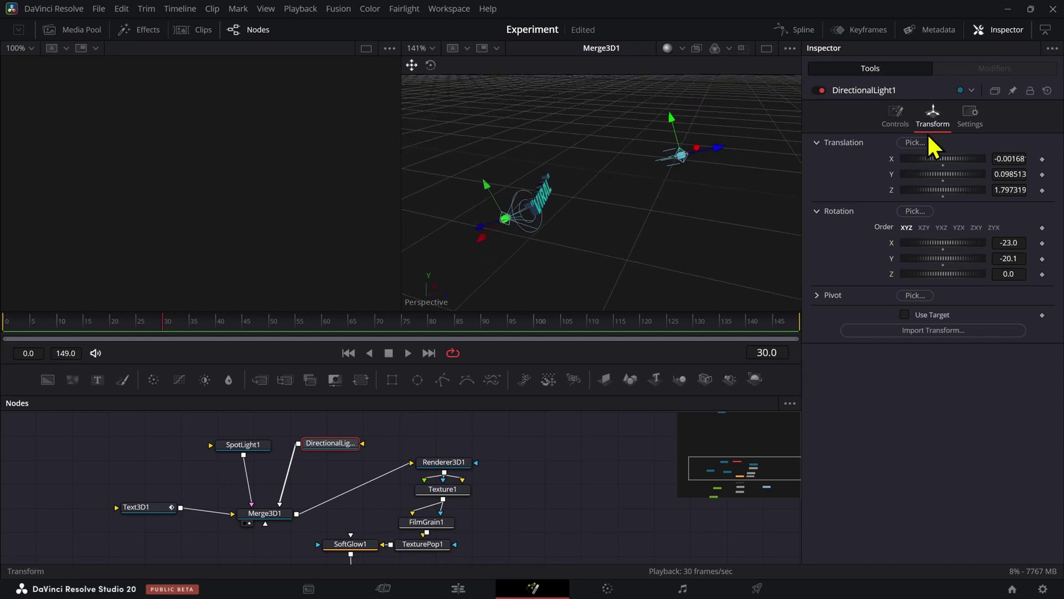
- Expand DirectionalLight1's shadow settings and try an Intensity of 0.542 before restoring it to 1.0
left_click(896, 118)
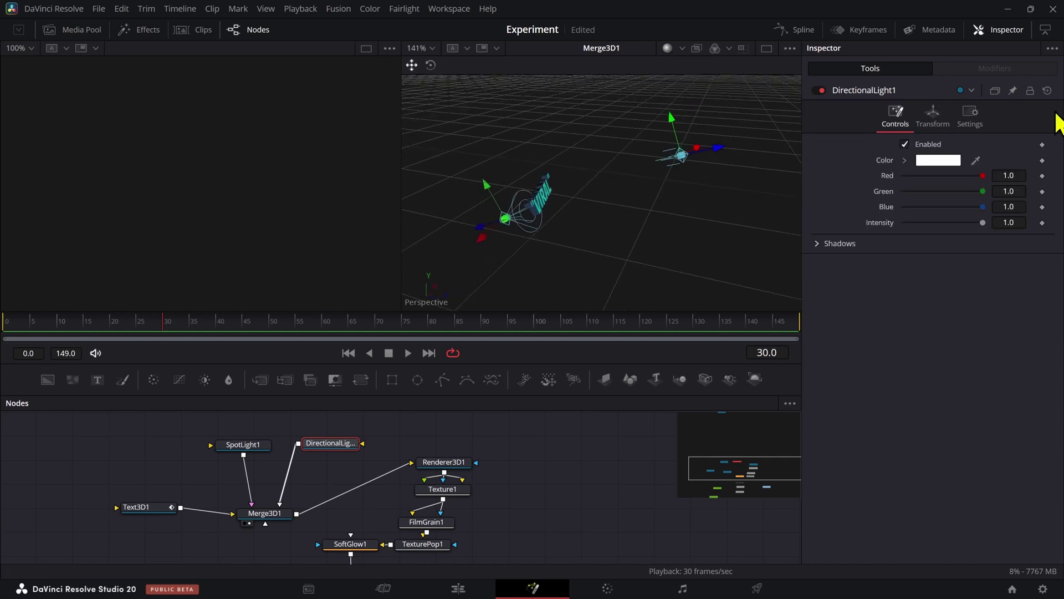
left_click(848, 243)
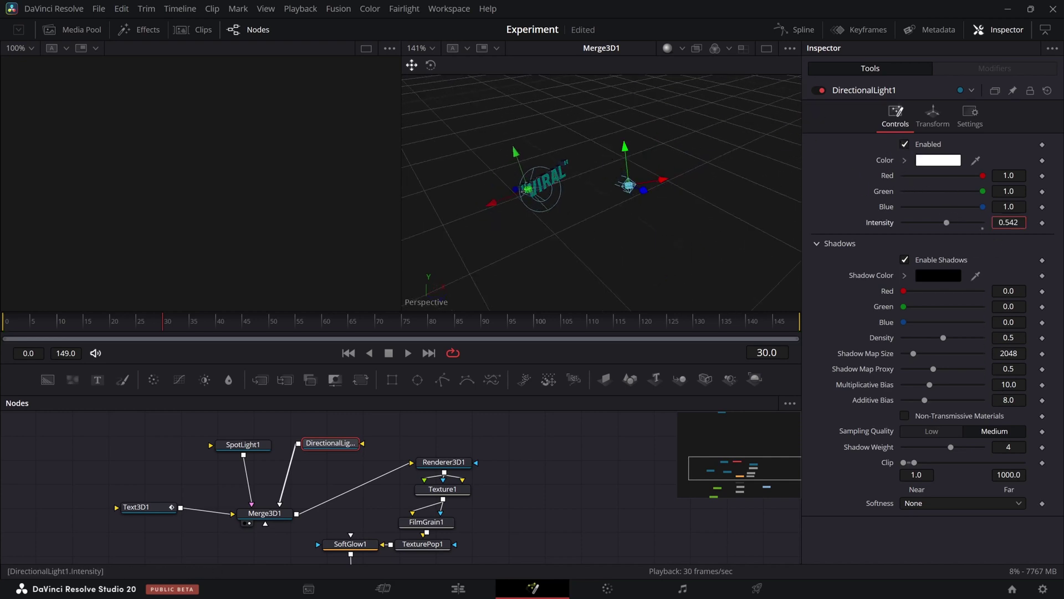
left_click_drag(1009, 222, 1027, 247)
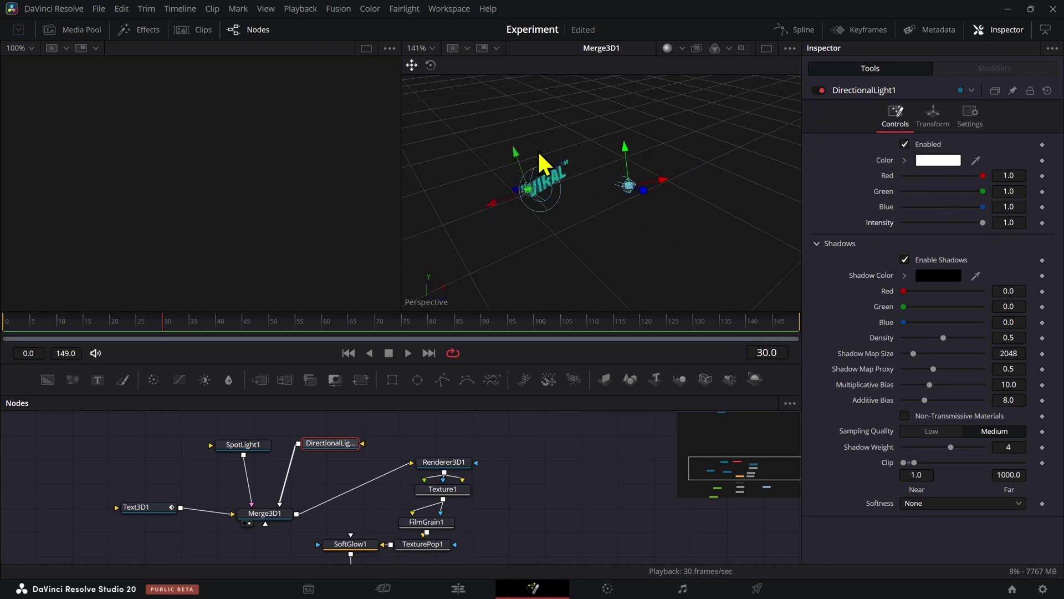
scroll(539, 157, "up", 3)
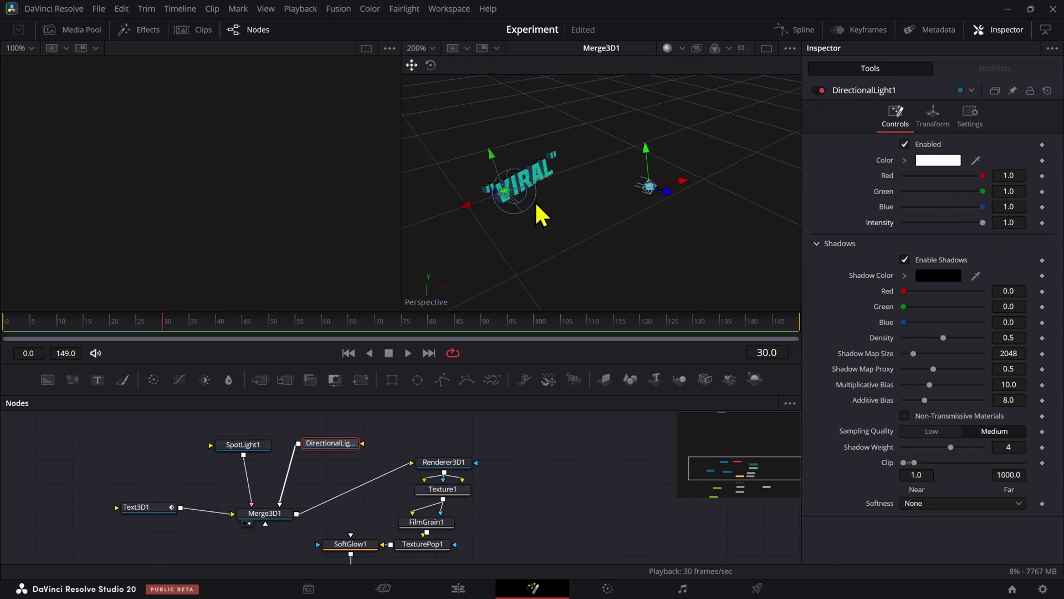
- Temporarily disconnect SpotLight1 from Merge3D1, reconnect it, and examine its light on the back of the text
left_click(260, 520)
left_click(250, 497)
left_click_drag(588, 153, 547, 145)
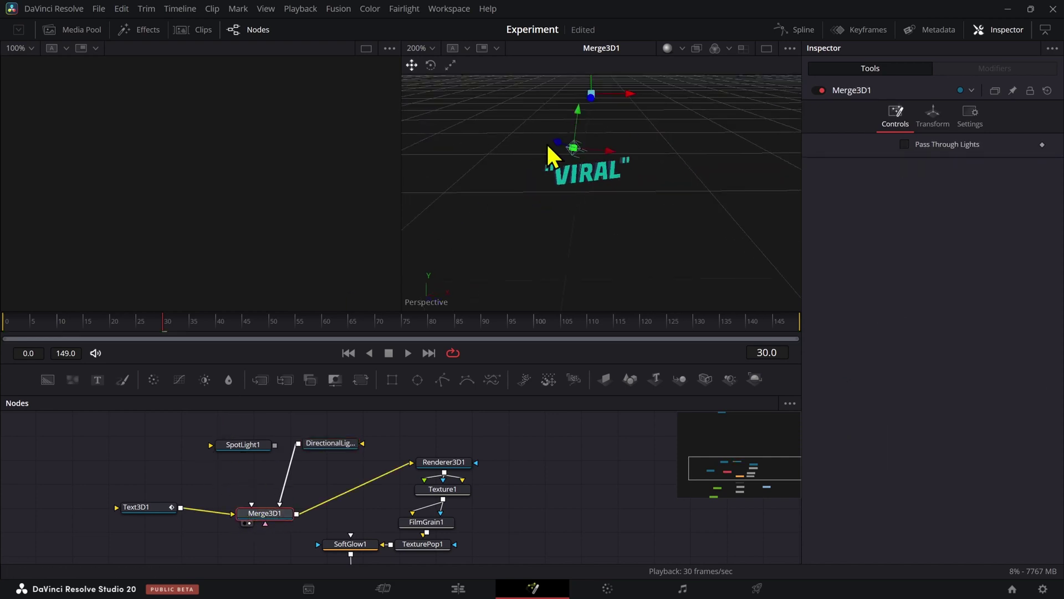
left_click_drag(482, 152, 583, 157)
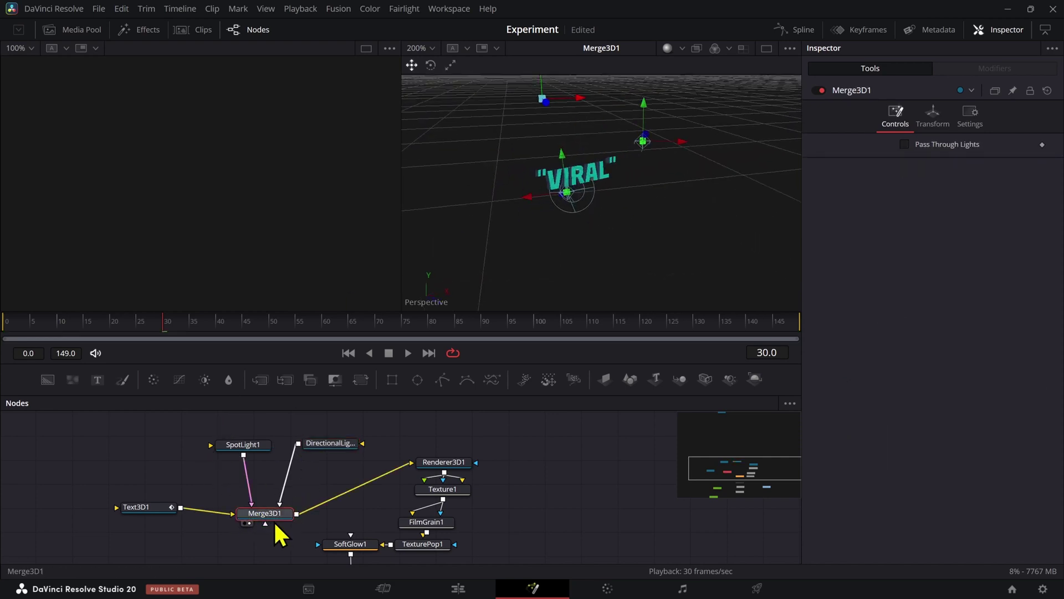
left_click_drag(602, 201, 778, 133)
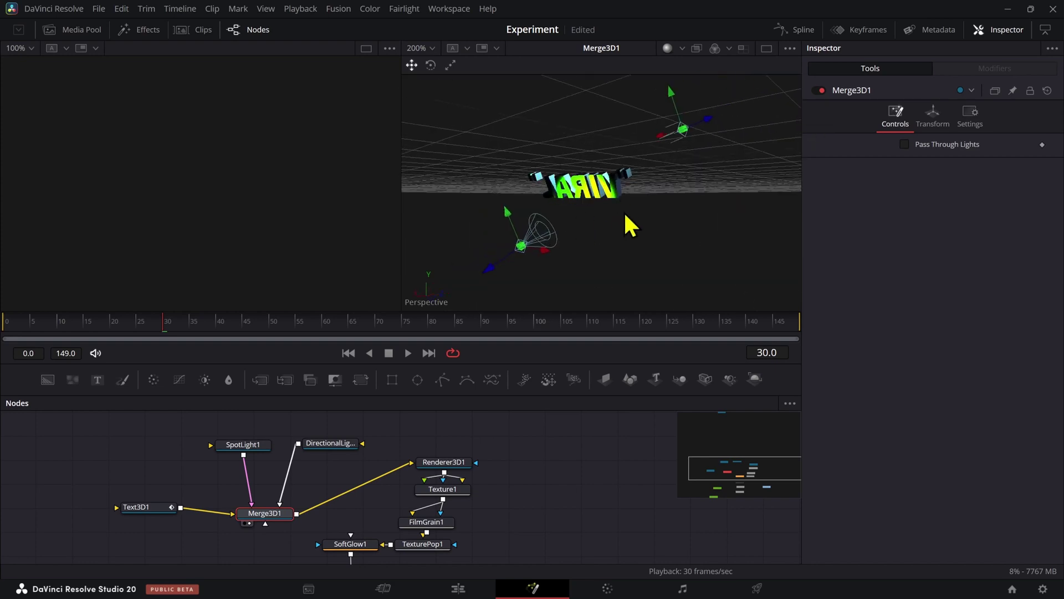
left_click_drag(625, 216, 370, 327)
- View Renderer3D1's output up close and compare the text's edges with SpotLight1 temporarily disconnected
left_click(456, 463)
key("2")
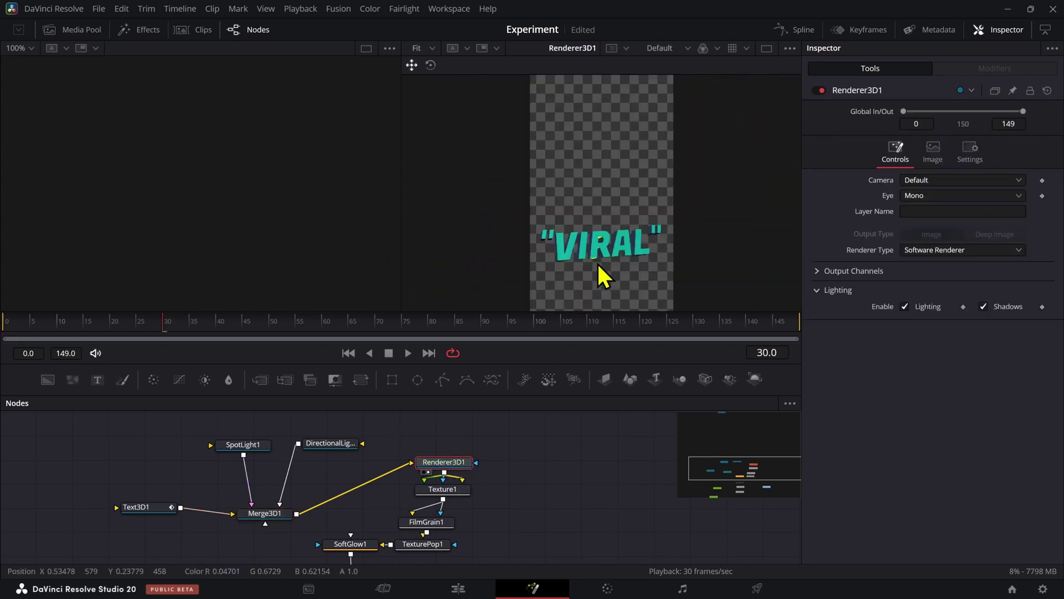
scroll(593, 258, "up", 5)
scroll(599, 264, "down", 3)
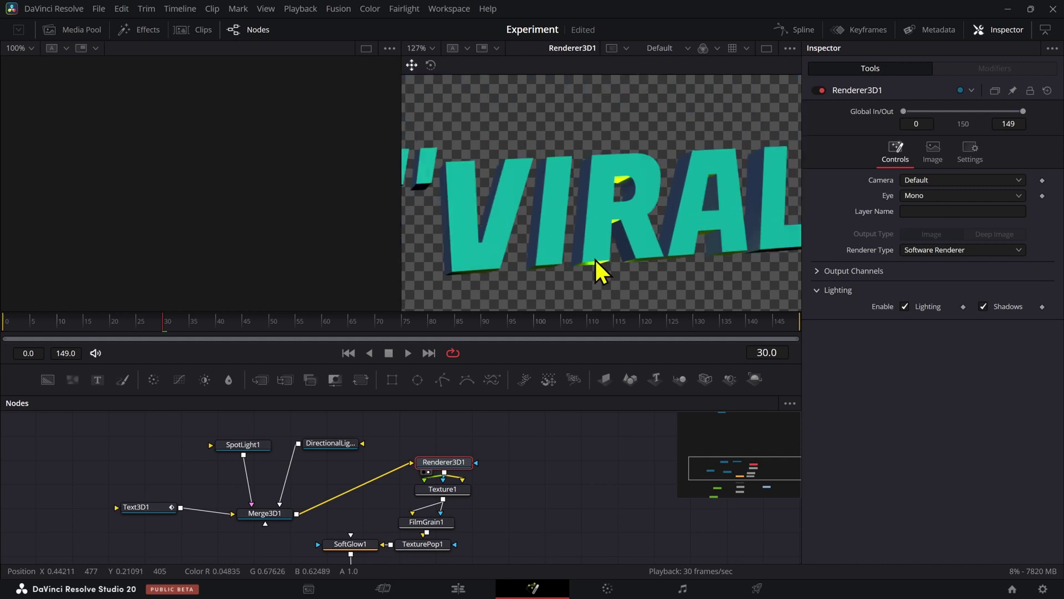
left_click(258, 447)
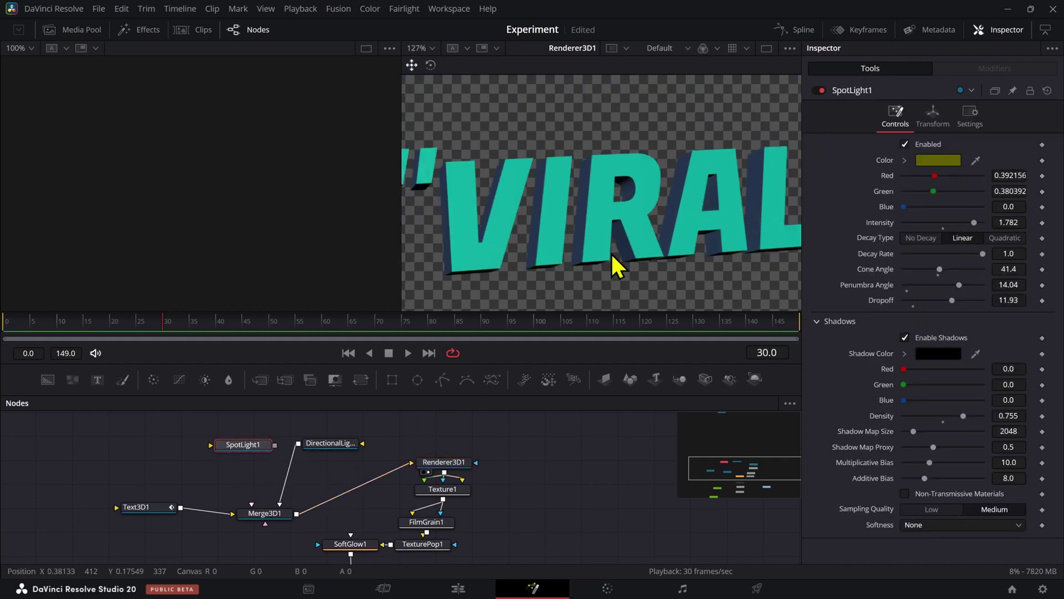
- Scrub the Merge3D1 scene to frame 21 and examine Text3D1's position relative to the lights from behind and in front
left_click(278, 517)
key("2")
left_click_drag(543, 225, 575, 181)
left_click_drag(338, 329, 115, 332)
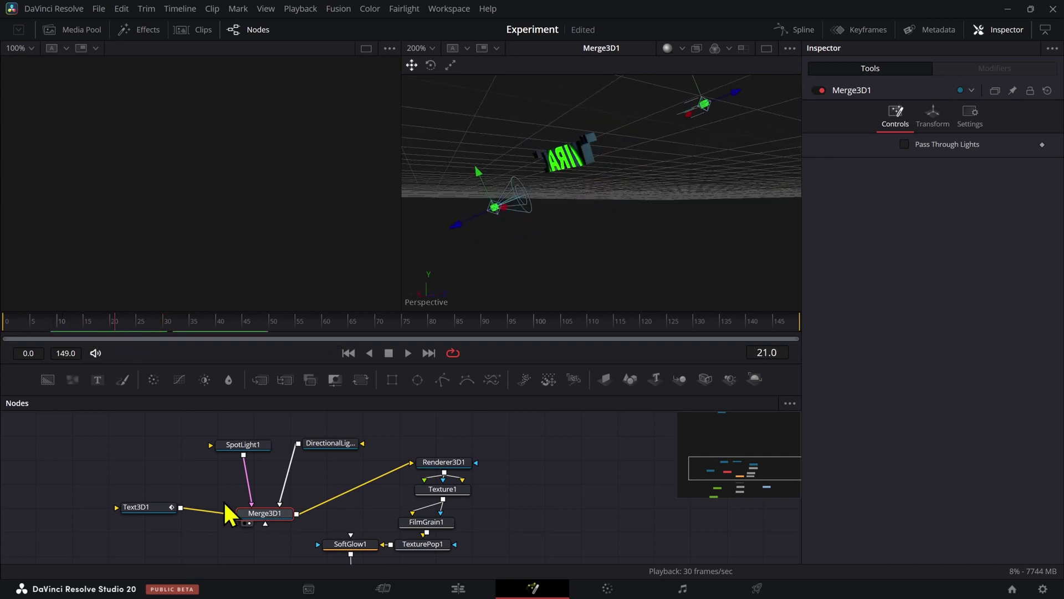
left_click(165, 508)
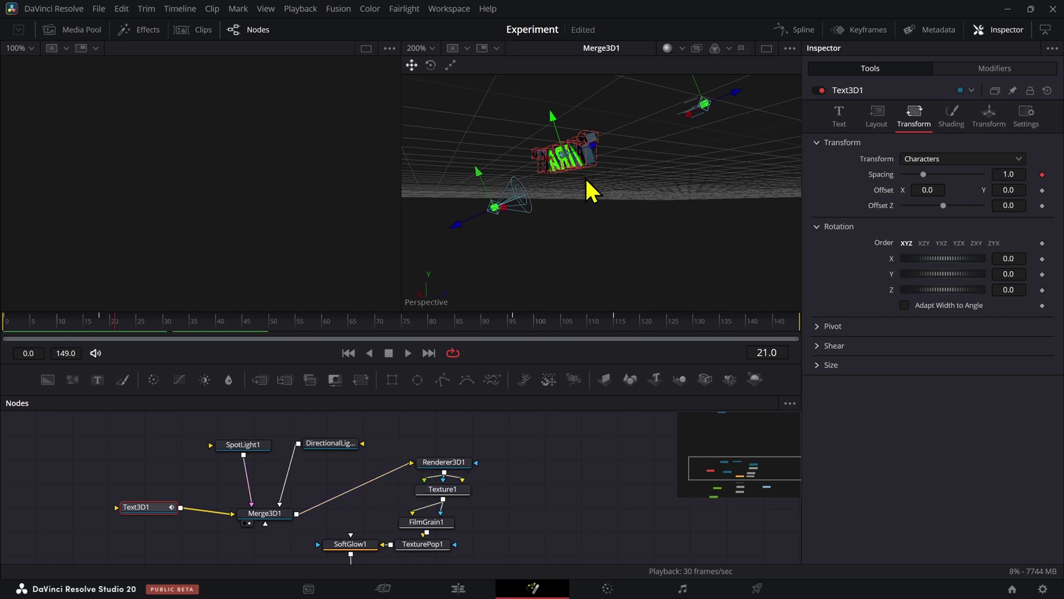
left_click_drag(592, 191, 511, 192)
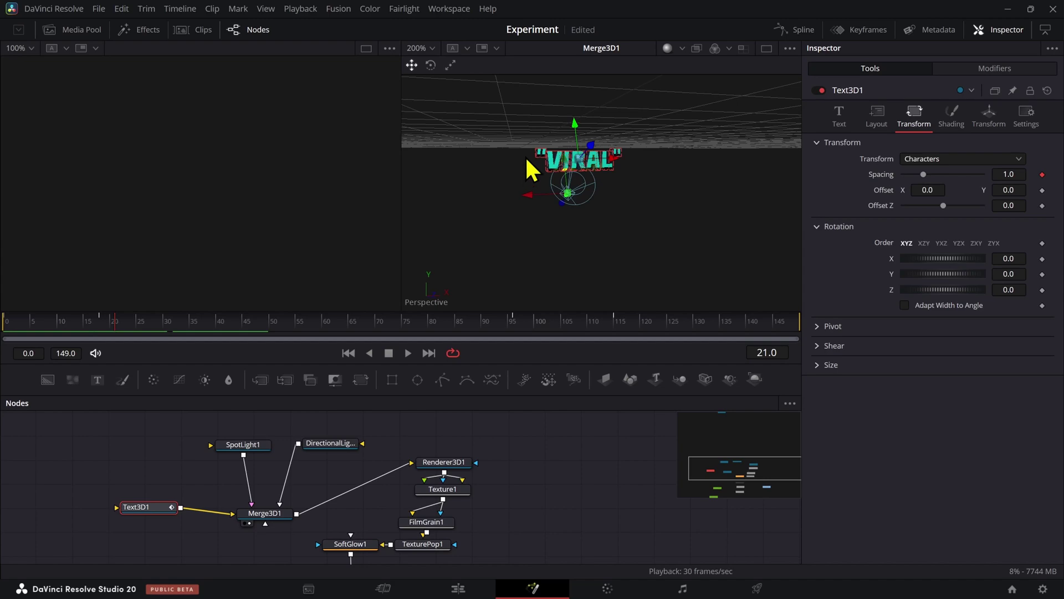
- Examine SpotLight1's light on the back of the text and set its Cone Angle to 40.75 and Decay Rate to 0.9905
left_click_drag(539, 154, 660, 148)
scroll(573, 144, "up", 2)
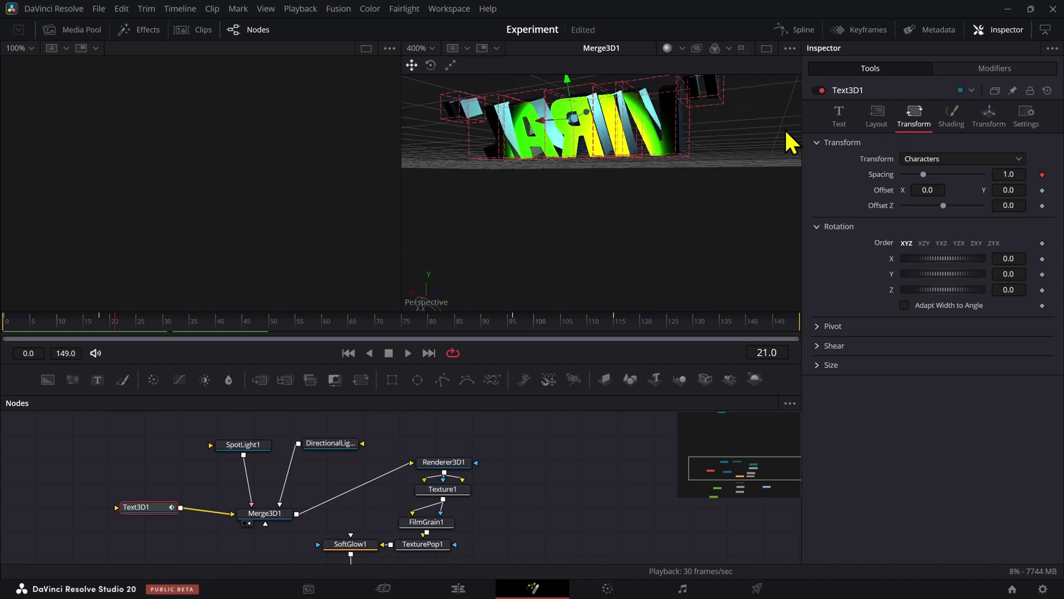
left_click(266, 448)
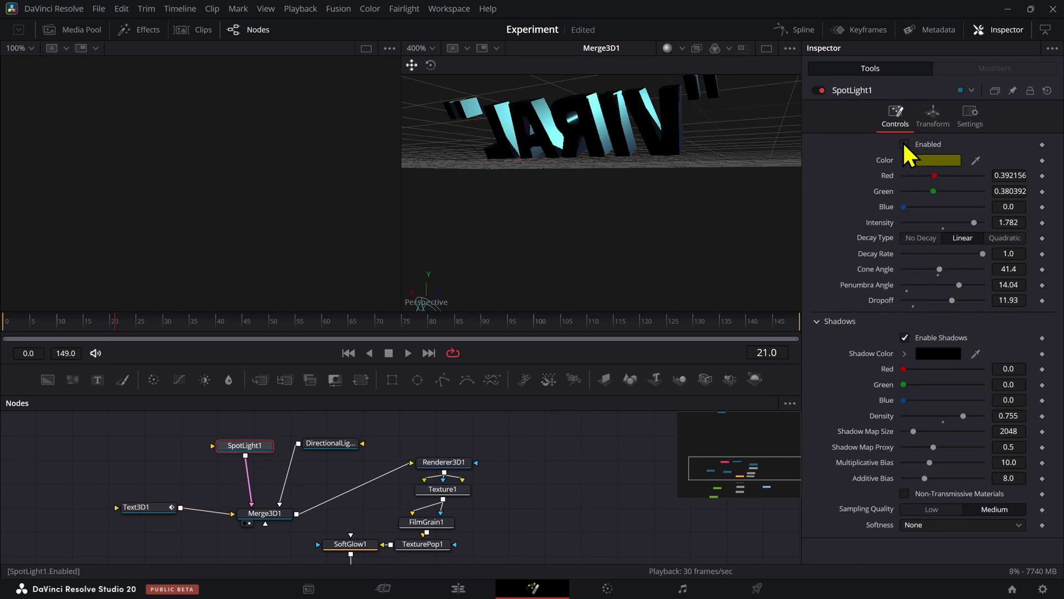
mouse_move(1015, 270)
left_mouse_down()
mouse_move(974, 270)
mouse_move(1012, 270)
mouse_move(1004, 255)
left_mouse_up()
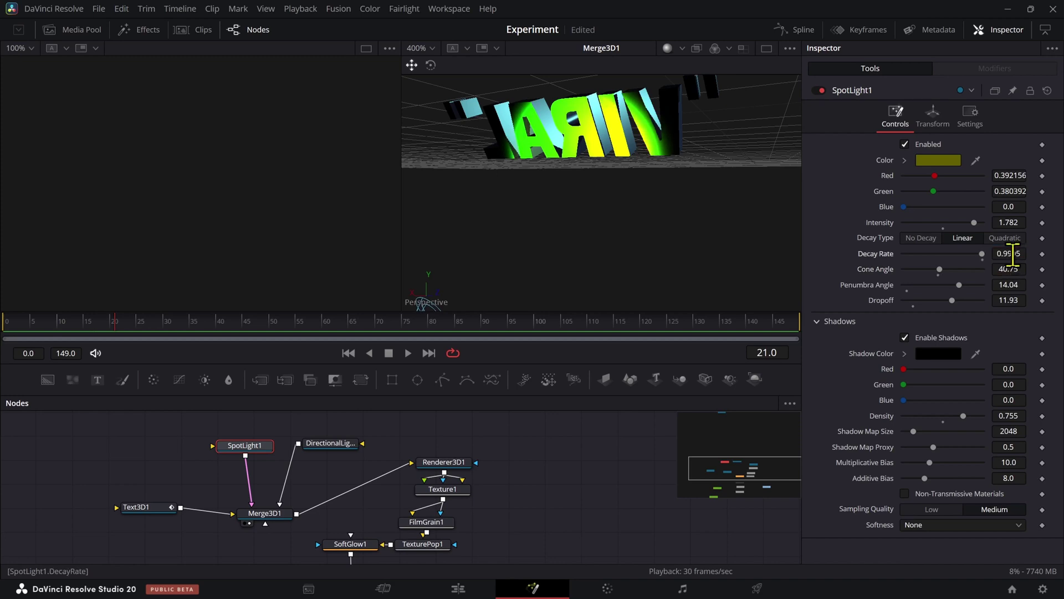
- Try the teal color #01644f on SpotLight1 and examine its effect on the text from the front
left_click(947, 164)
left_click_drag(602, 235, 595, 194)
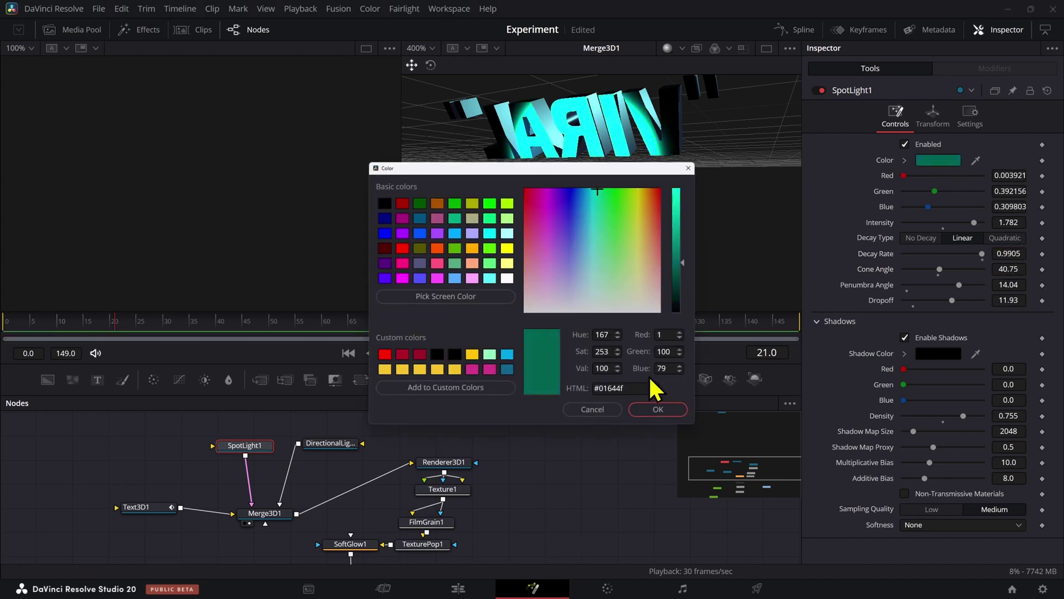
left_click(648, 407)
left_click_drag(500, 220, 464, 165)
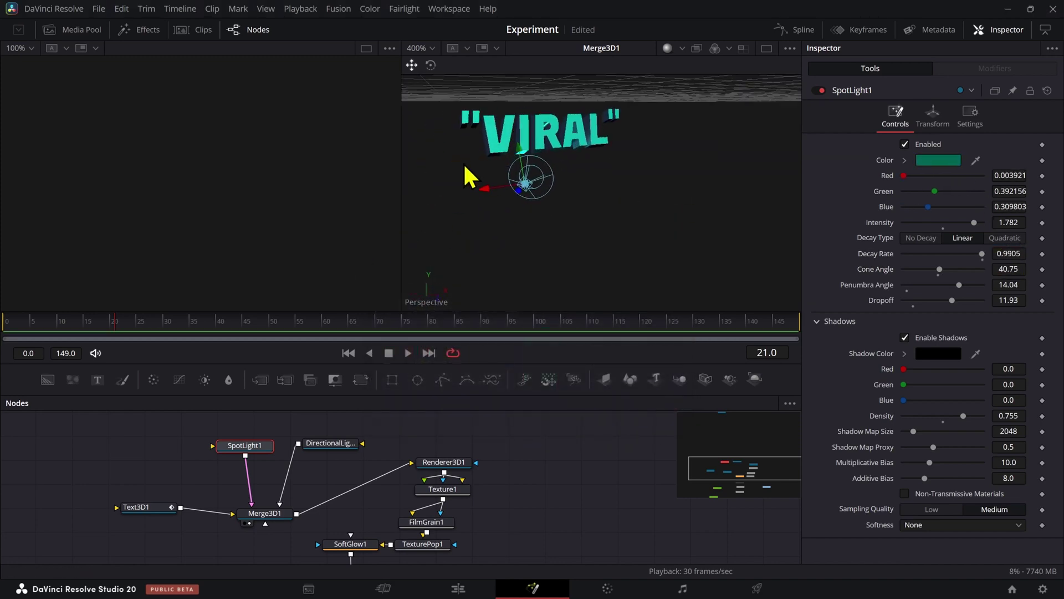
scroll(555, 154, "up", 3)
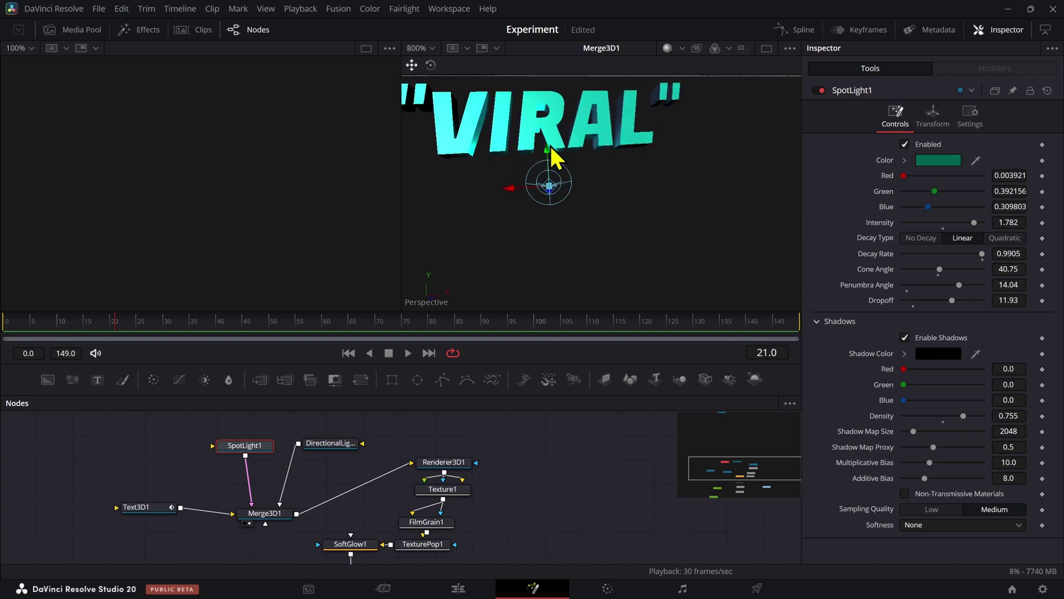
left_click_drag(566, 143, 536, 114)
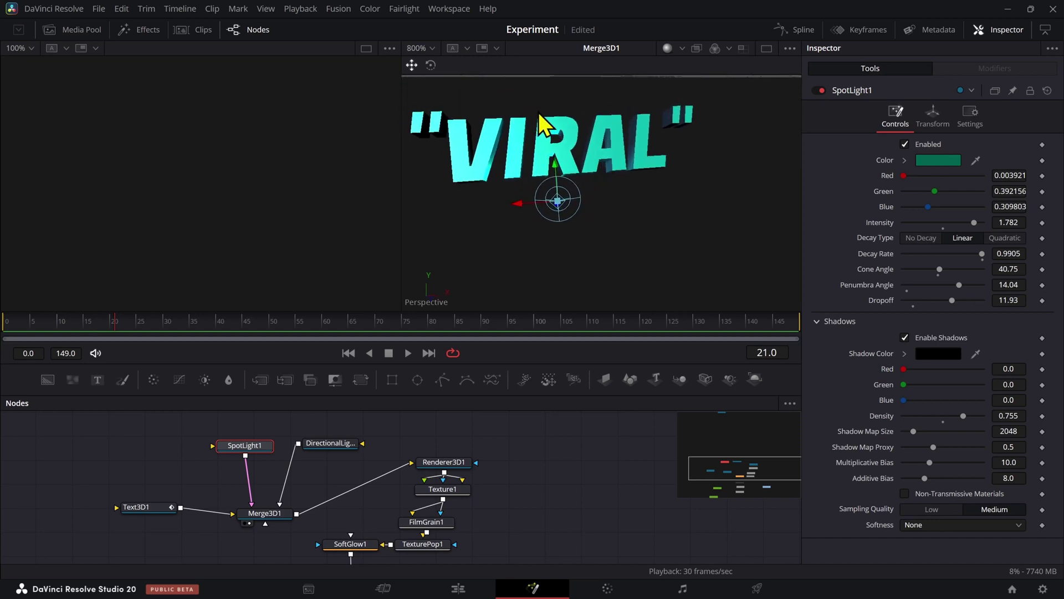
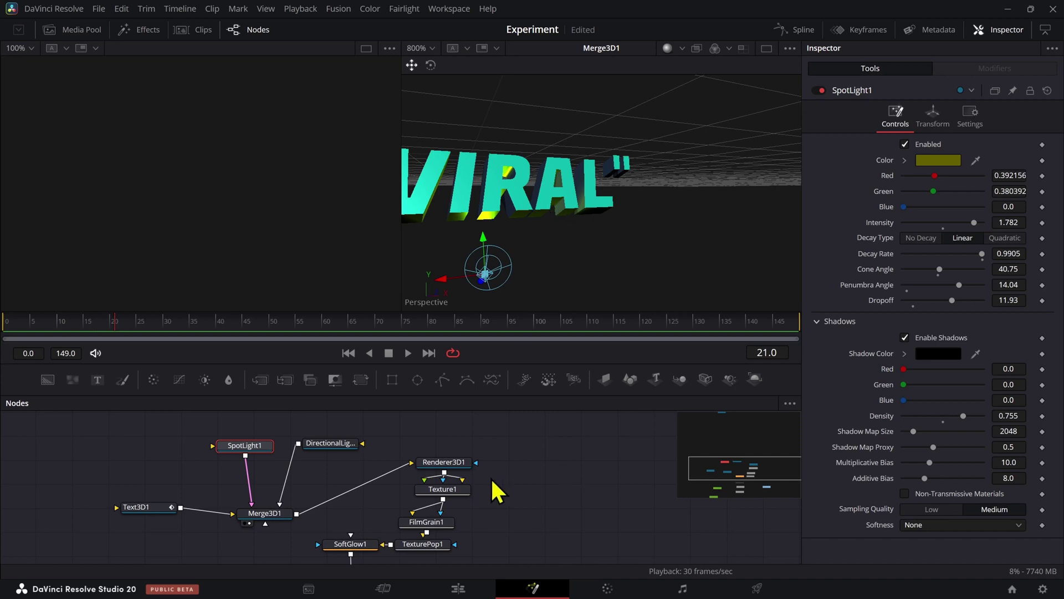
- View Renderer3D1's output and check the rendered text at frames 62, 17 and 11
left_click_drag(449, 462, 431, 451)
key("2")
left_click(335, 322)
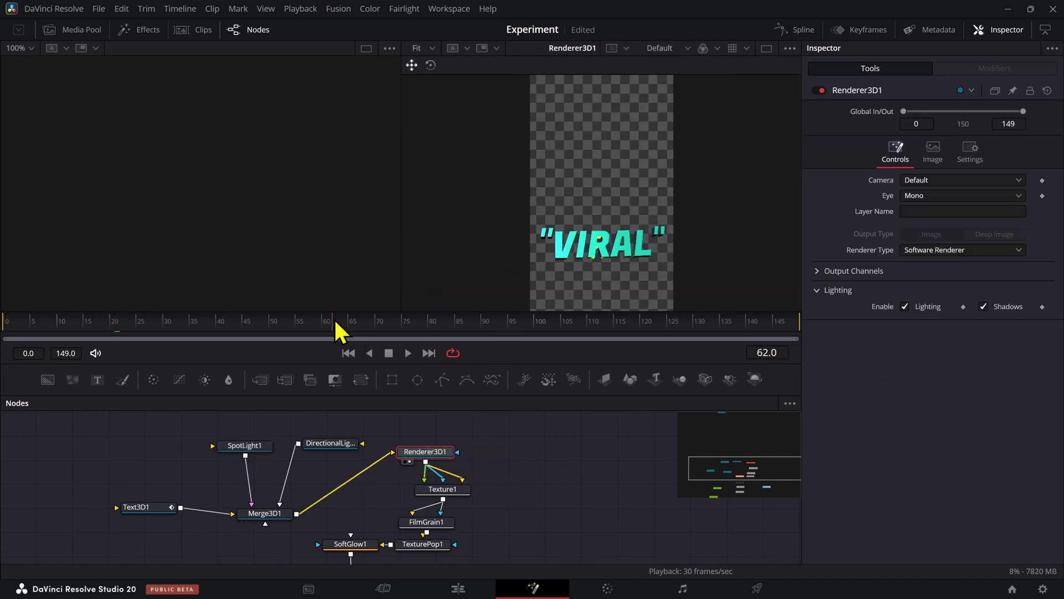
left_click(94, 327)
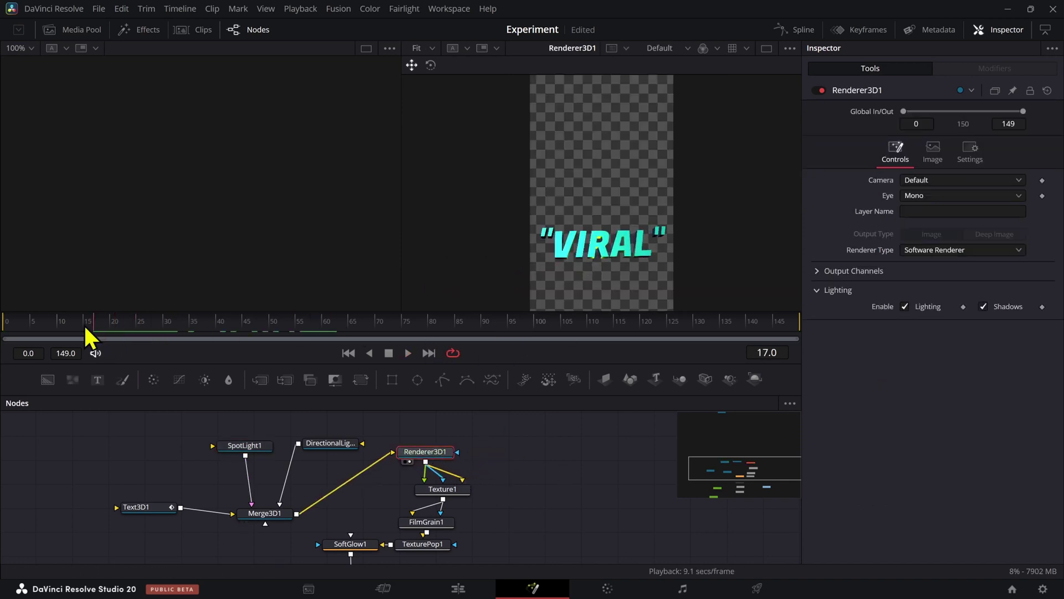
left_click(61, 326)
- View Texture1's output at frames 11 and 15, temporarily disconnecting its texture input from Renderer3D1 to compare the shading
left_click(461, 493)
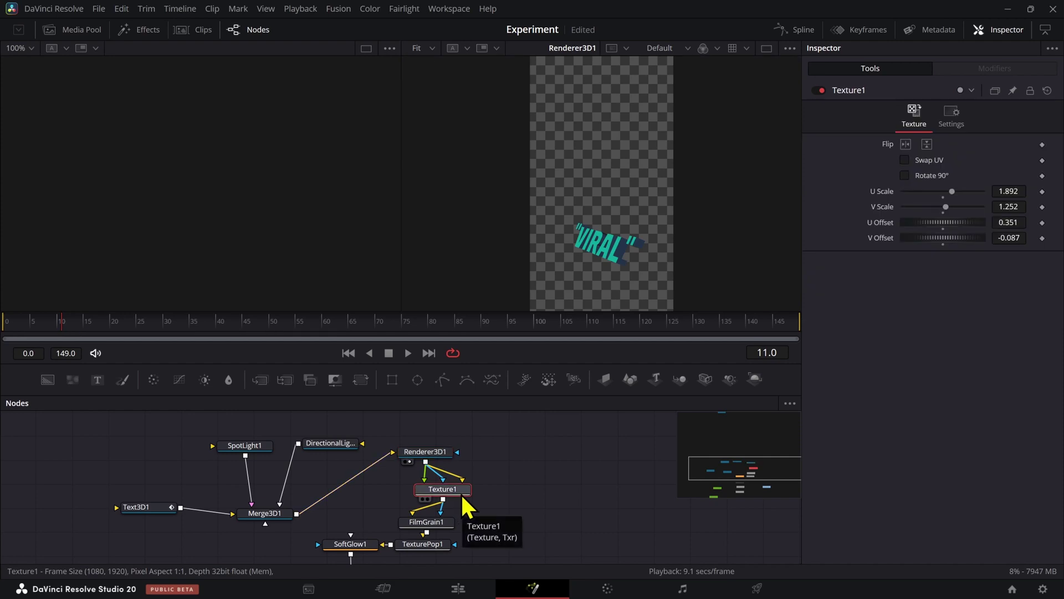
left_click_drag(461, 493, 593, 261)
left_click_drag(431, 487, 413, 487)
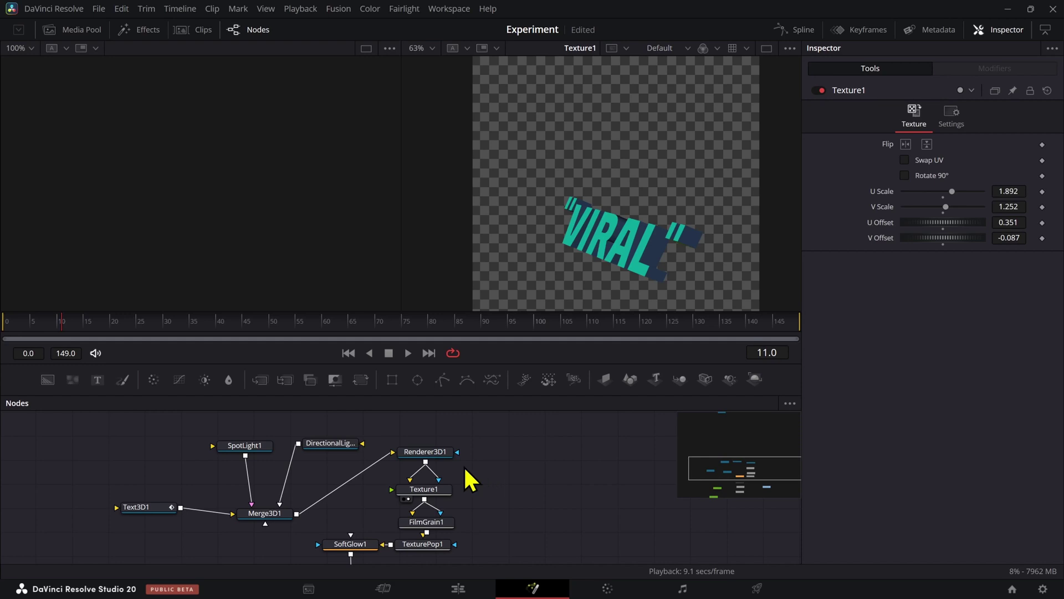
left_click(83, 323)
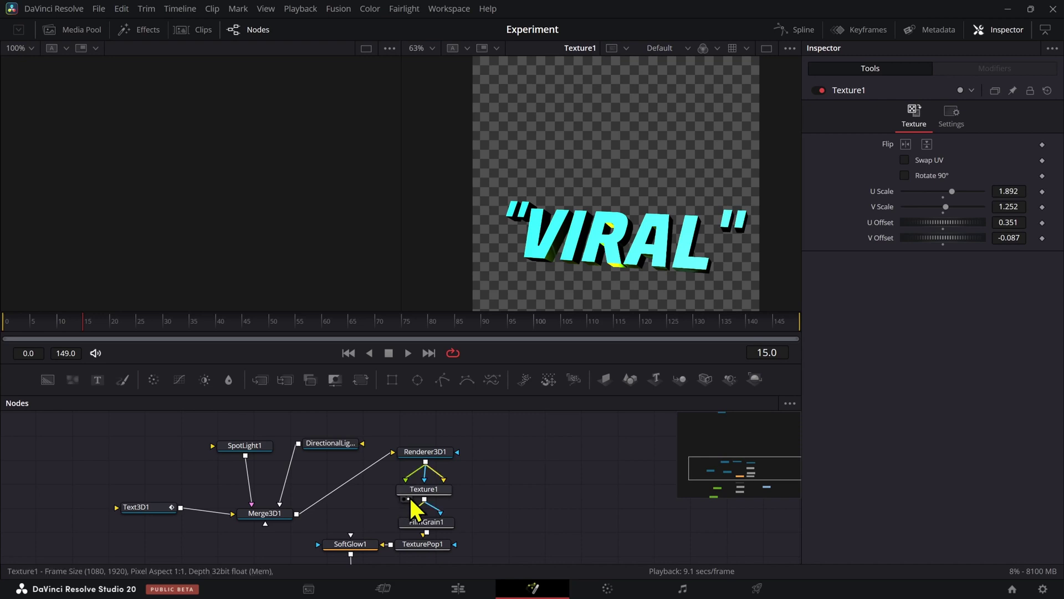
scroll(632, 281, "up", 3)
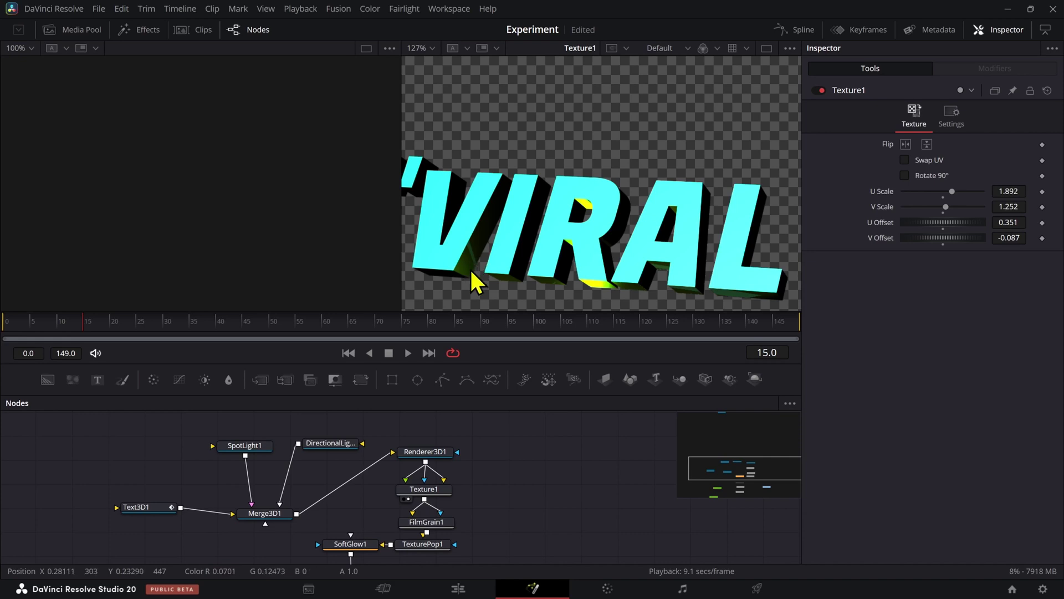
- Compare the letter edges up close with Texture1's texture input temporarily disconnected, and play the animation on to frame 21
left_click_drag(409, 481, 527, 303)
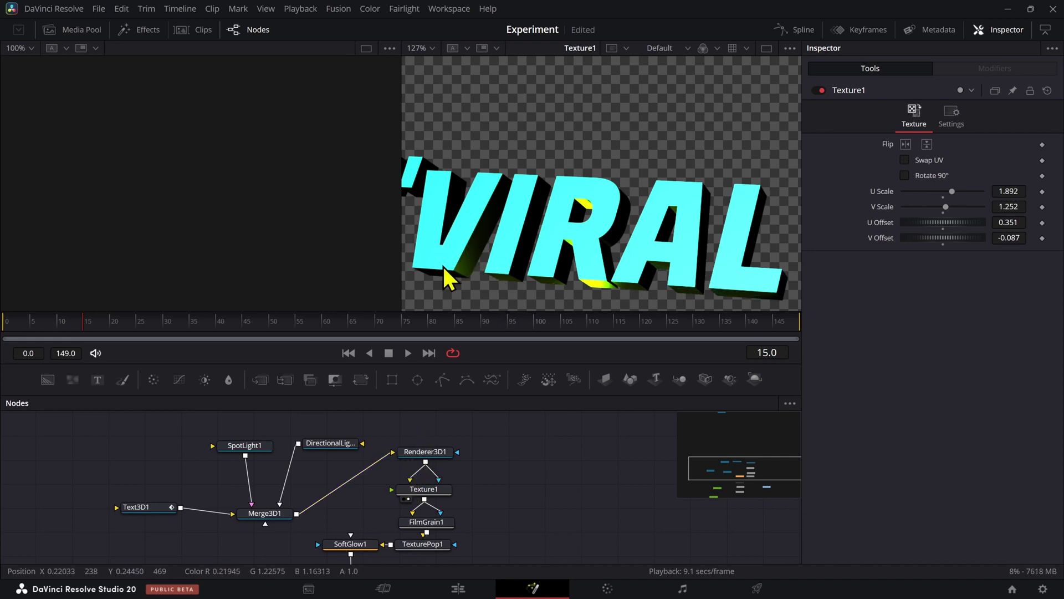
scroll(468, 302, "up", 5)
left_click_drag(503, 245, 536, 195)
scroll(554, 186, "down", 2)
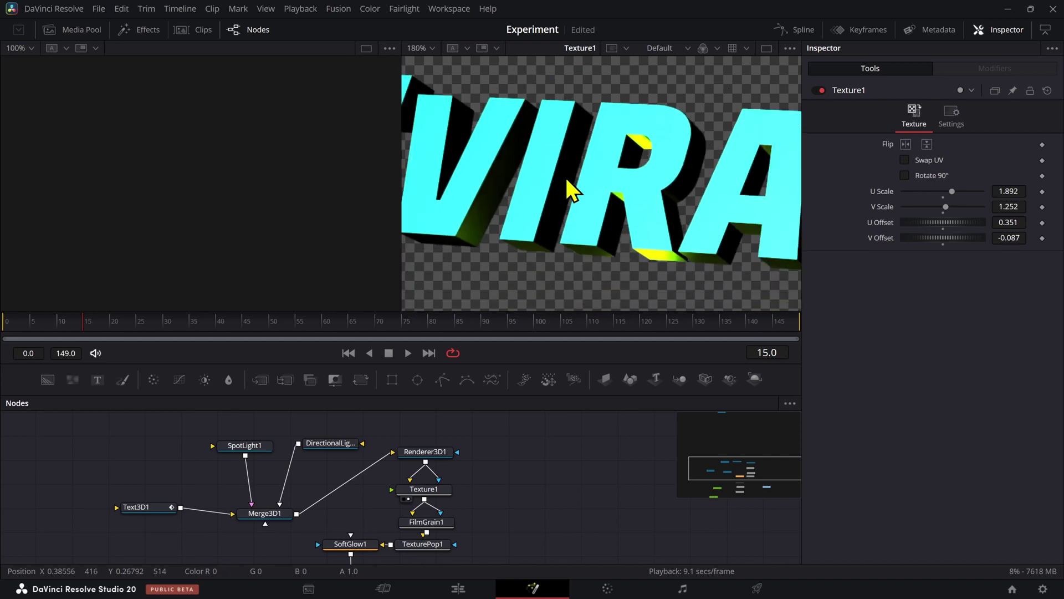
key("ctrl+z")
left_click_drag(683, 241, 596, 228)
scroll(596, 228, "down", 2)
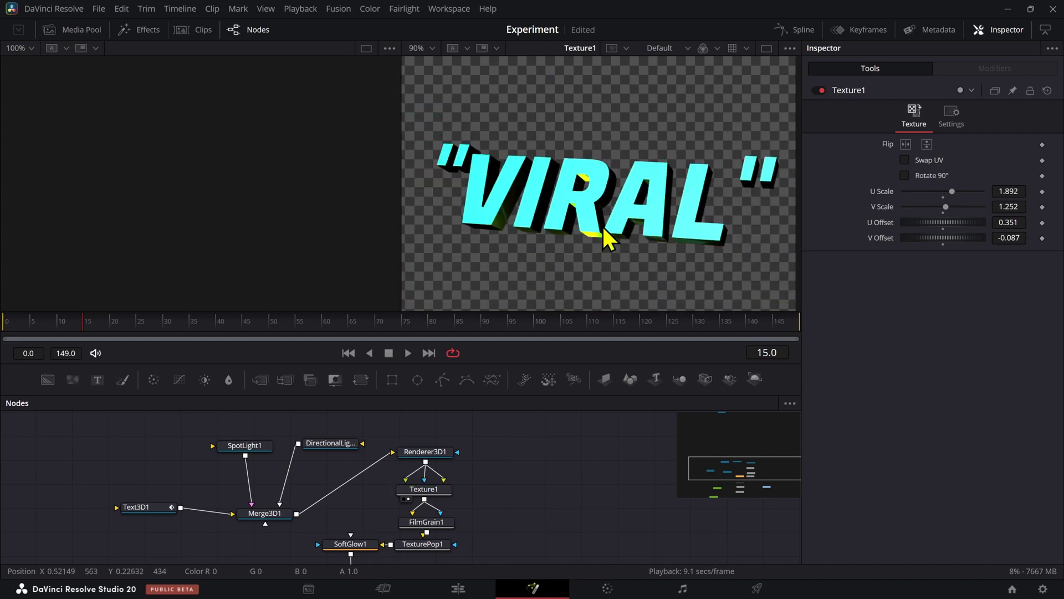
key("space")
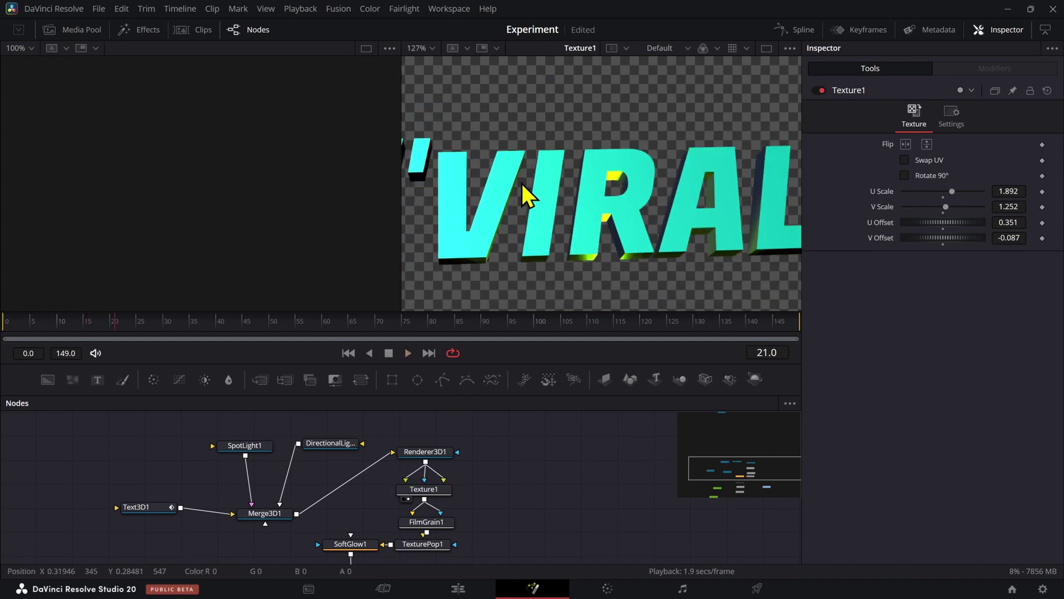
key("space")
- Try Alpha as Texture1's mask channel and scrub the animation to frame 36
left_click(438, 481)
left_click(952, 116)
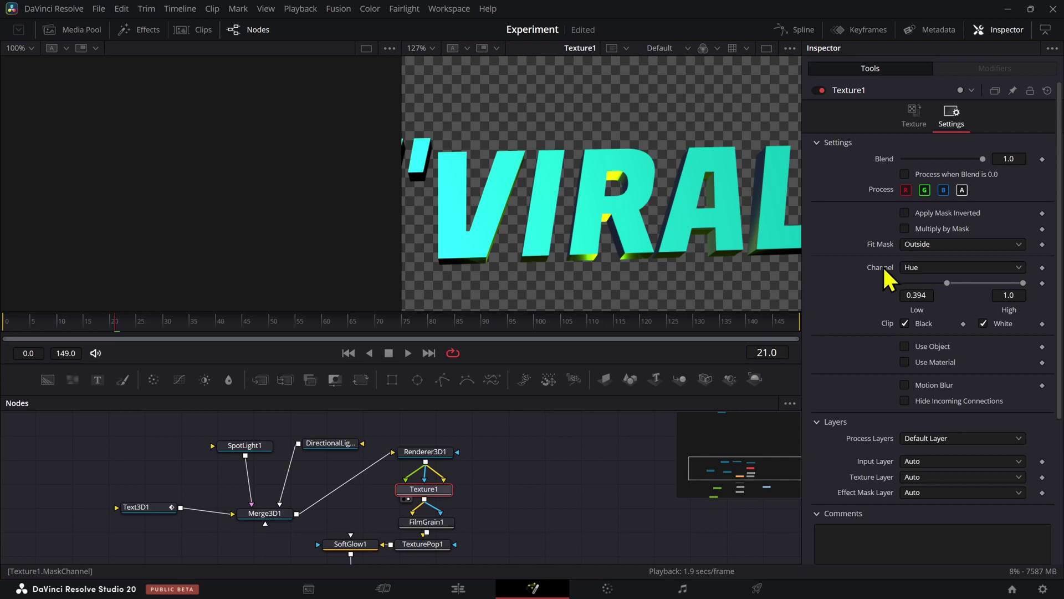
left_click(930, 267)
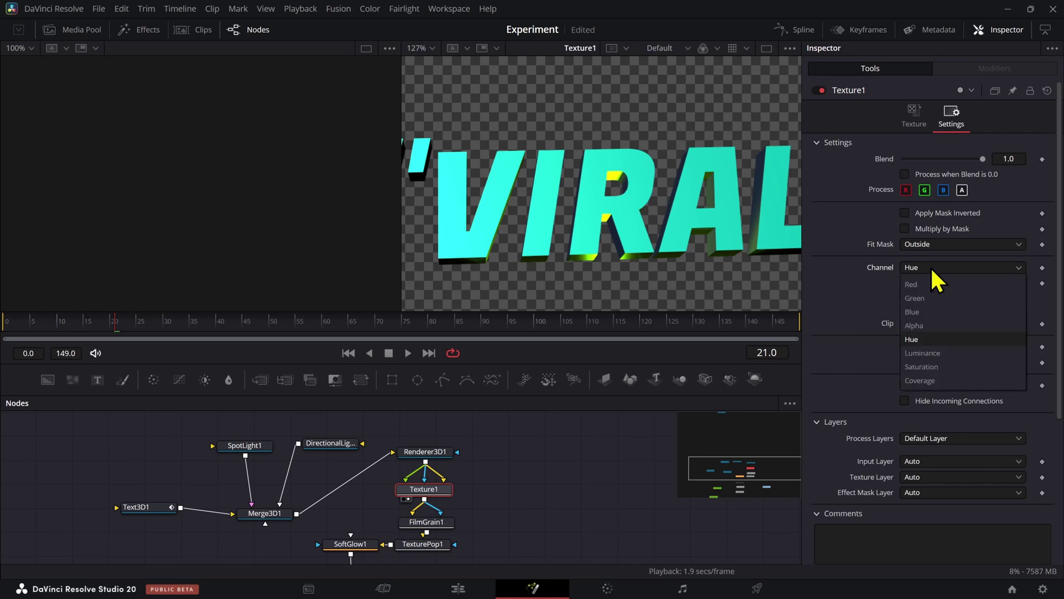
left_click(920, 309)
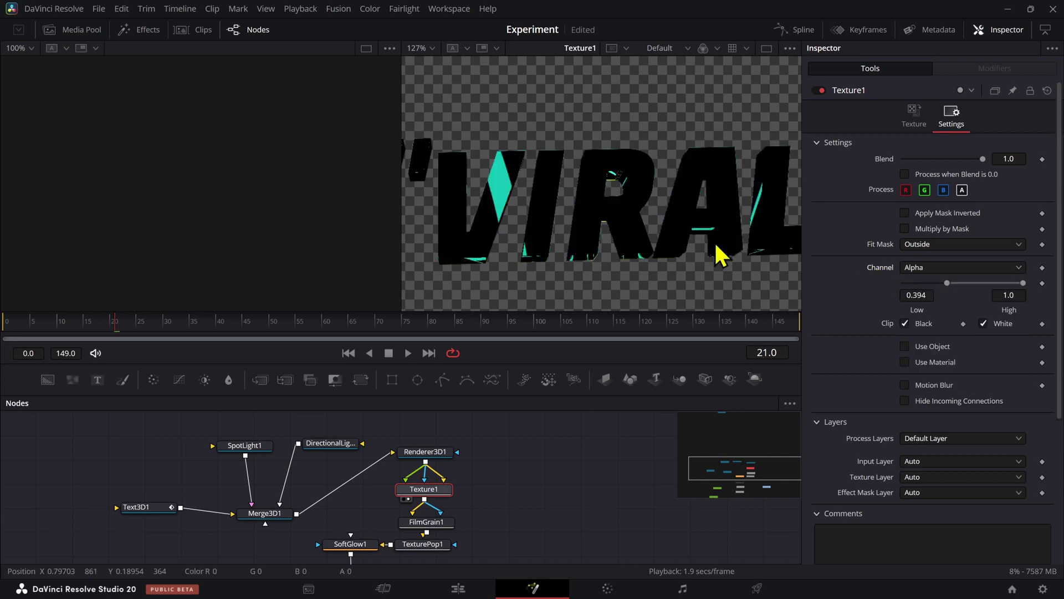
left_click_drag(117, 324, 199, 337)
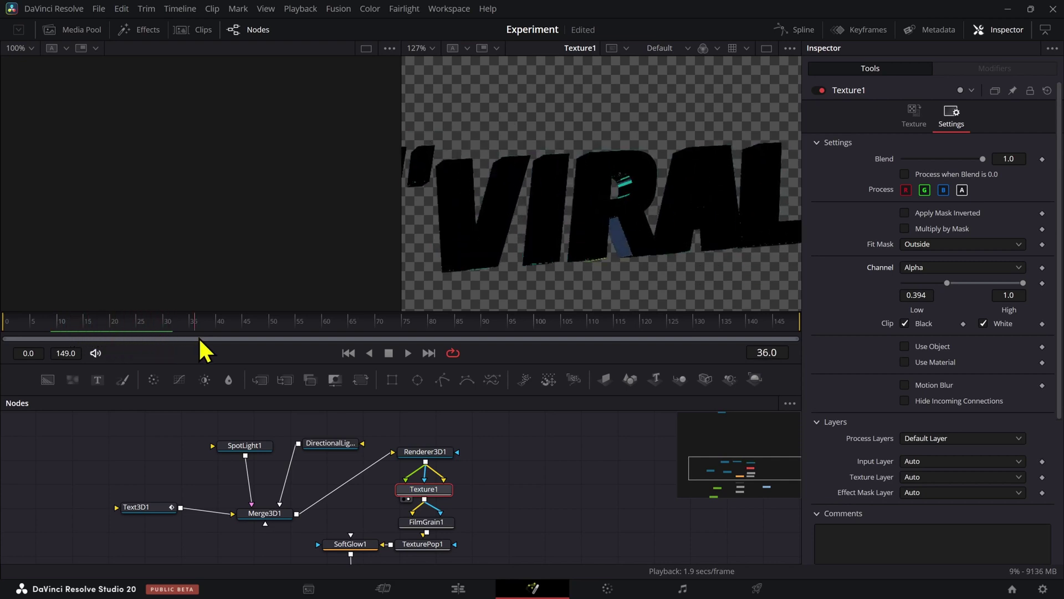
- Set Texture1's mask channel back to Hue and lower the range's Low value to 0.317
left_click(943, 270)
left_click(944, 278)
left_click(928, 271)
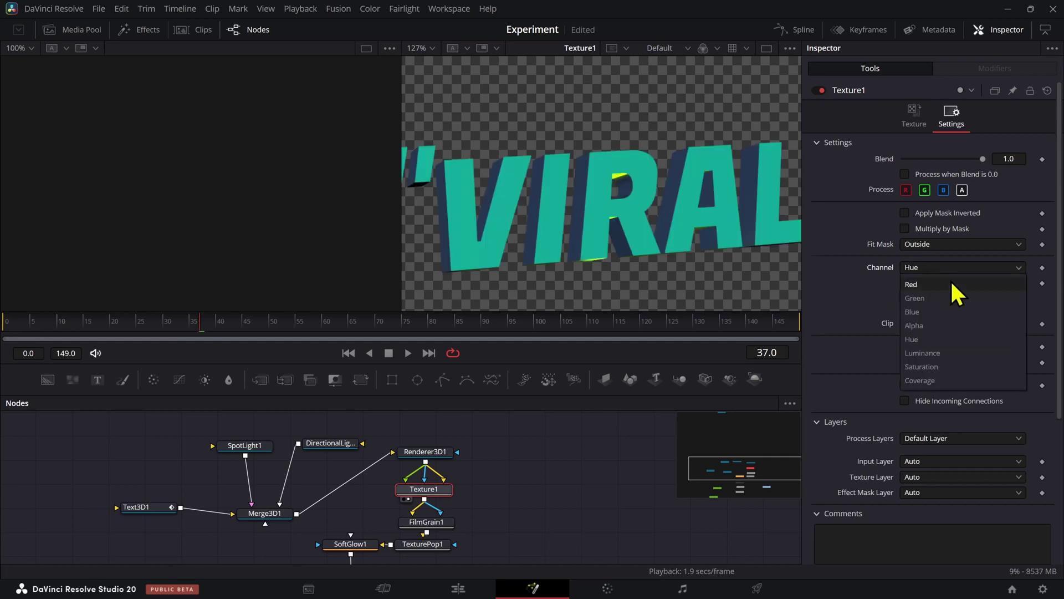
left_click(960, 342)
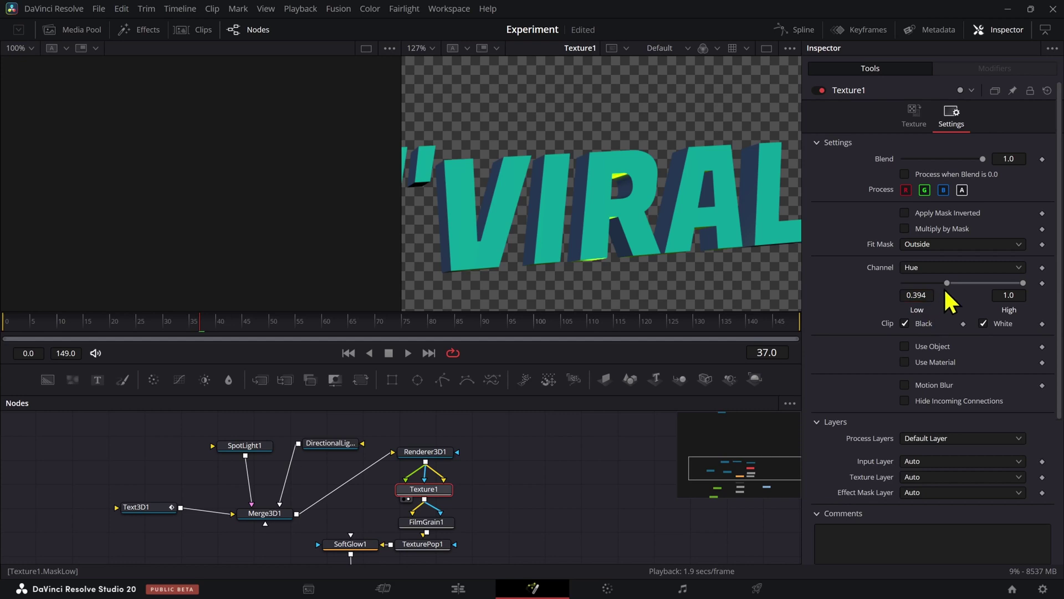
mouse_move(921, 284)
left_mouse_down()
mouse_move(858, 286)
mouse_move(937, 299)
mouse_move(922, 305)
mouse_move(937, 282)
left_mouse_up()
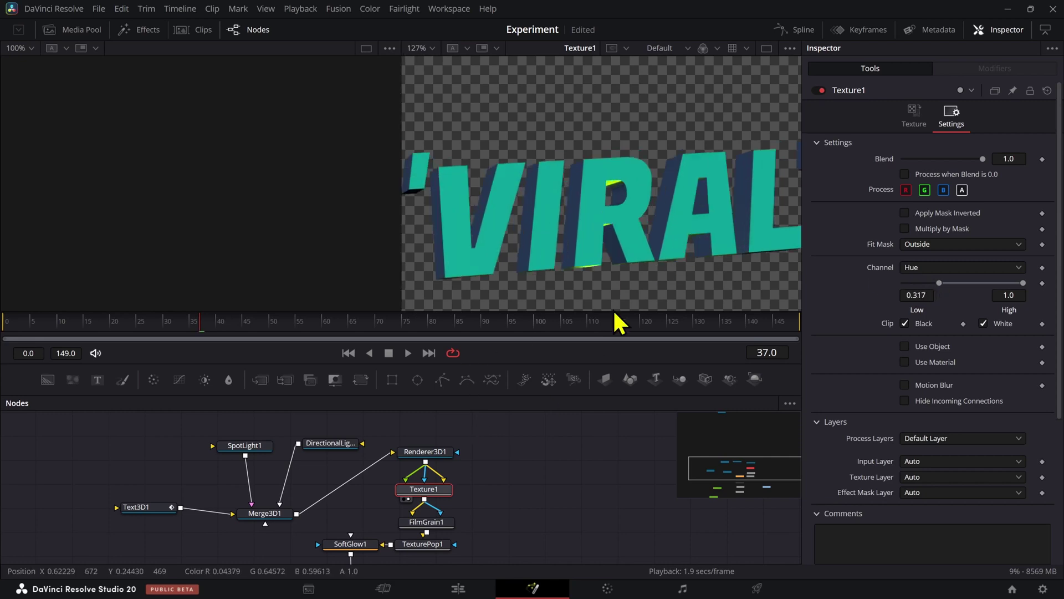
- Disconnect Texture1's effect mask from Renderer3D1, examine the whole text, and undo the disconnection
left_click_drag(442, 460, 488, 454)
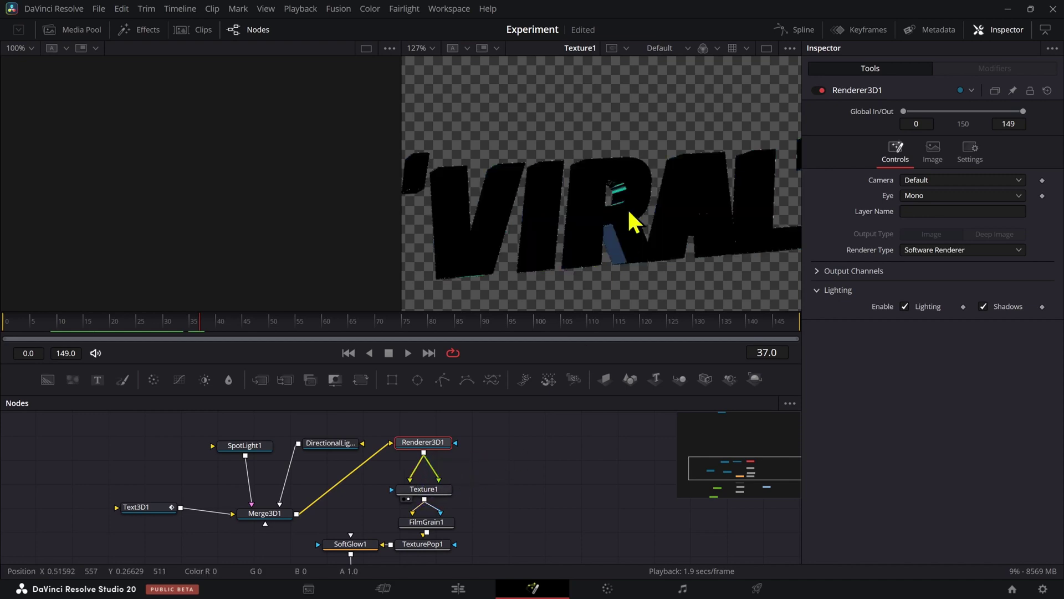
scroll(687, 183, "down", 5)
scroll(706, 172, "up", 3)
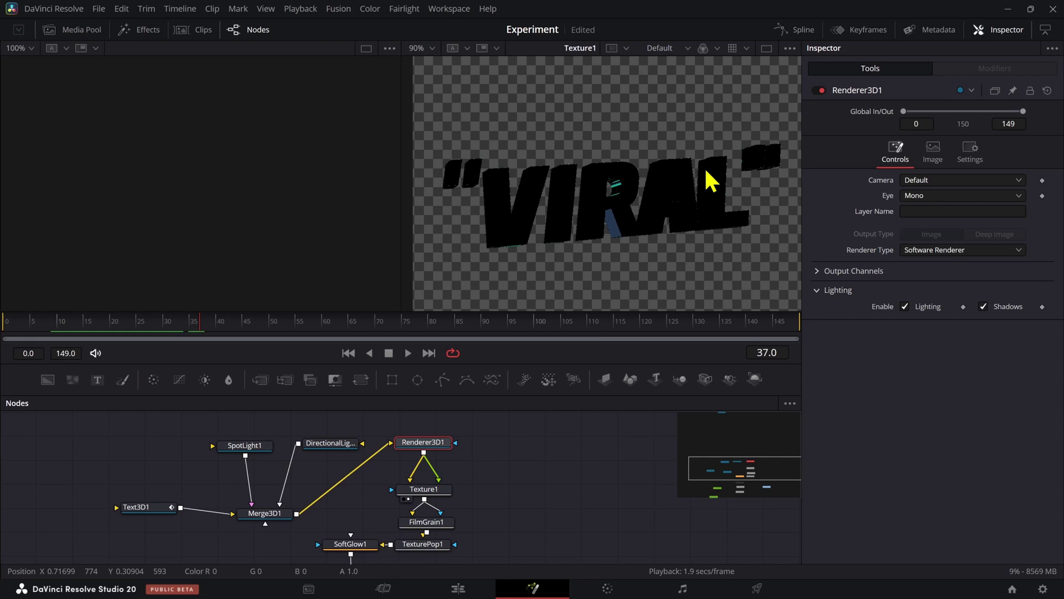
key("ctrl+z")
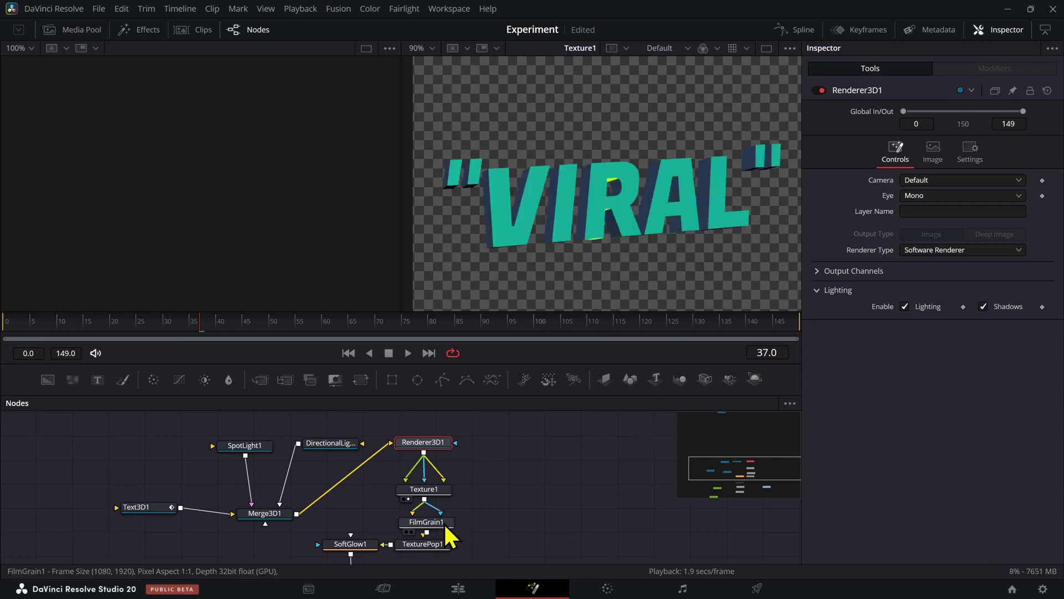
- View FilmGrain1's grain up close and compare the text with its effect mask disconnected from Texture1
left_click(438, 522)
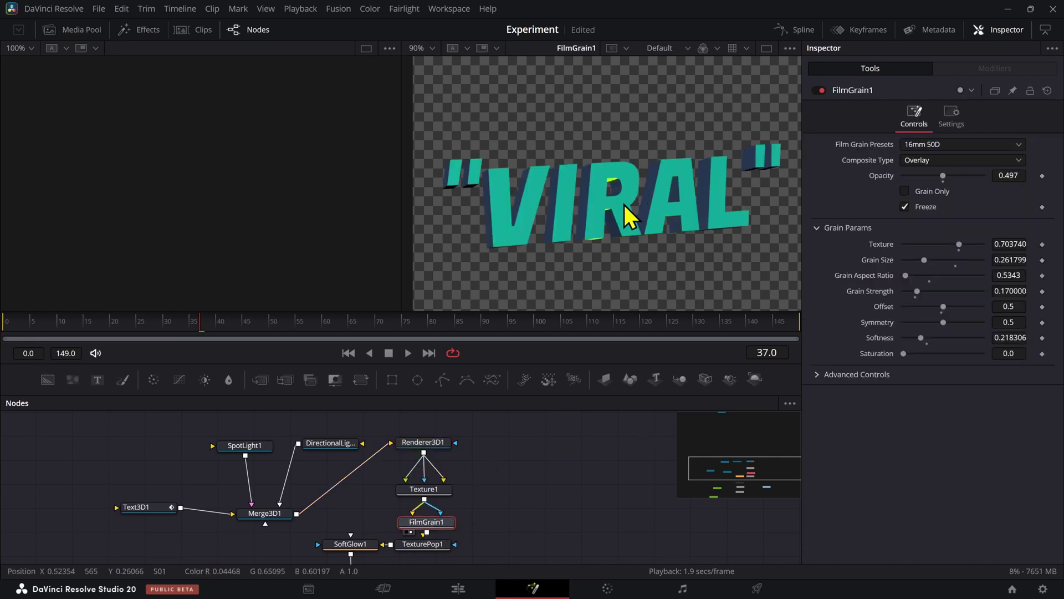
scroll(625, 204, "up", 5)
left_click_drag(418, 527, 453, 513)
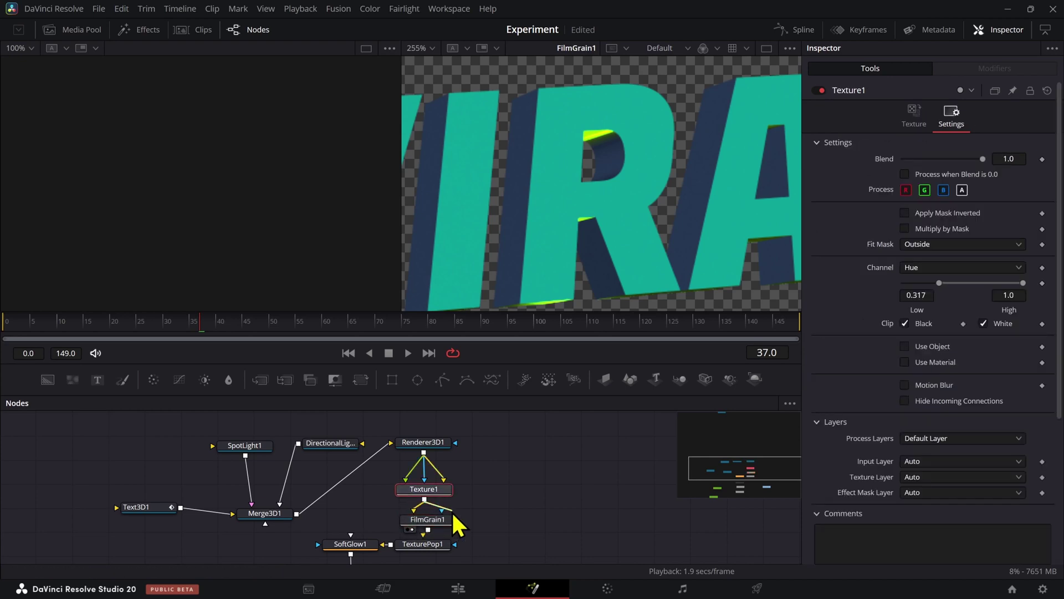
left_click(445, 523)
scroll(609, 222, "down", 5)
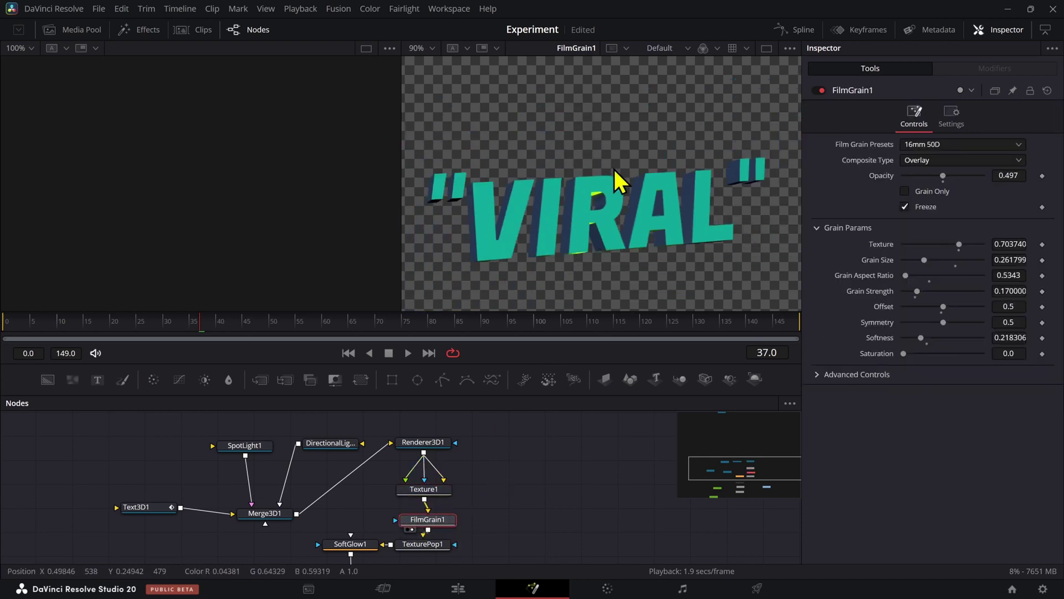
scroll(604, 155, "down", 2)
scroll(594, 148, "up", 4)
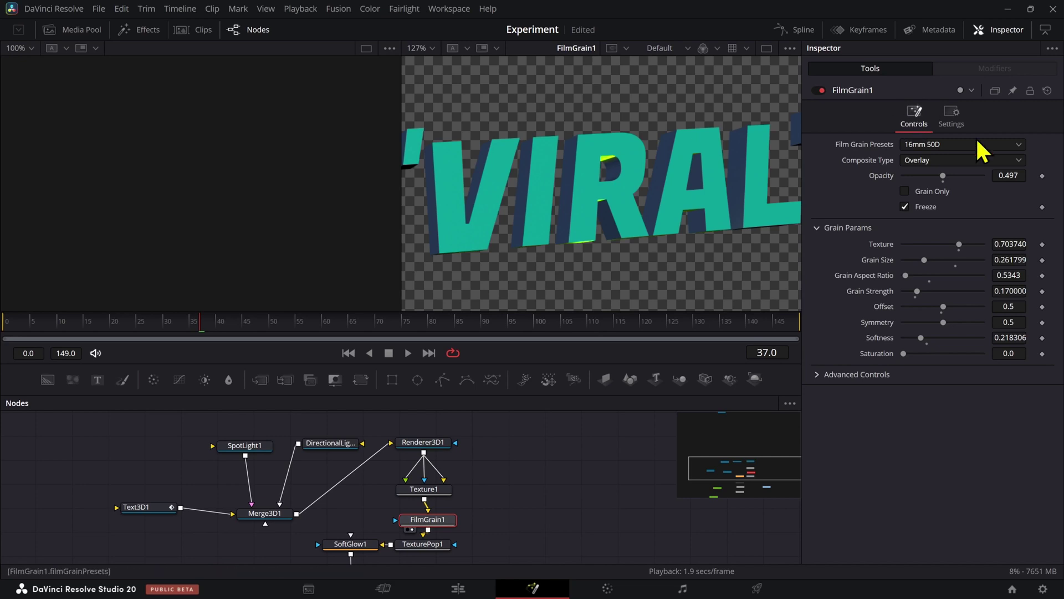
- Enable Grain Only on FilmGrain1, reconnect Texture1 to its effect mask, and examine the grain on the text
left_click(914, 192)
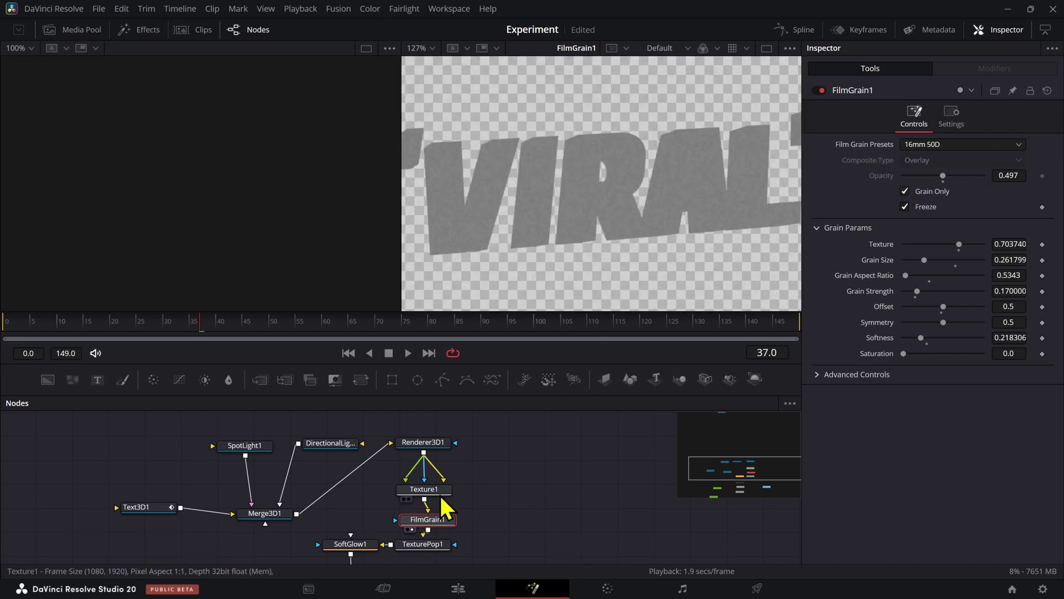
left_click_drag(409, 510, 396, 520)
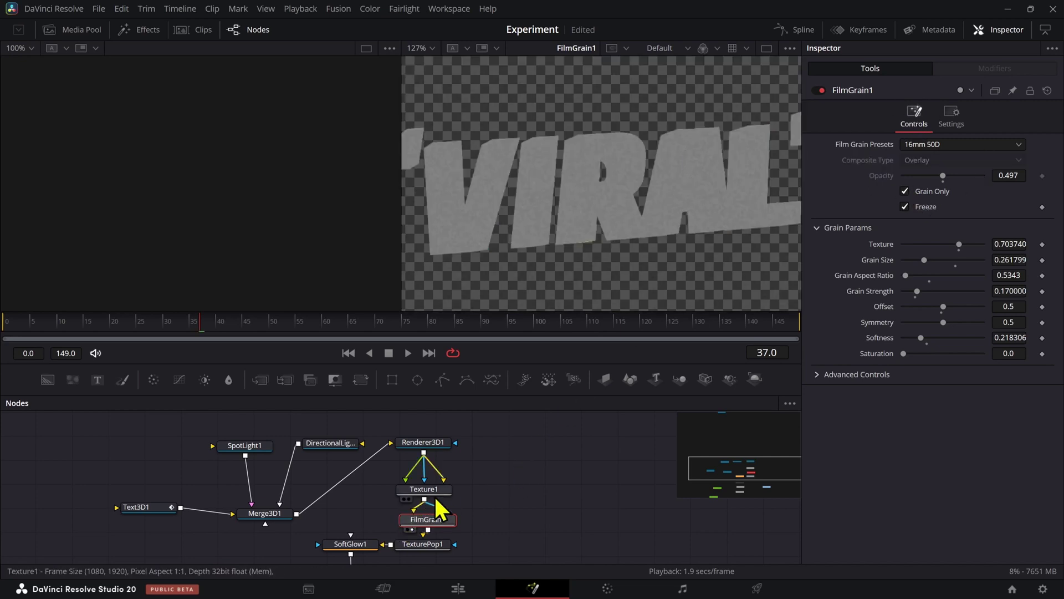
scroll(681, 168, "down", 2)
scroll(651, 159, "up", 5)
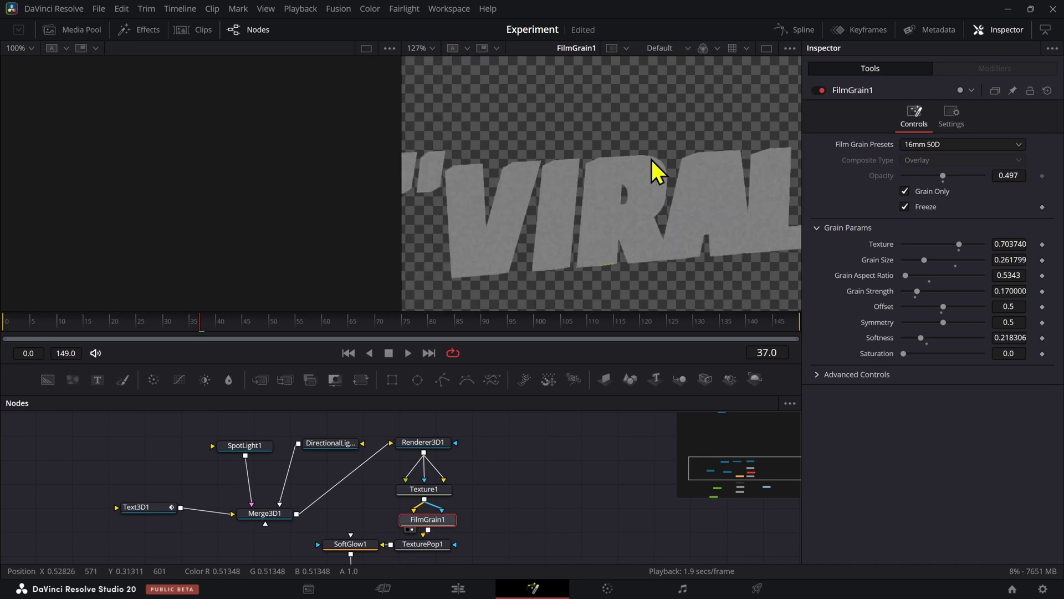
- Turn off Grain Only on FilmGrain1 with the whole text in view
scroll(670, 240, "down", 3)
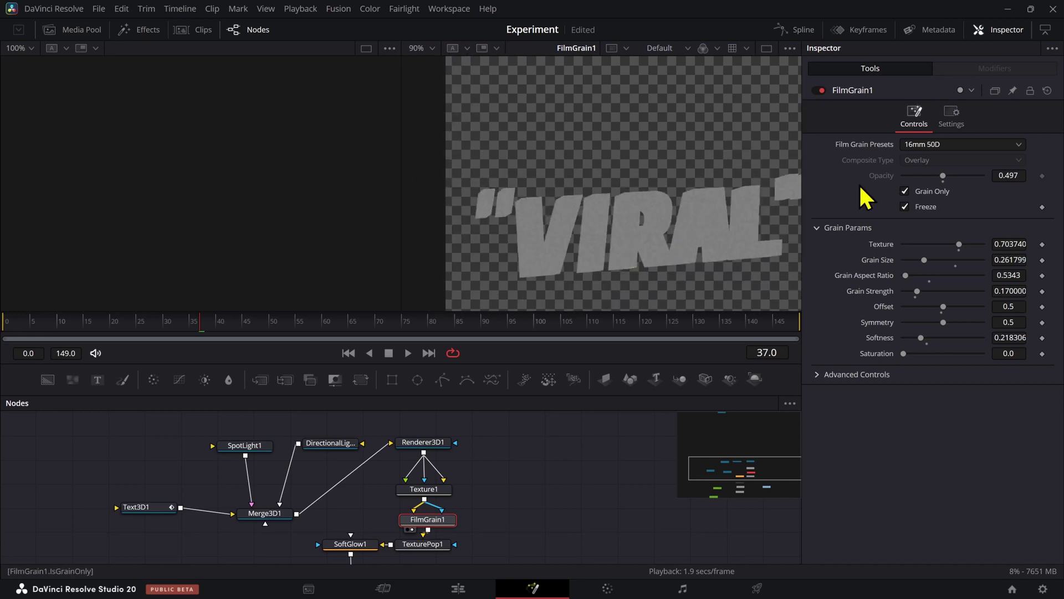
left_click(917, 190)
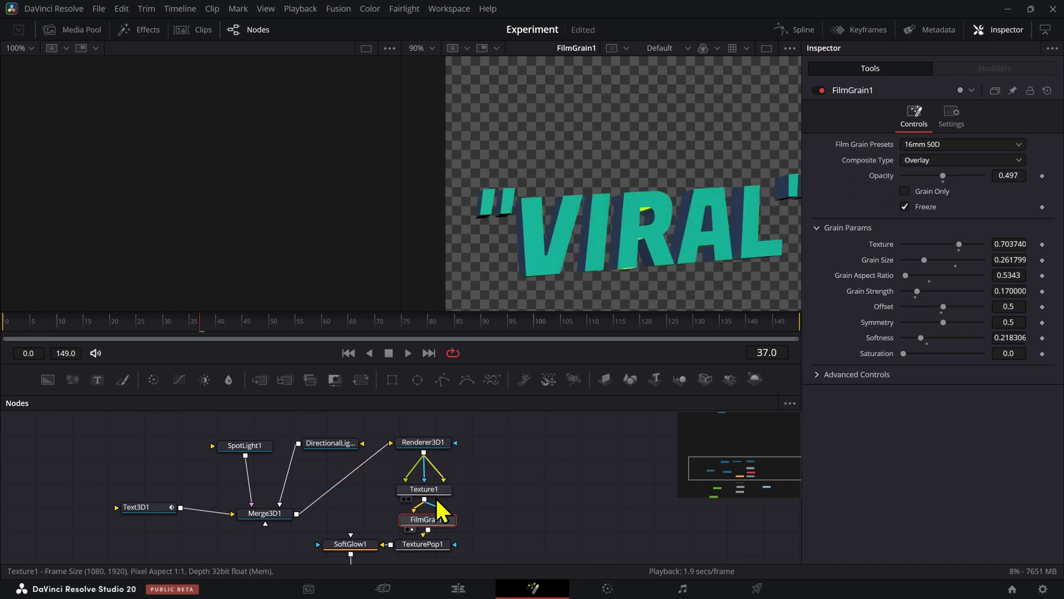
- Try another film grain preset on FilmGrain1, undo it, and look through the preset list
left_click(946, 146)
left_click(927, 166)
key("ctrl+z")
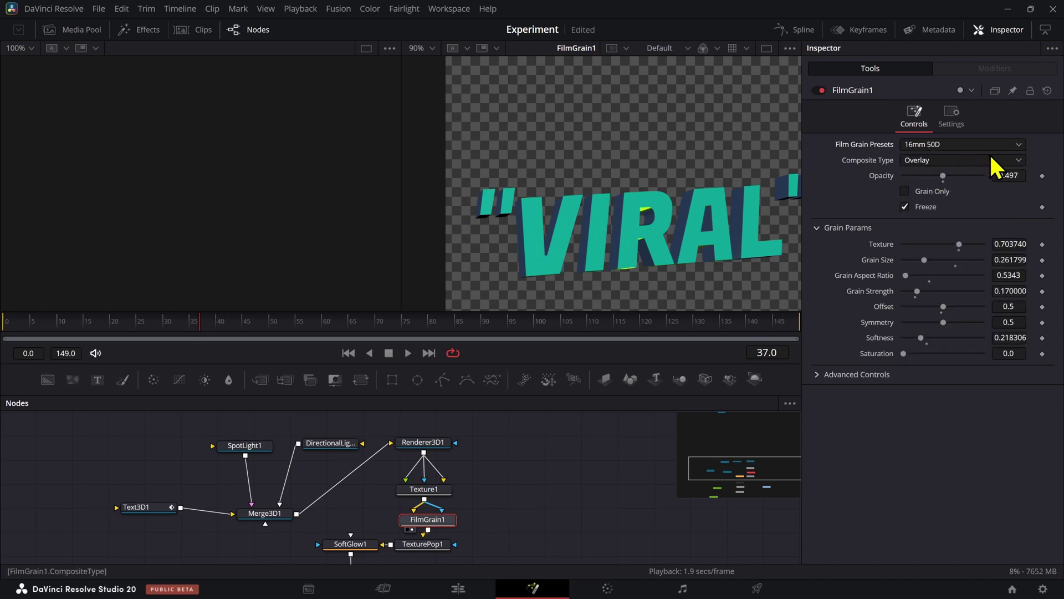
left_click(979, 146)
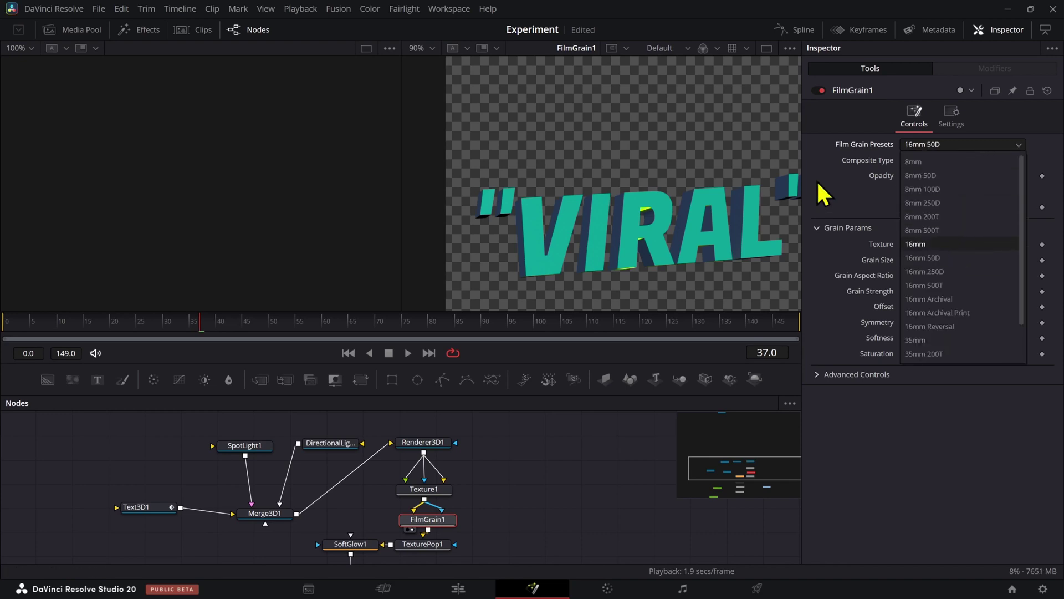
left_click(953, 142)
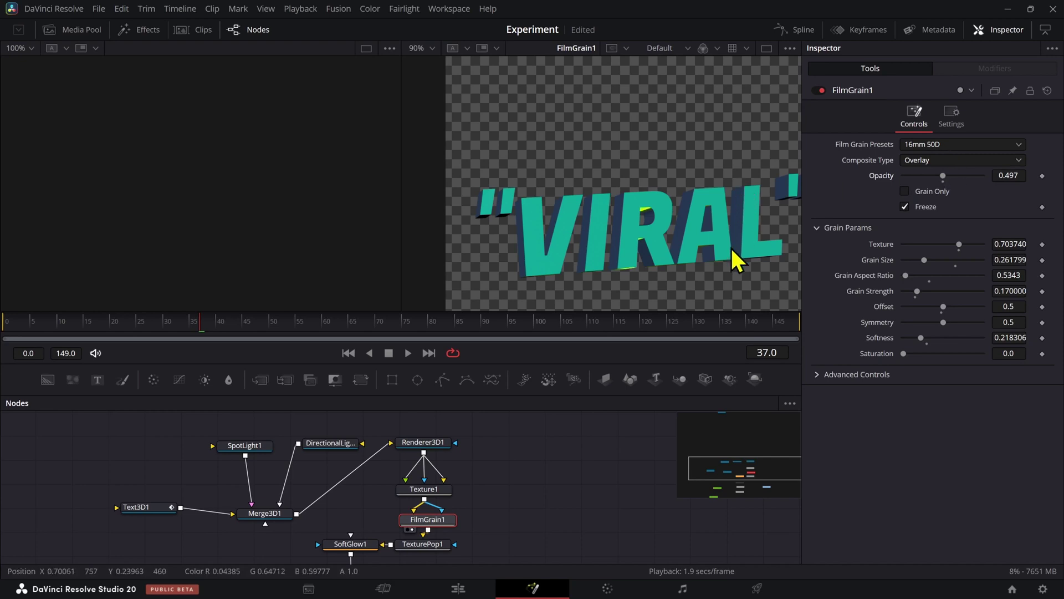
- Try the Multiply and Subtract composite types on FilmGrain1 up close, and reset the composite type to Overlay
scroll(730, 246, "up", 5)
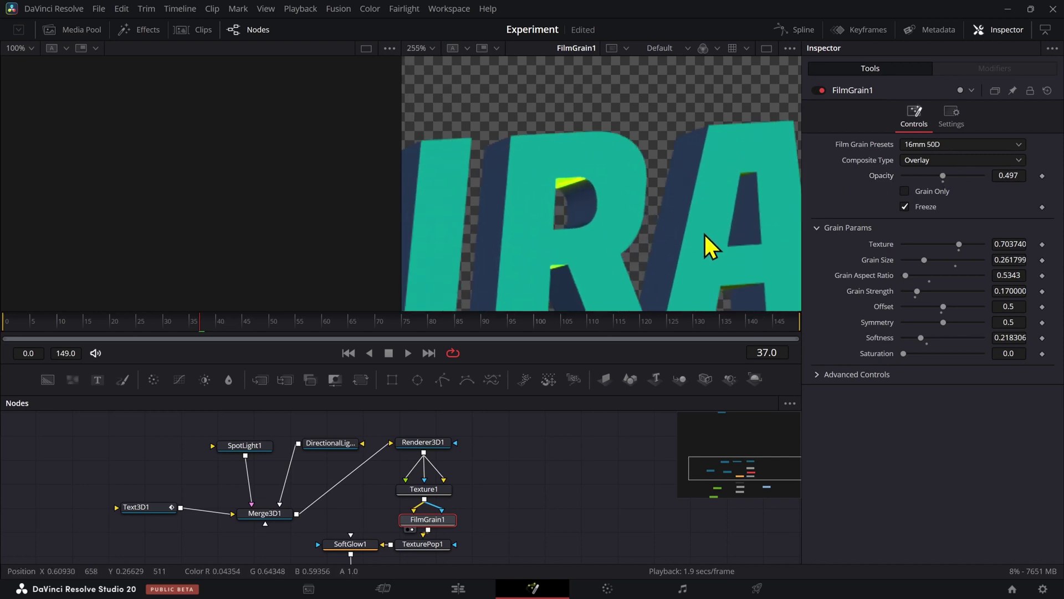
scroll(711, 224, "up", 2)
scroll(725, 204, "down", 3)
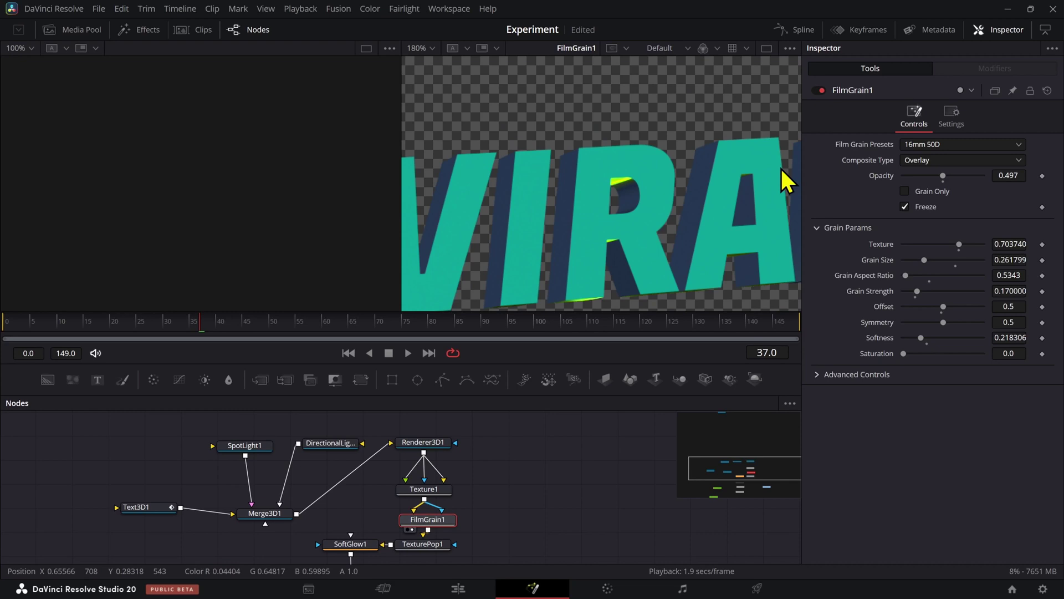
left_click(942, 160)
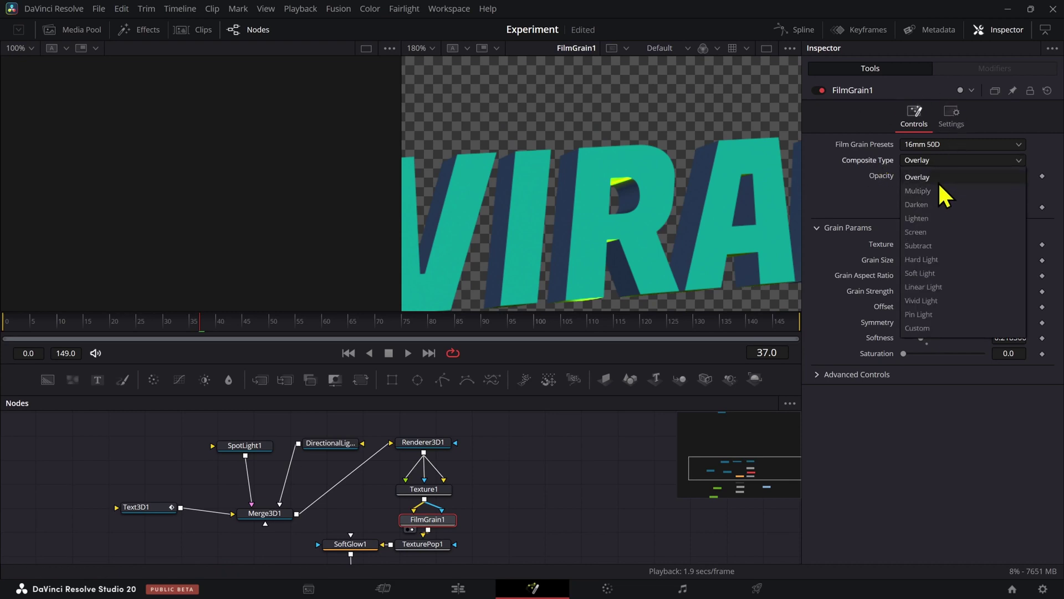
left_click(933, 179)
left_click(921, 162)
left_click(929, 189)
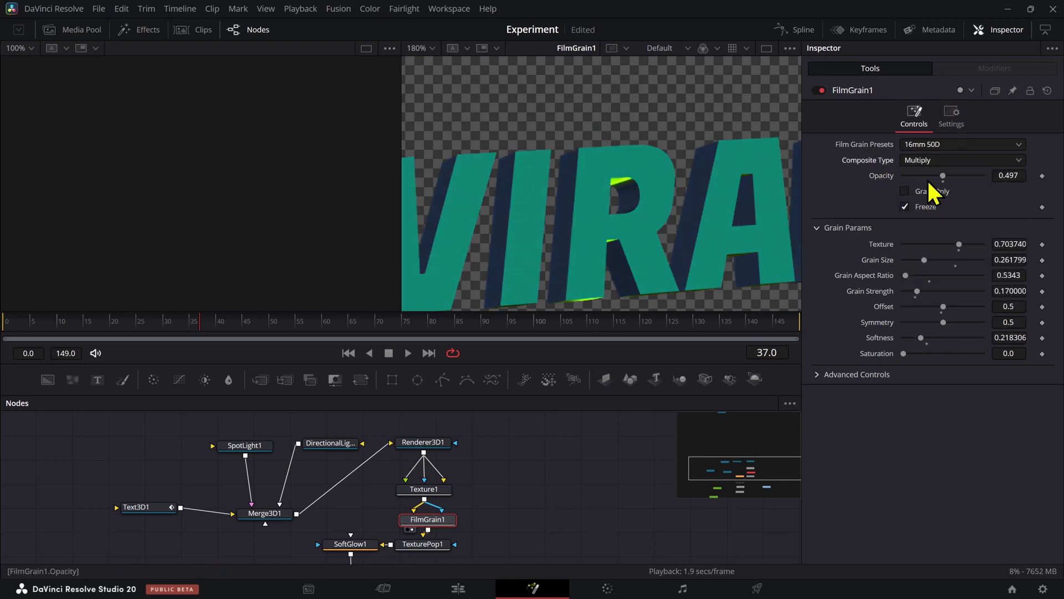
left_click(935, 164)
left_click(940, 242)
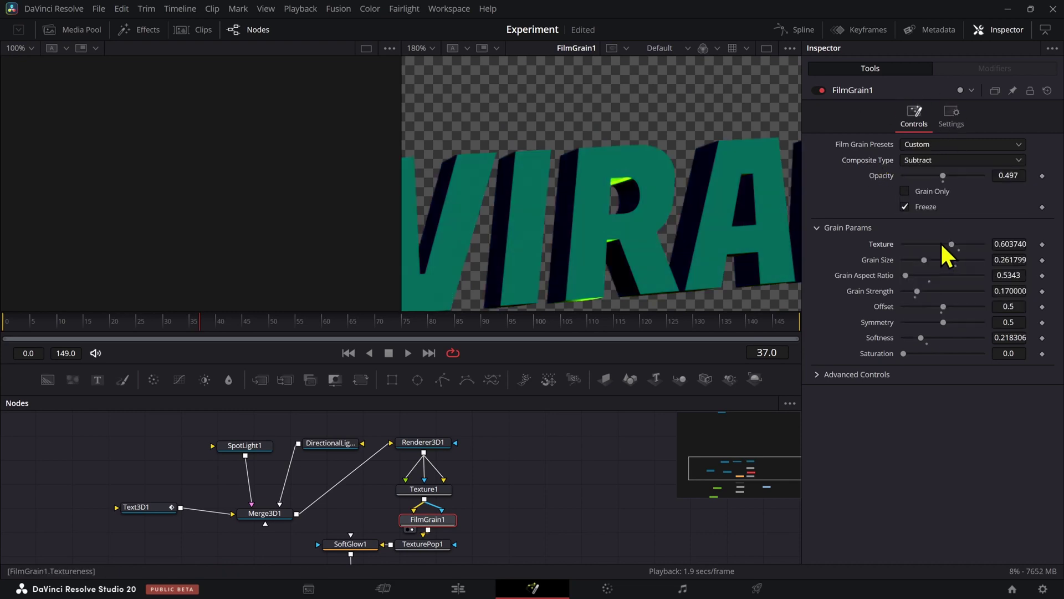
double_click(876, 163)
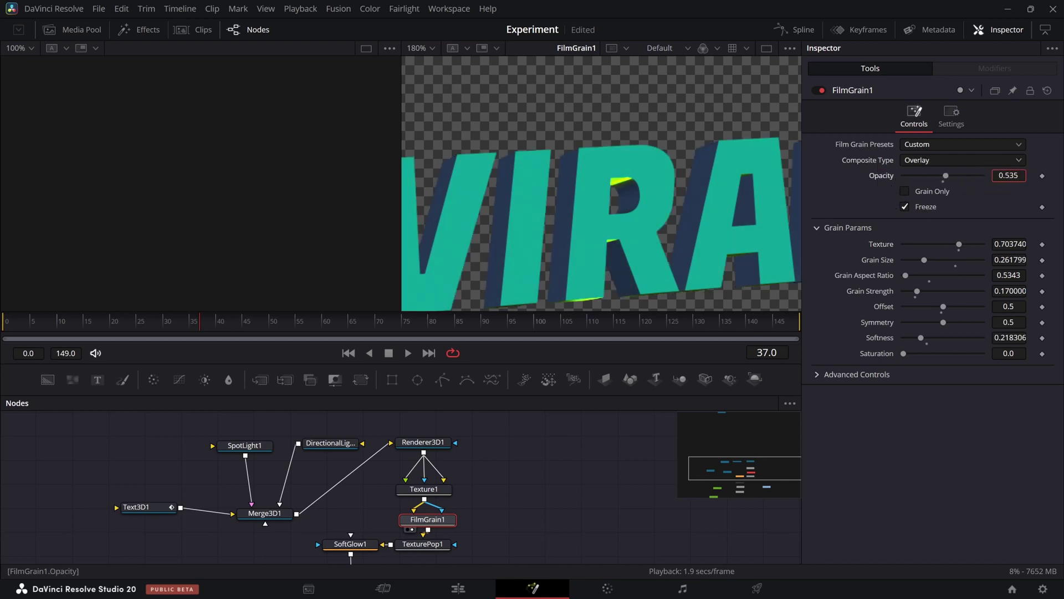
- Try FilmGrain1's Texture at 1.0, examine the grain closely on the letters, and undo the change
scroll(694, 231, "up", 3)
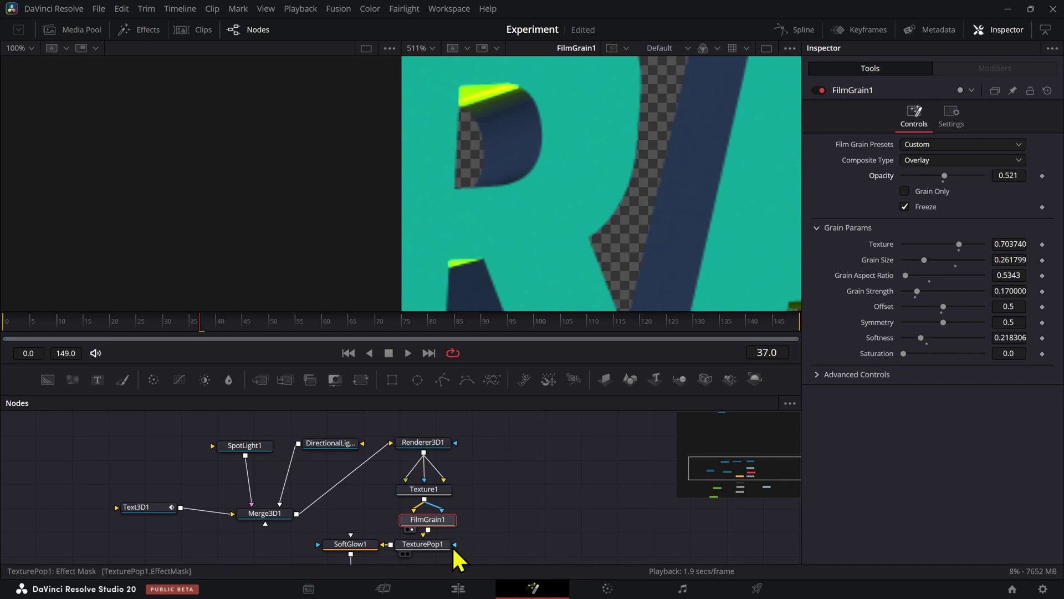
scroll(704, 238, "up", 1)
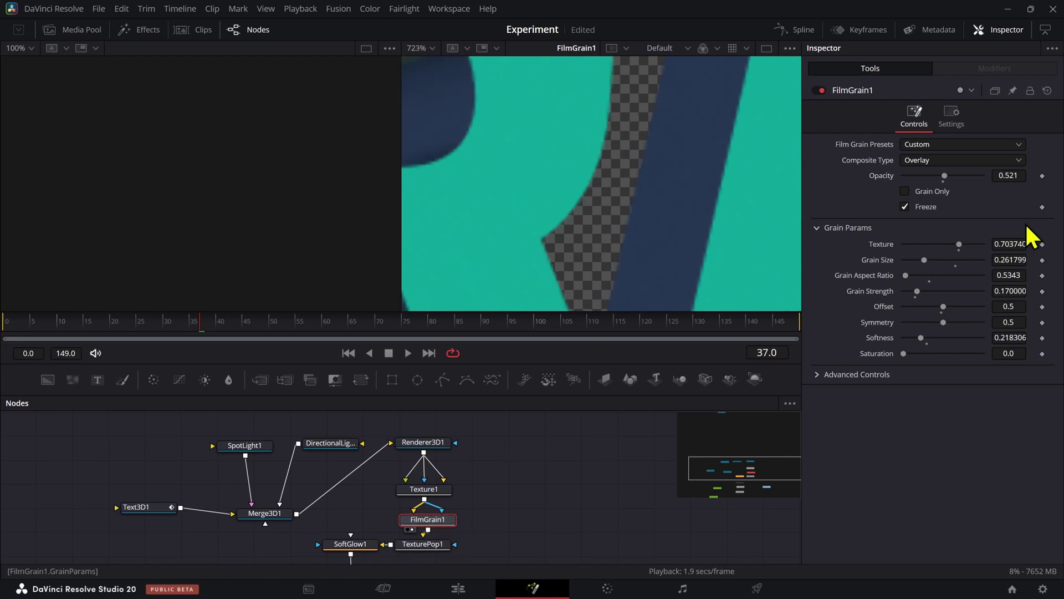
double_click(1008, 244)
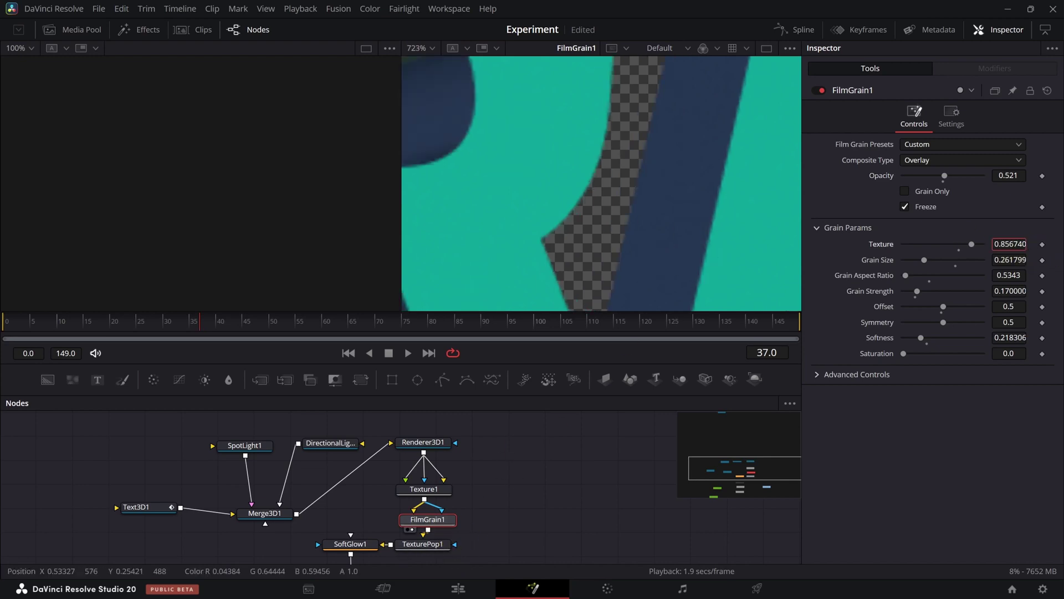
type("1")
key("Return")
scroll(644, 229, "up", 4)
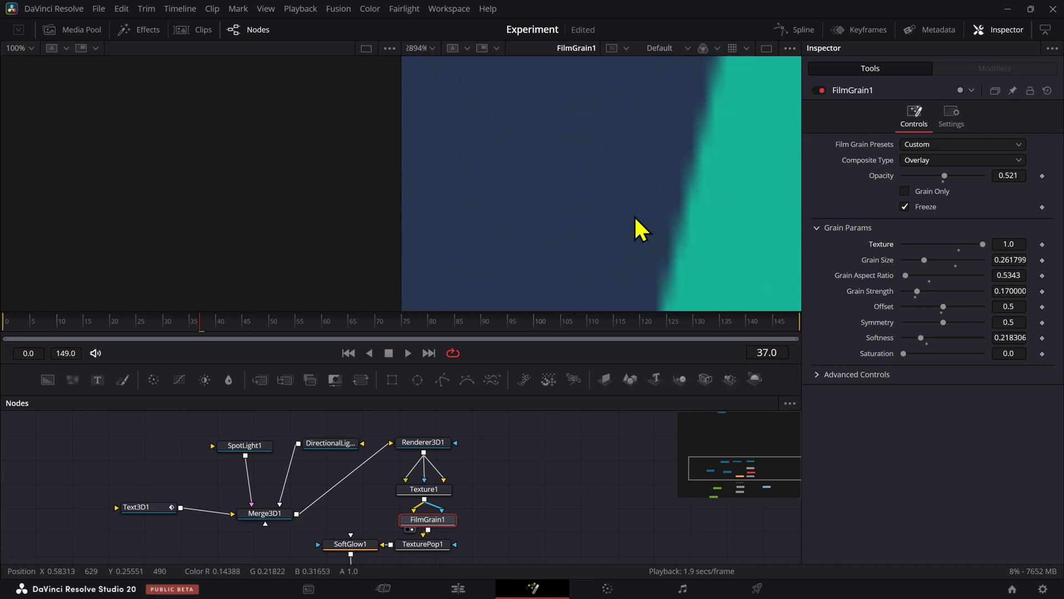
scroll(636, 214, "down", 9)
key("ctrl+z")
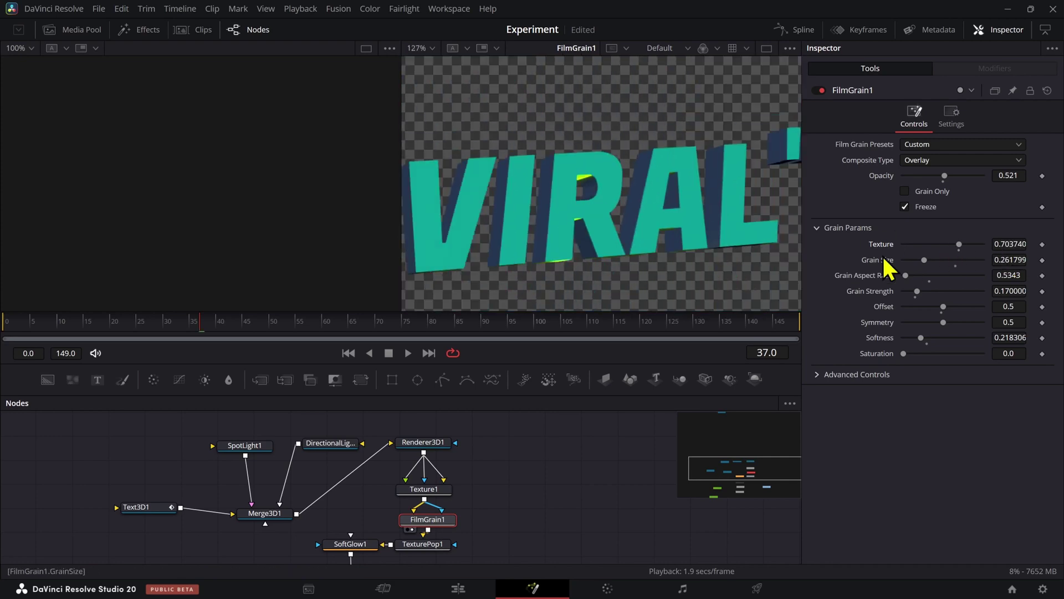
- Try a FilmGrain1 Grain Size of 0.3198, undo it, and view the whole text
scroll(576, 185, "up", 5)
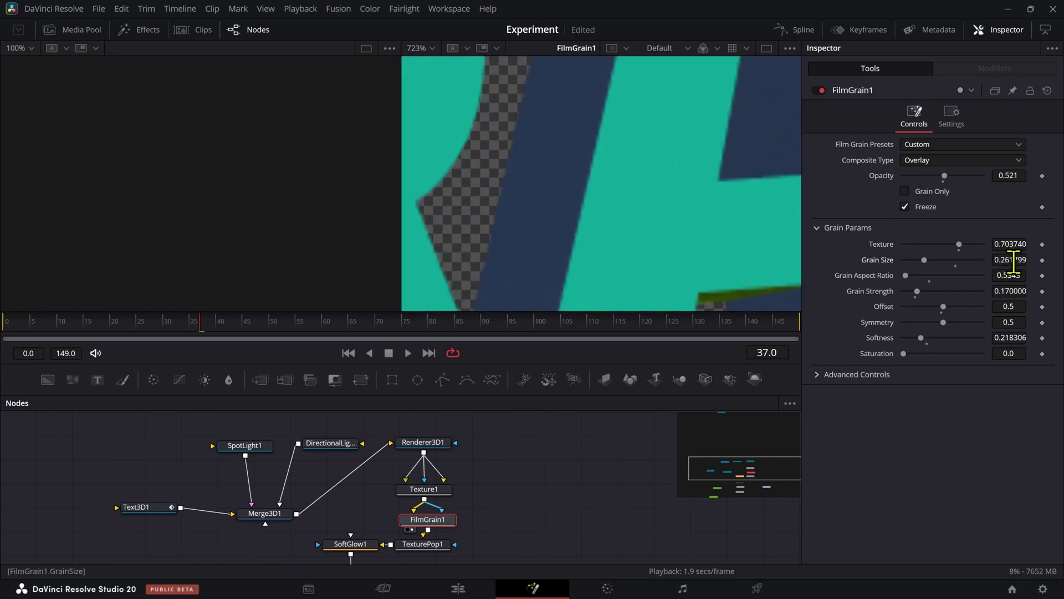
left_click_drag(1014, 261, 1061, 262)
scroll(521, 192, "down", 4)
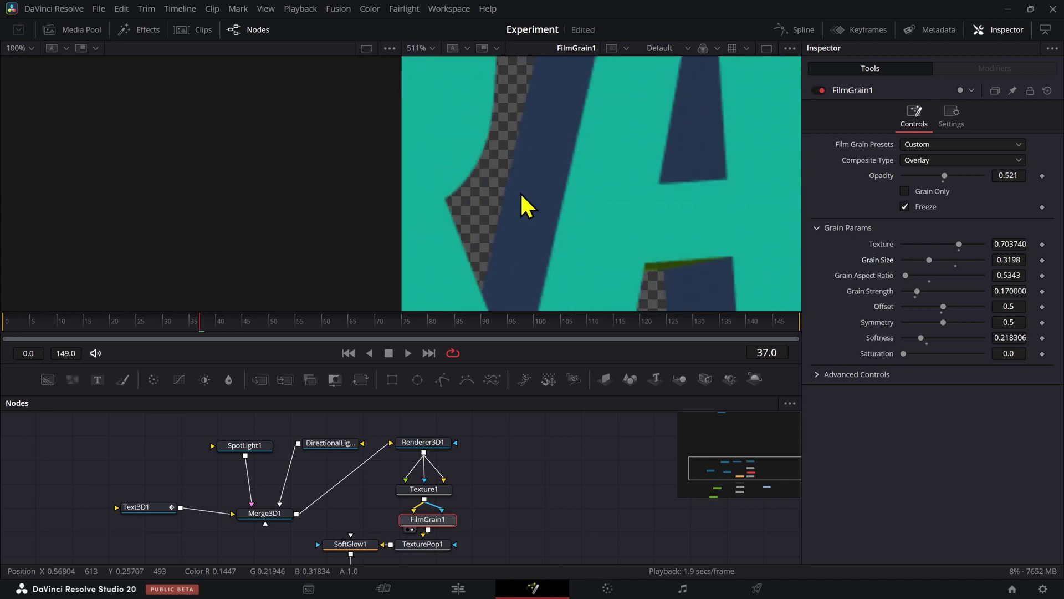
key("ctrl+z")
left_click_drag(524, 194, 675, 193)
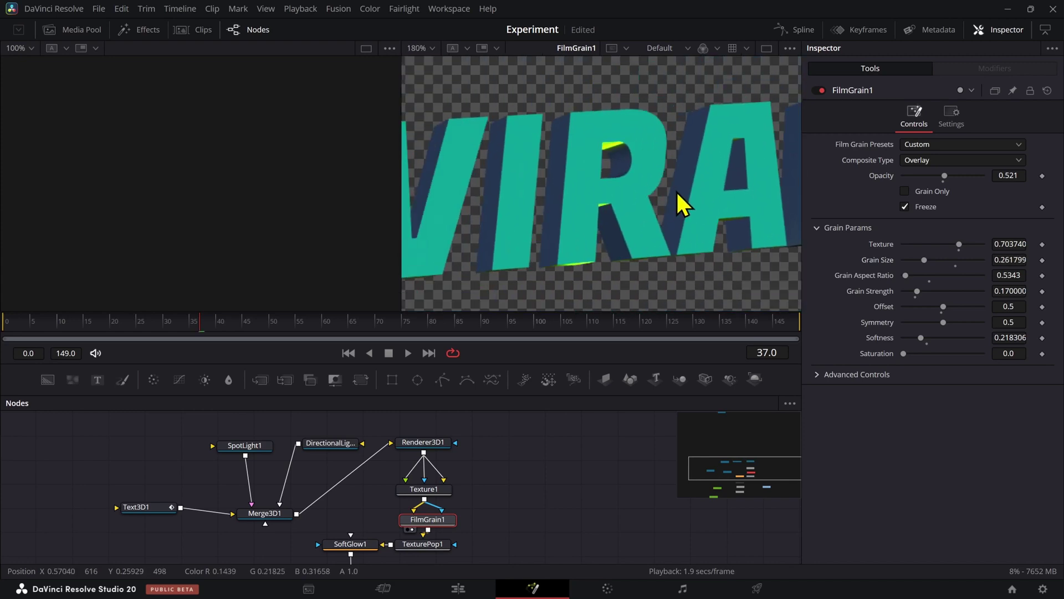
scroll(676, 191, "down", 2)
scroll(589, 230, "down", 2)
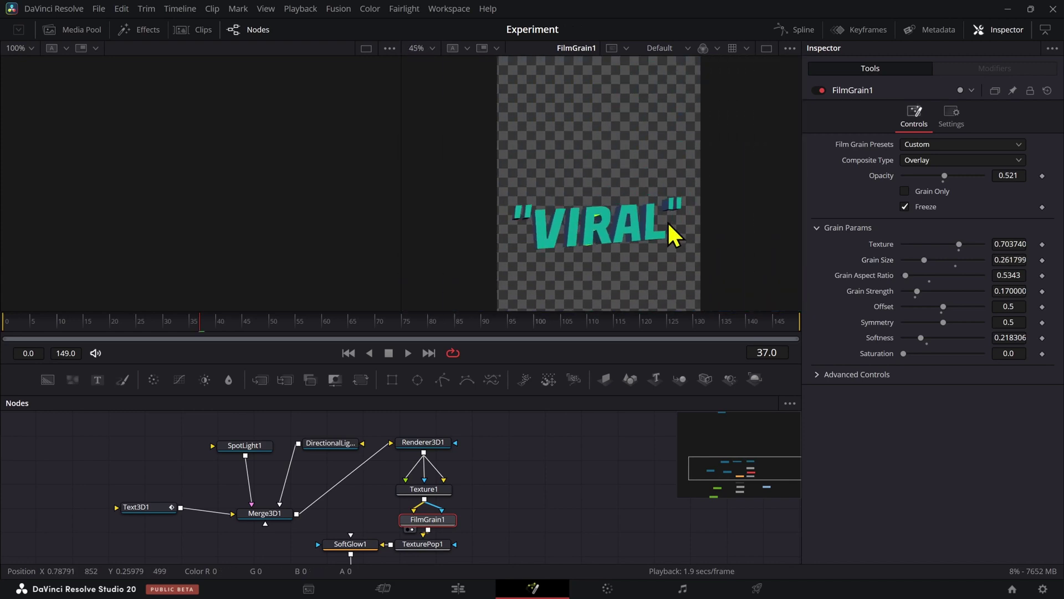
- Disable and re-enable TexturePop1, and examine its output on the text up close
left_click(435, 543)
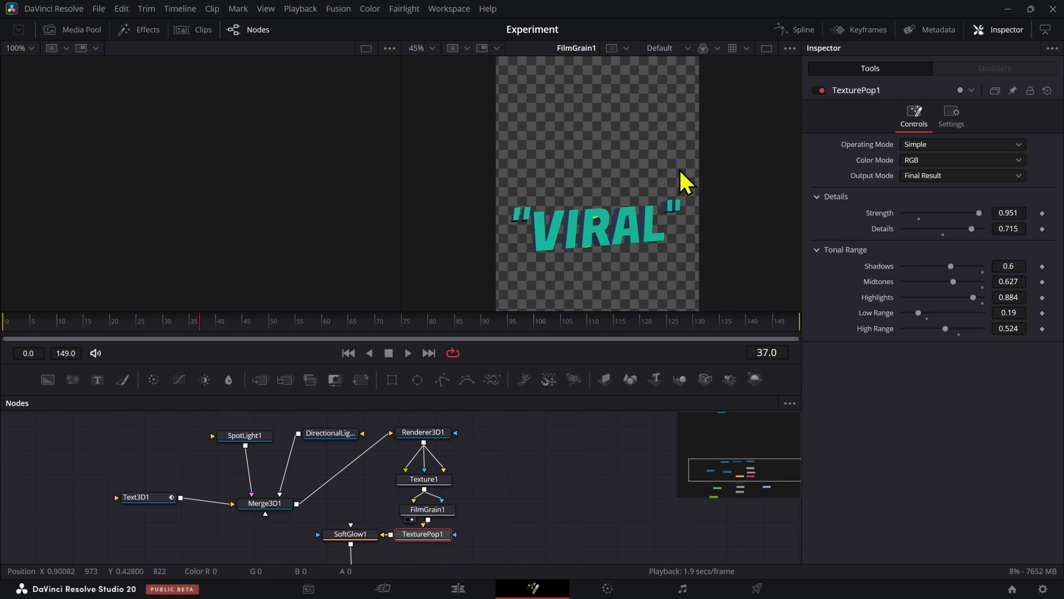
key("ctrl+p")
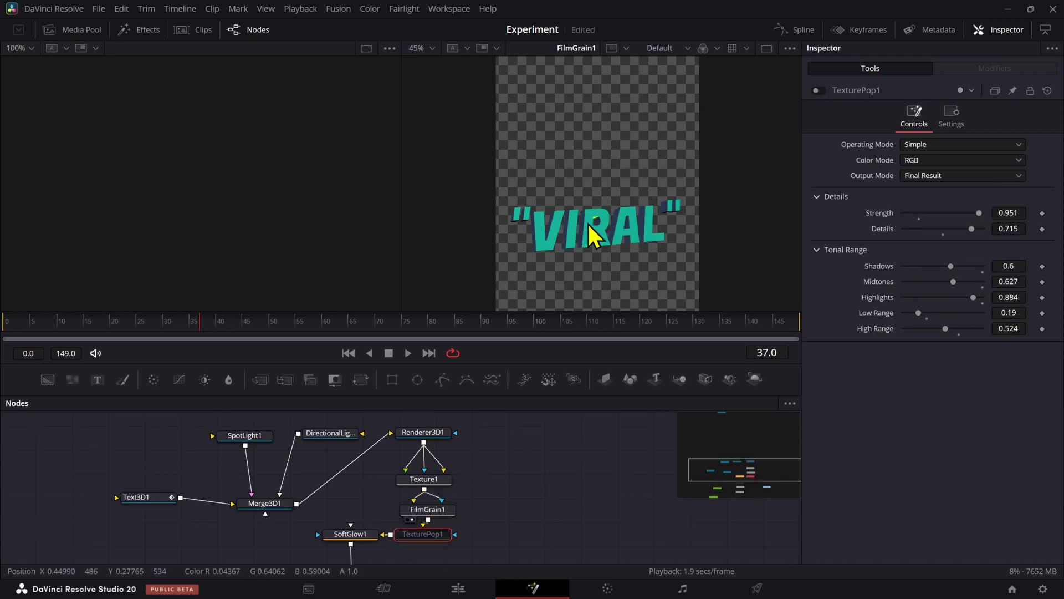
key("ctrl+p")
scroll(595, 237, "up", 5)
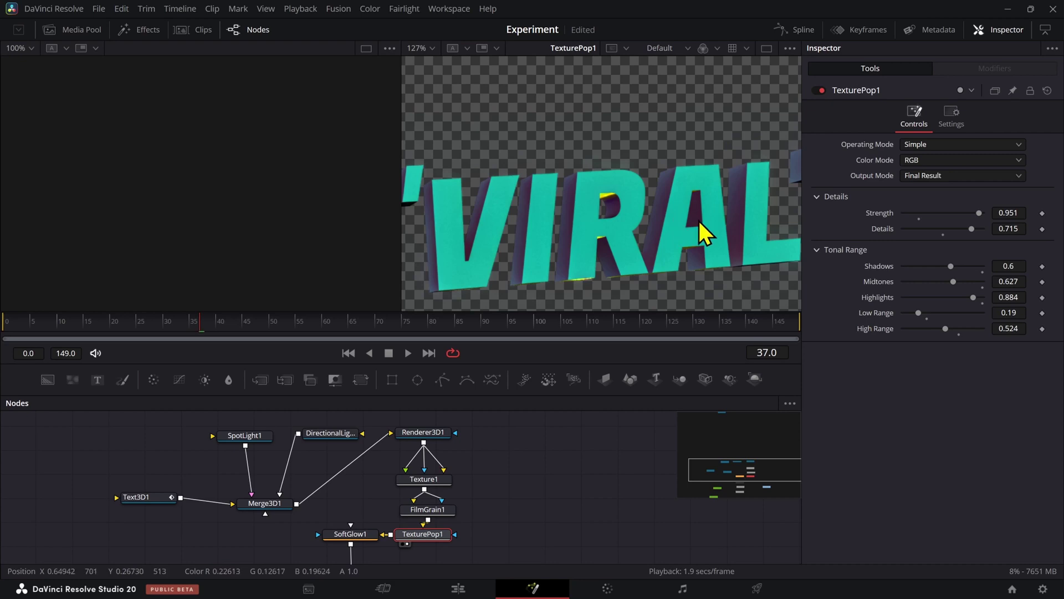
scroll(697, 222, "up", 2)
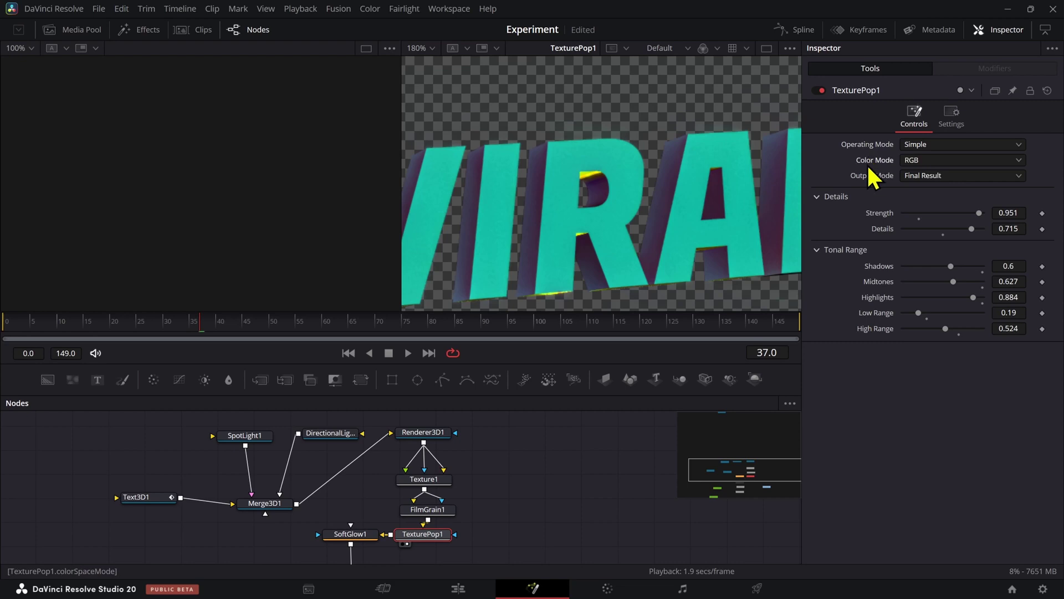
- Try the Advanced operating mode on TexturePop1 and undo it
left_click(932, 145)
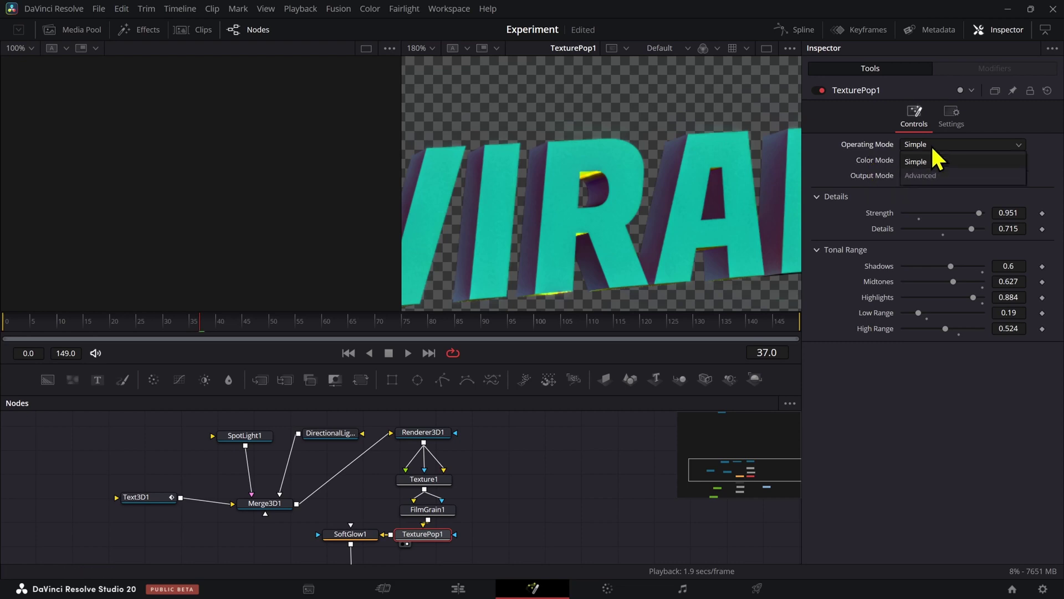
left_click(943, 175)
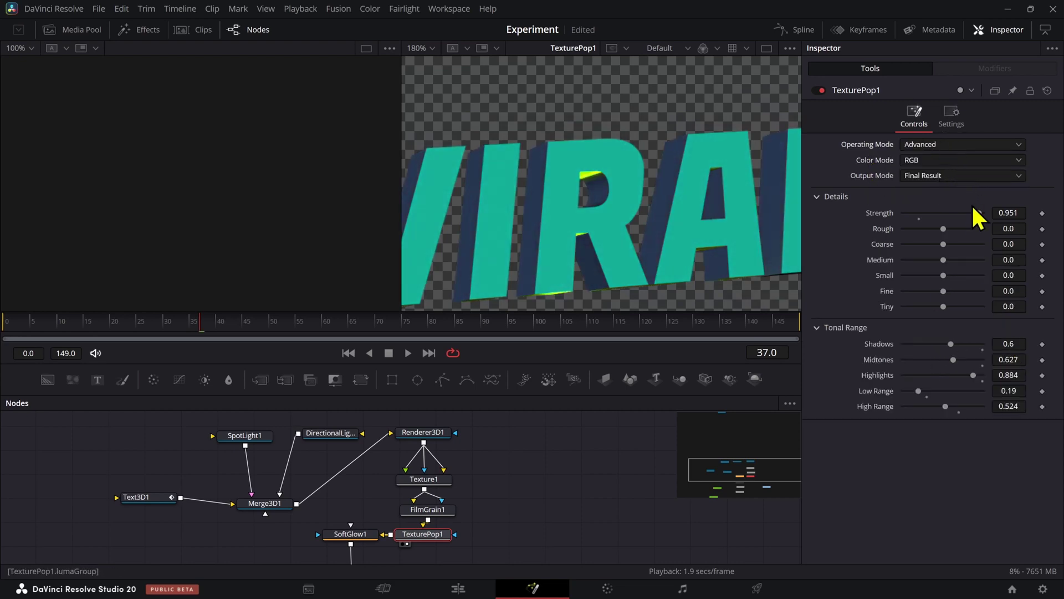
key("ctrl+z")
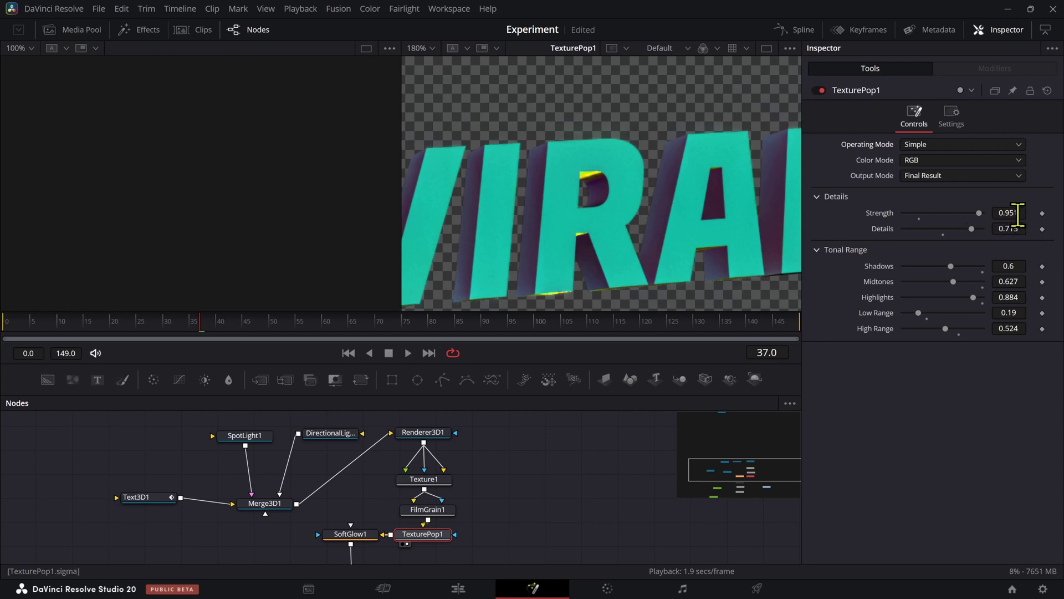
- Experiment with TexturePop1's Details amount and settle on 0.67
left_click(1003, 228)
type("0.922")
key("Return")
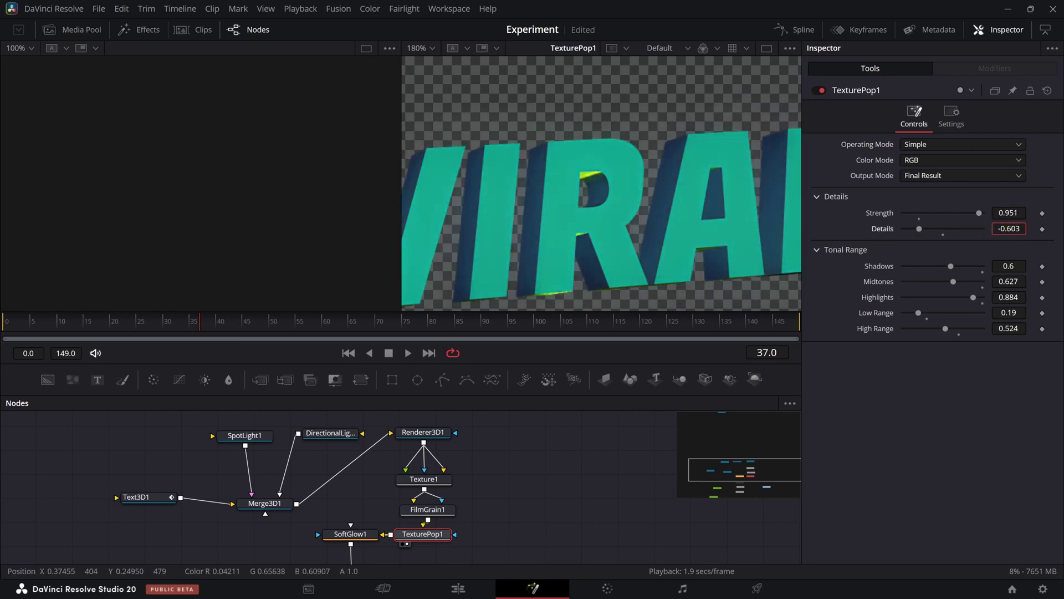
left_click_drag(1003, 229, 988, 229)
- Adjust the Shadows amount in TexturePop1's tonal range, ending at 0.676
left_click(1009, 266)
type("0.416")
key("Return")
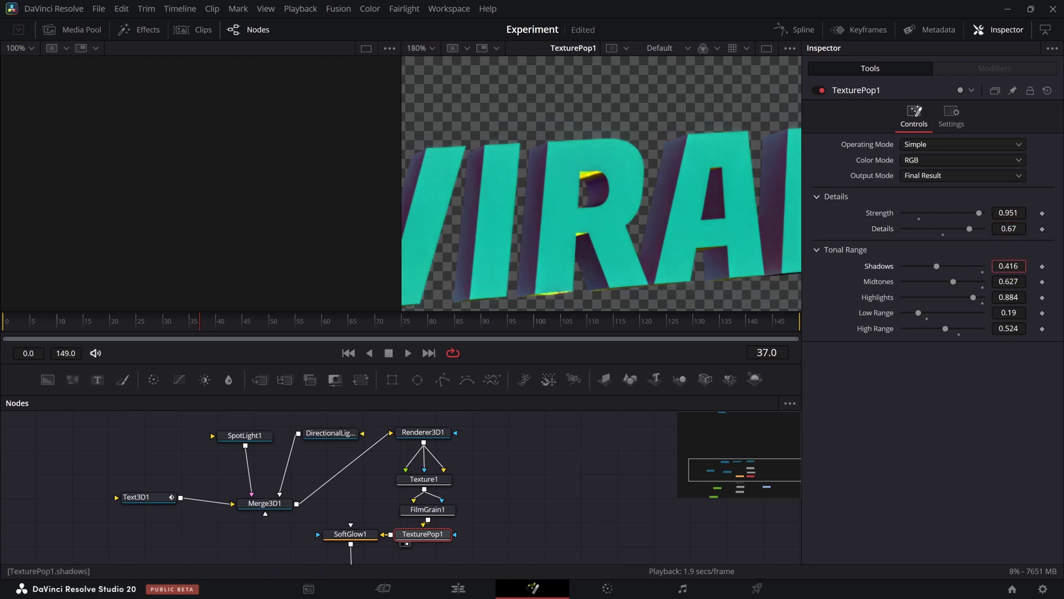
type("0.676")
key("Return")
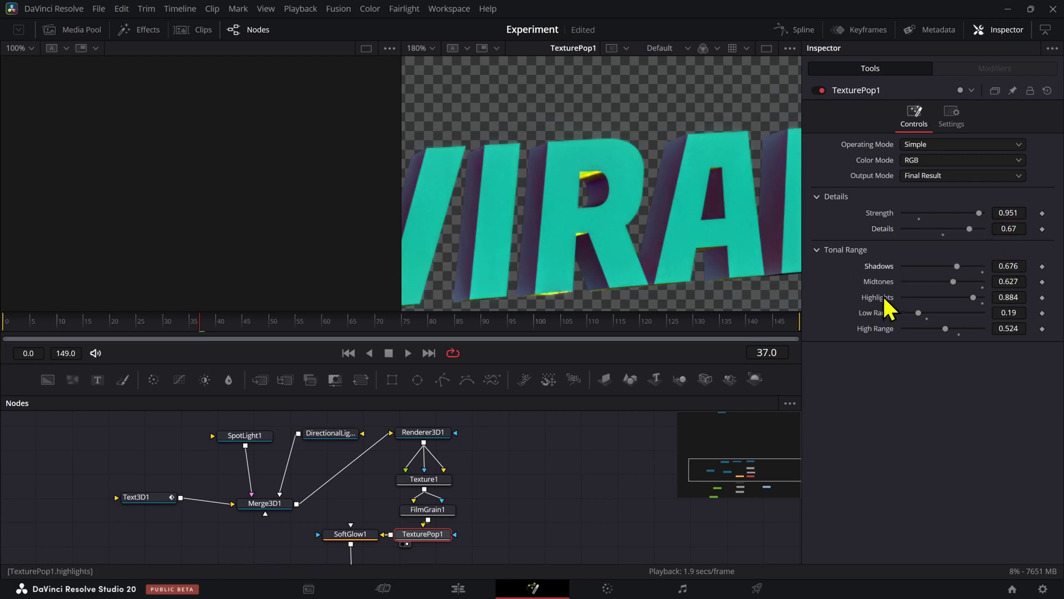
- Adjust the Midtones amount in TexturePop1's tonal range, ending at 1.0
left_click(1009, 282)
type("0.571")
key("Return")
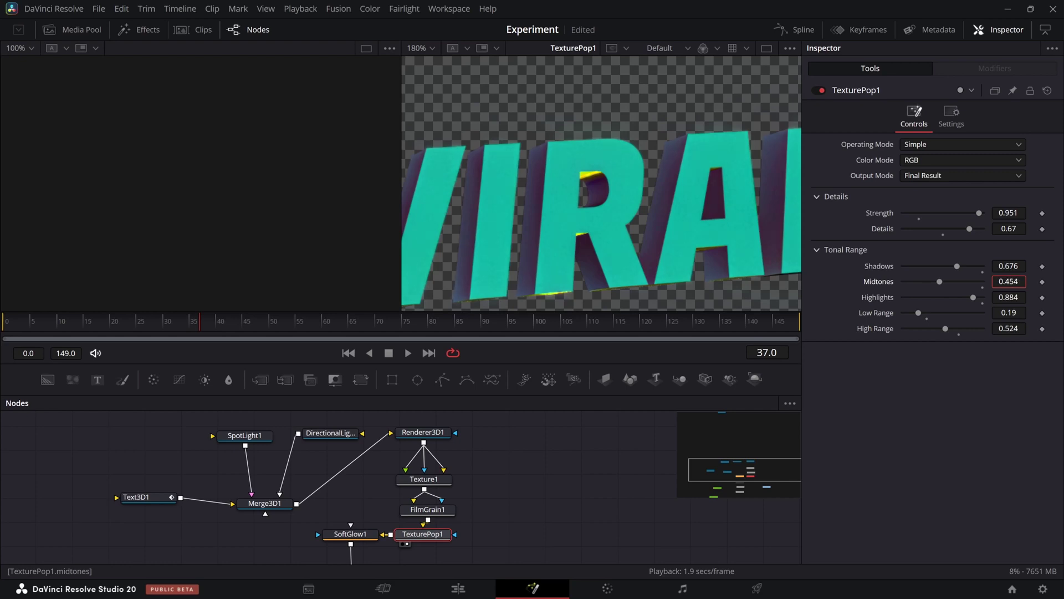
type("1")
key("Return")
left_click_drag(946, 281, 983, 282)
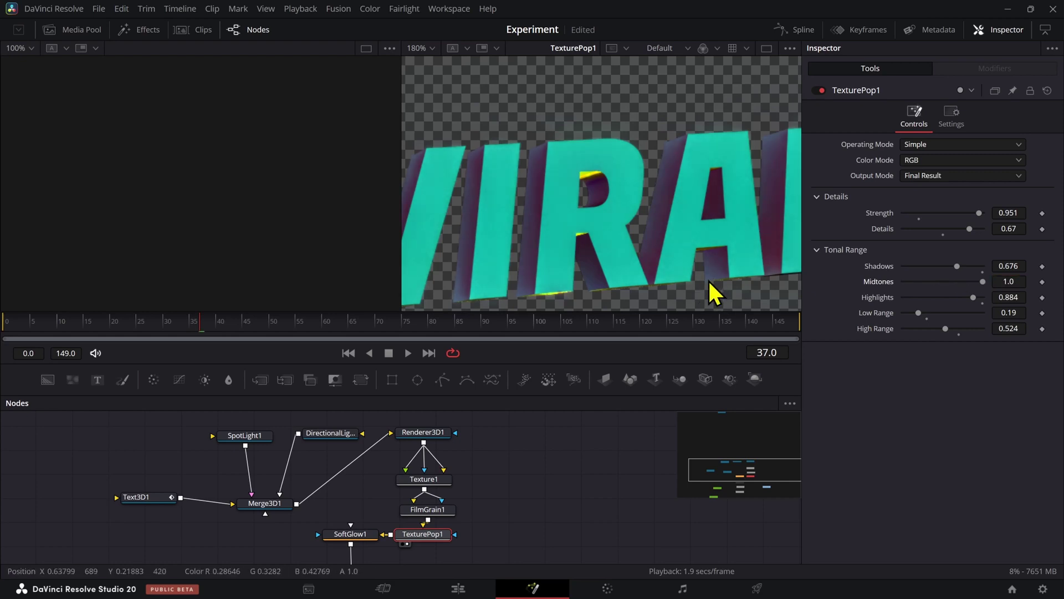
- Toggle TexturePop1's green and red process channels to compare their effect on the whole text
scroll(607, 206, "down", 3)
scroll(608, 204, "down", 4)
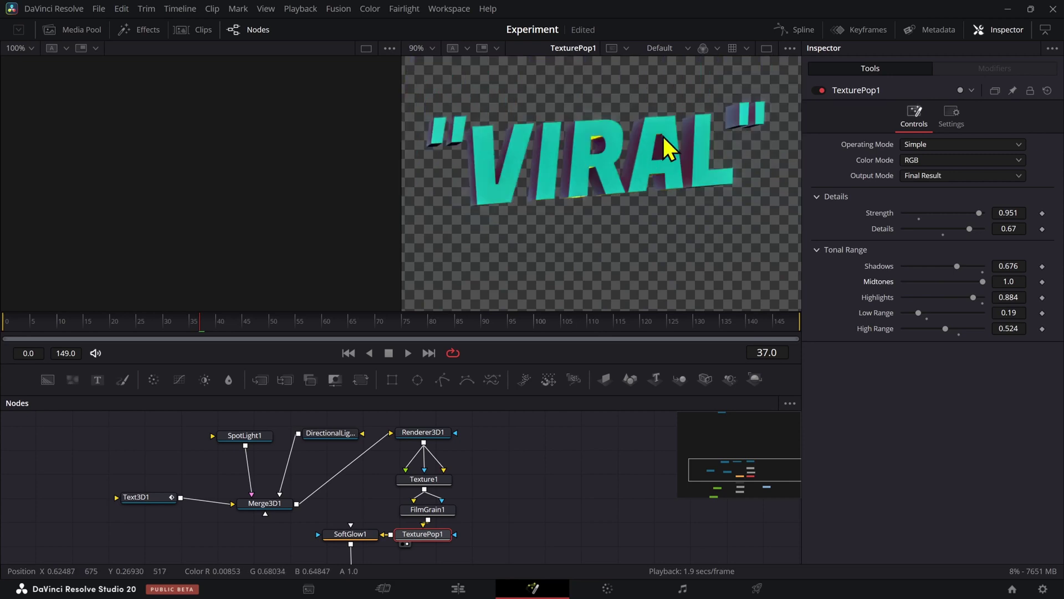
left_click(951, 115)
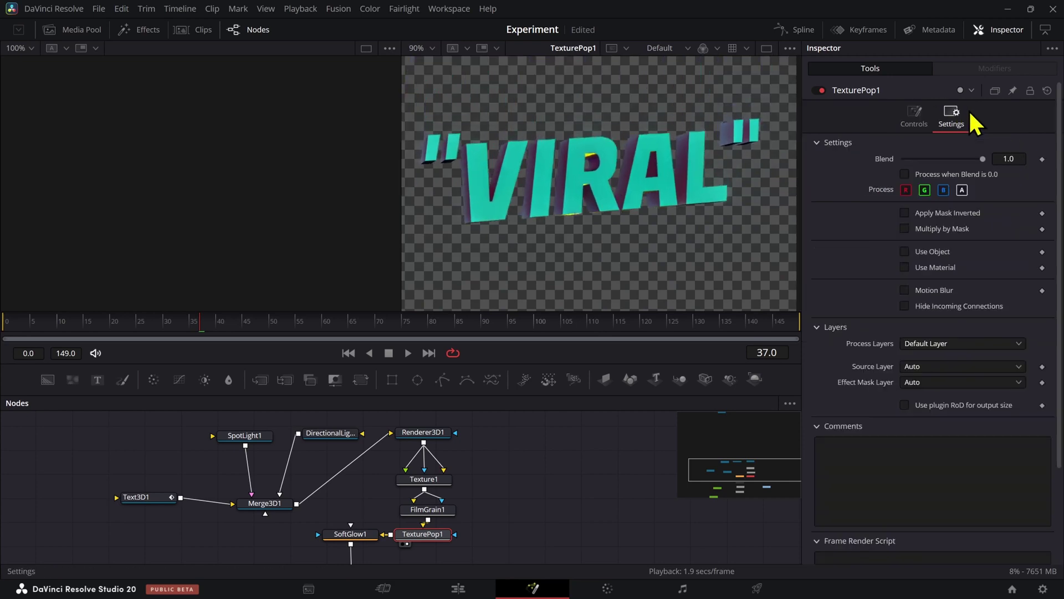
left_click(925, 190)
left_click(925, 190)
left_click(907, 190)
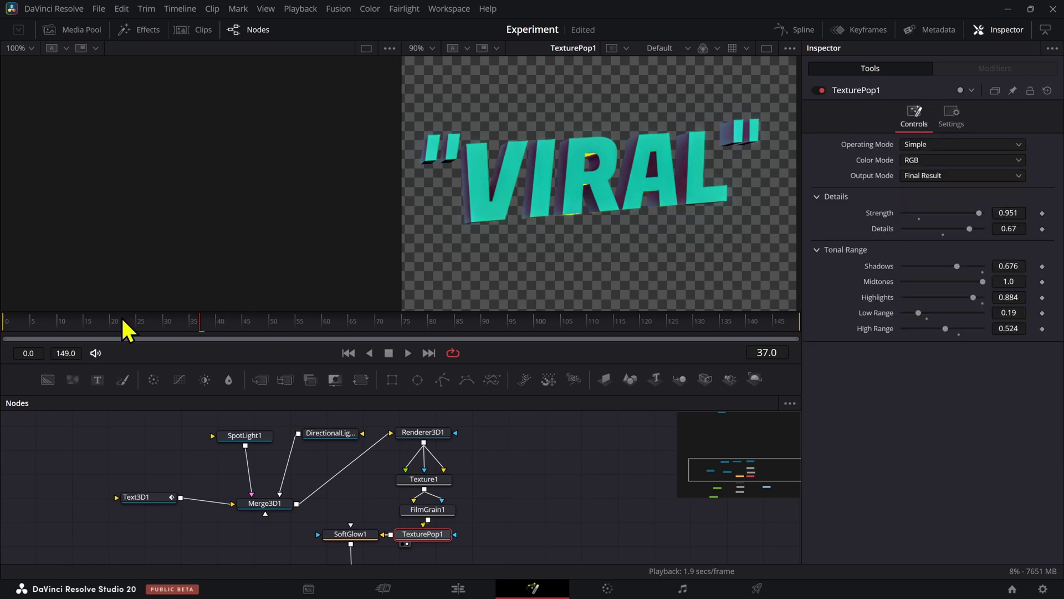
- Compare the text with TexturePop1 bypassed and active at several frames of the animation
left_click_drag(123, 322, 78, 334)
key("ctrl+p")
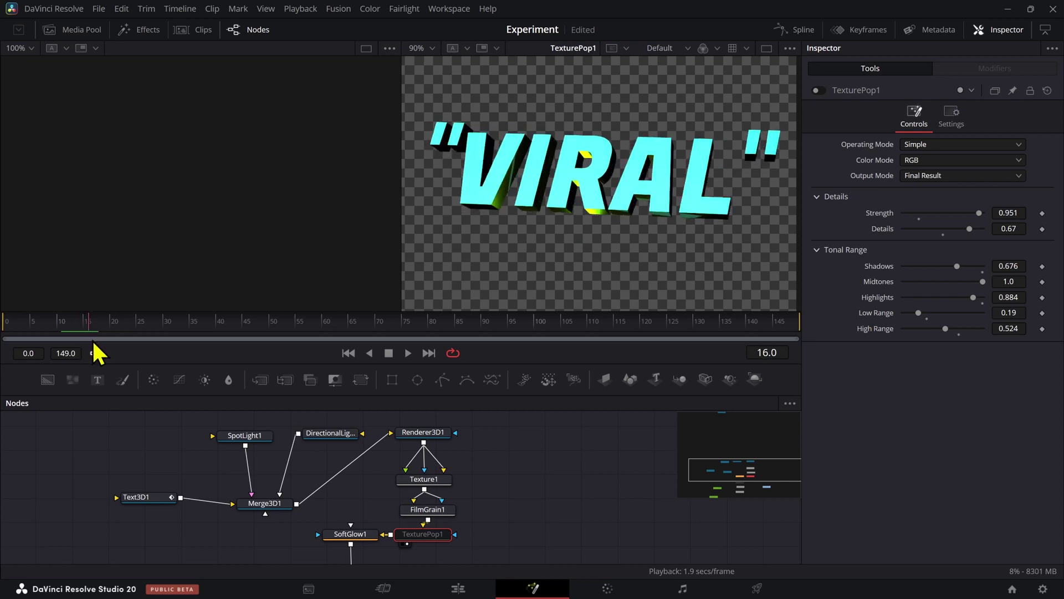
key("ctrl+p")
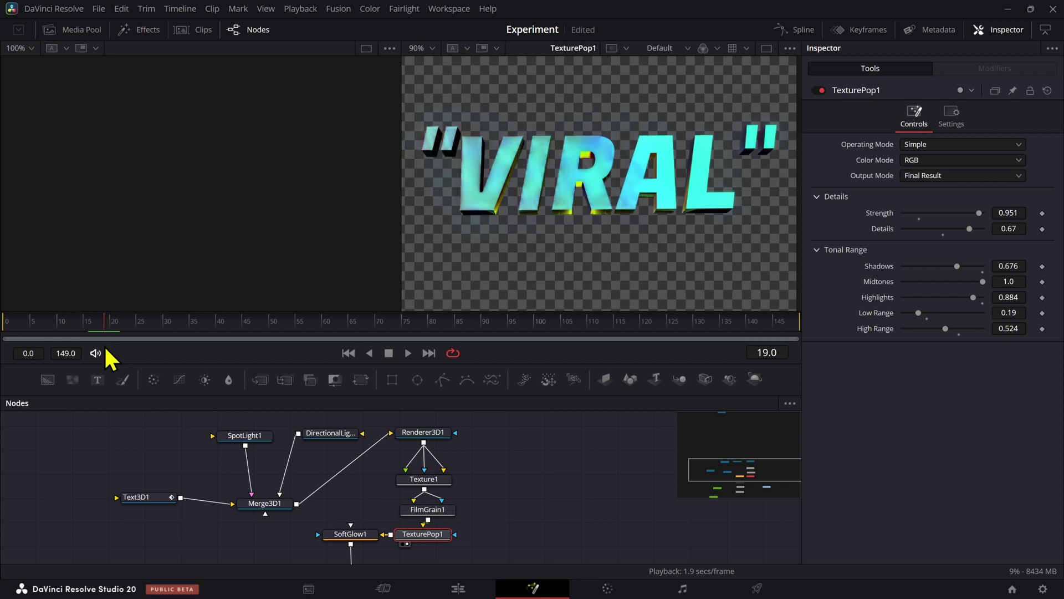
key("ctrl+p")
left_click_drag(126, 348, 216, 334)
key("ctrl+p")
- Show the SoftGlow1 result in the viewer and scrub through the first second of the animation
scroll(380, 499, "down", 3)
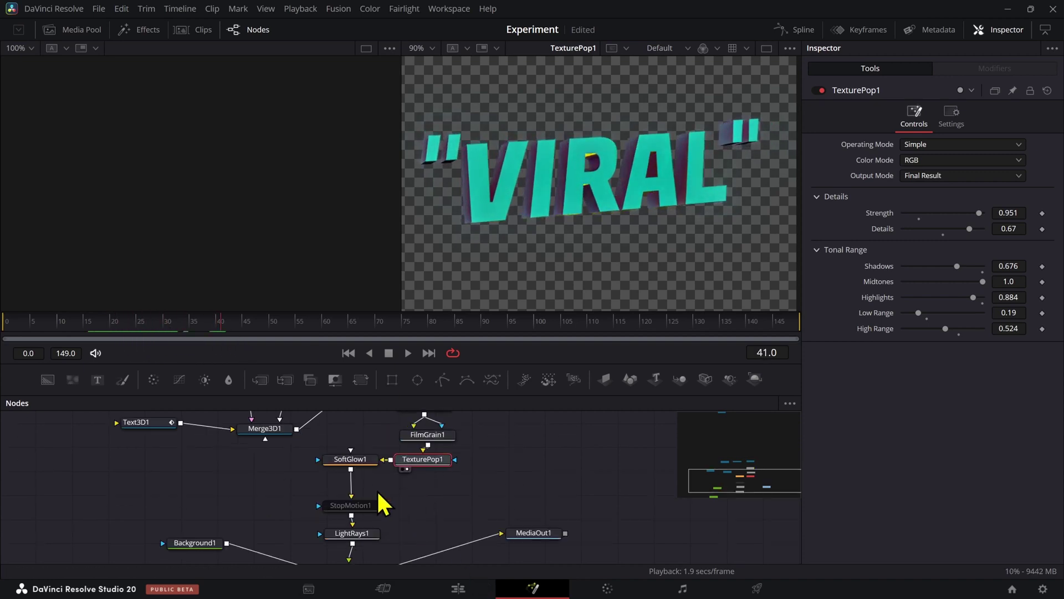
left_click_drag(357, 462, 541, 178)
mouse_move(169, 321)
left_mouse_down()
mouse_move(48, 328)
mouse_move(191, 329)
left_mouse_up()
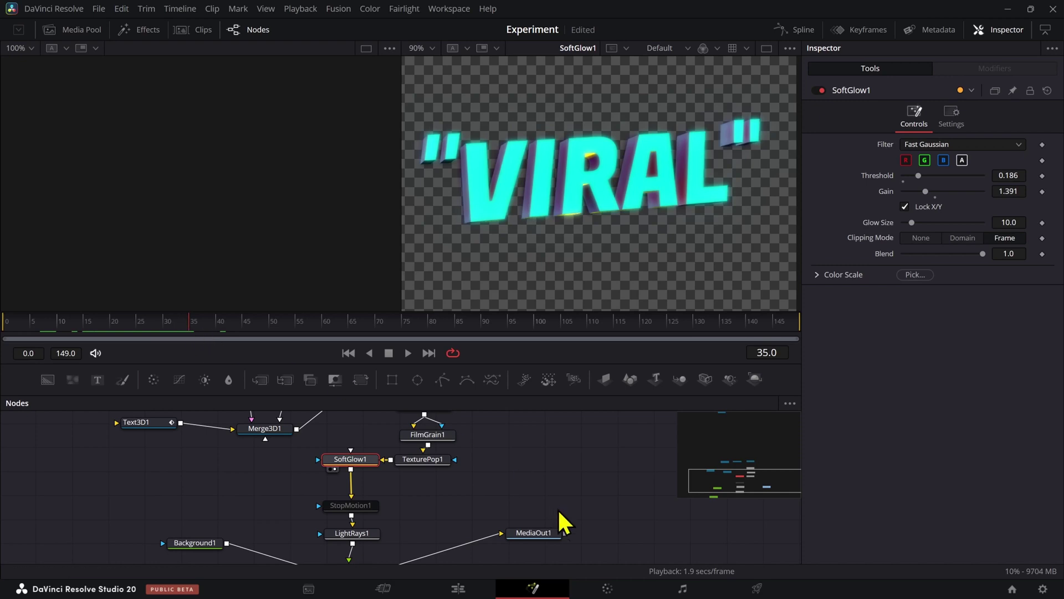
- Show LightRays1's output in the viewer and inspect the rays across the whole frame at earlier frames
left_click(363, 533)
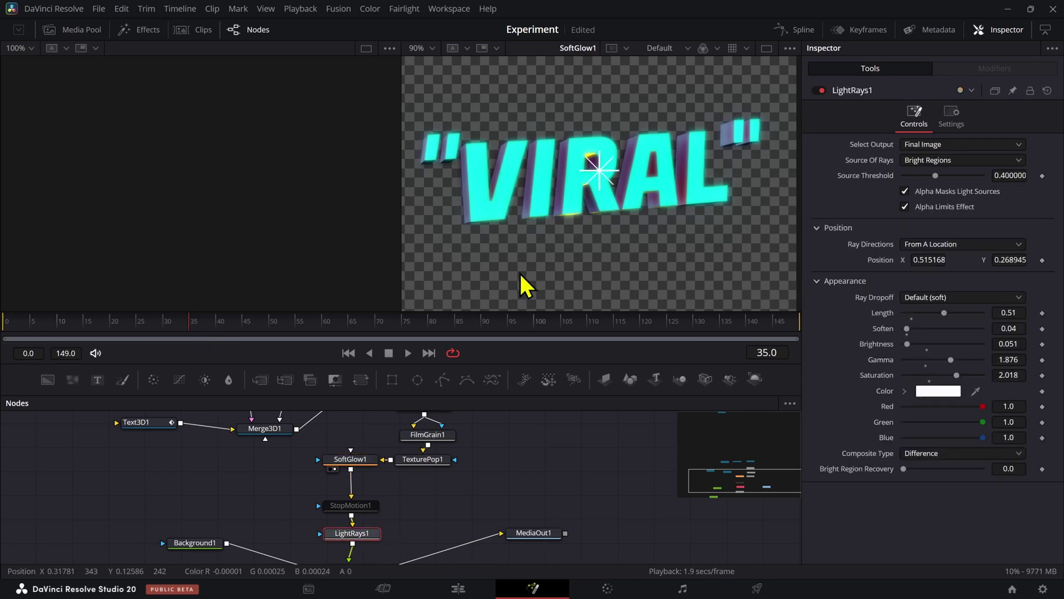
scroll(581, 212, "down", 3)
key("2")
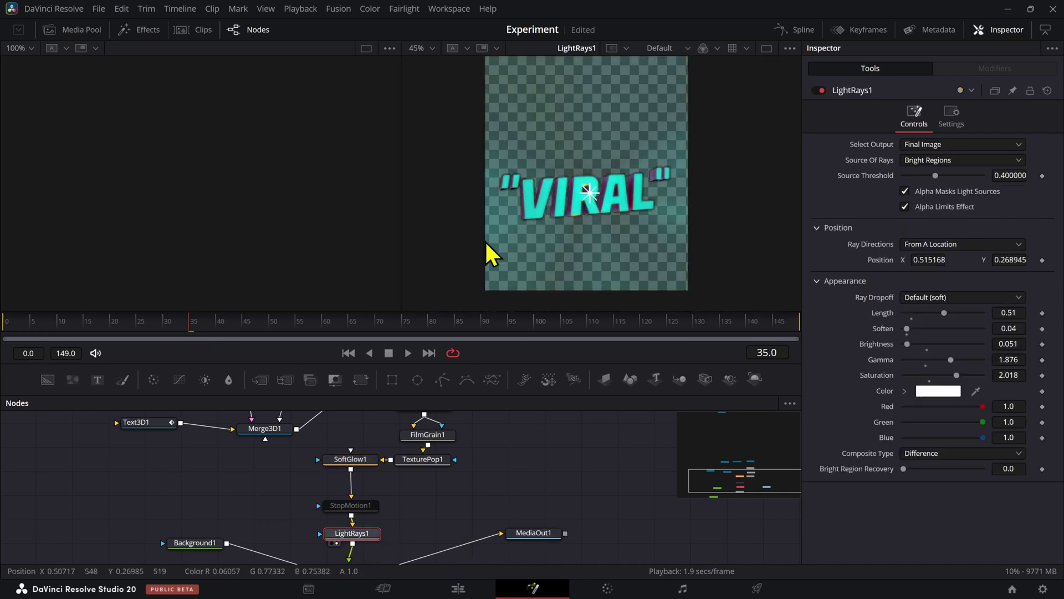
left_click_drag(150, 333, 111, 335)
- Check the Background1 settings, then view the Merge1 composite and scrub around frame 23
scroll(217, 517, "down", 1)
left_click(195, 505)
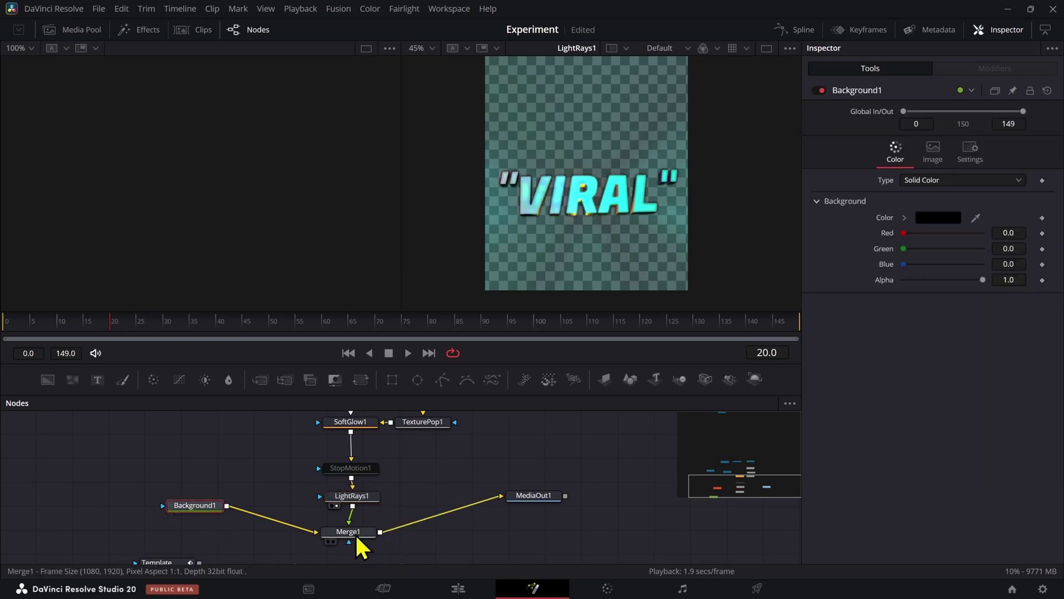
left_click(354, 533)
key("2")
scroll(577, 208, "up", 2)
left_click_drag(97, 330, 125, 330)
- Try different SoftGlow1 Gain values up to 1.753 while inspecting the letters close up
left_click(355, 422)
scroll(355, 422, "up", 1)
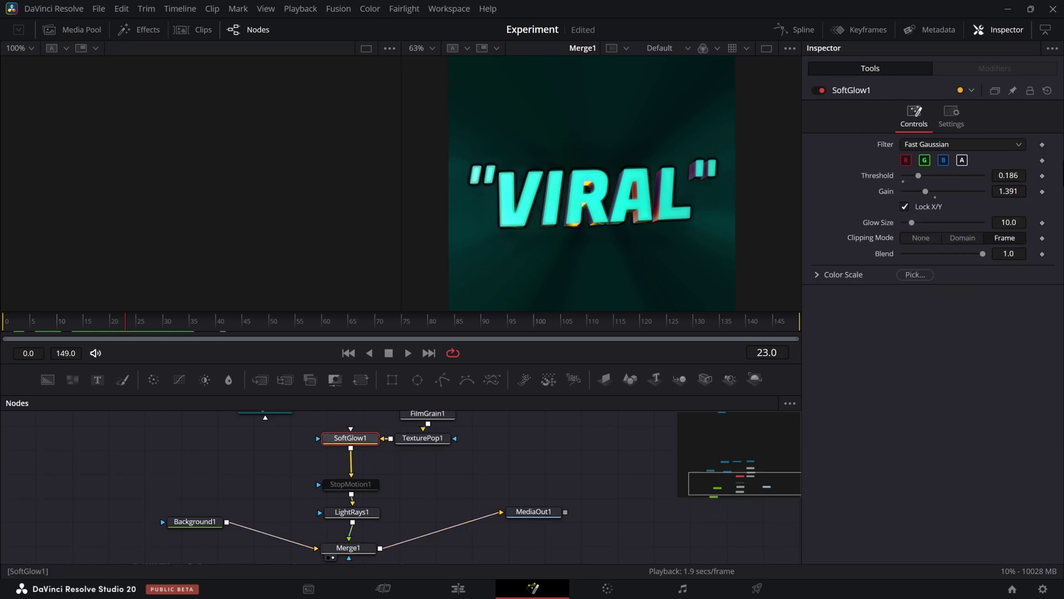
mouse_move(925, 191)
left_mouse_down()
mouse_move(910, 192)
mouse_move(932, 191)
mouse_move(923, 192)
left_mouse_up()
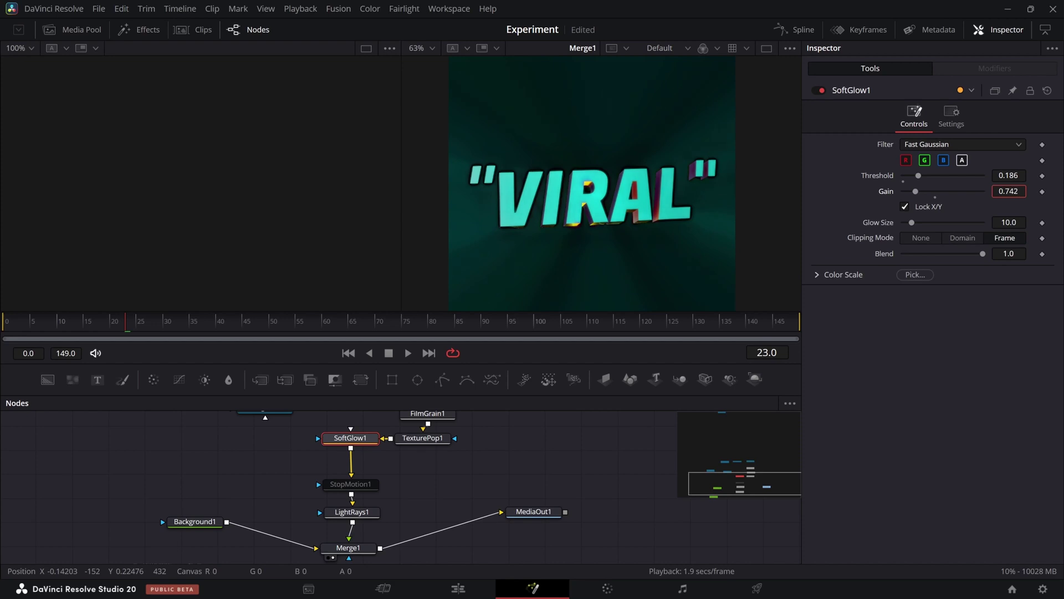
scroll(554, 214, "up", 6)
left_click_drag(1009, 189, 1026, 190)
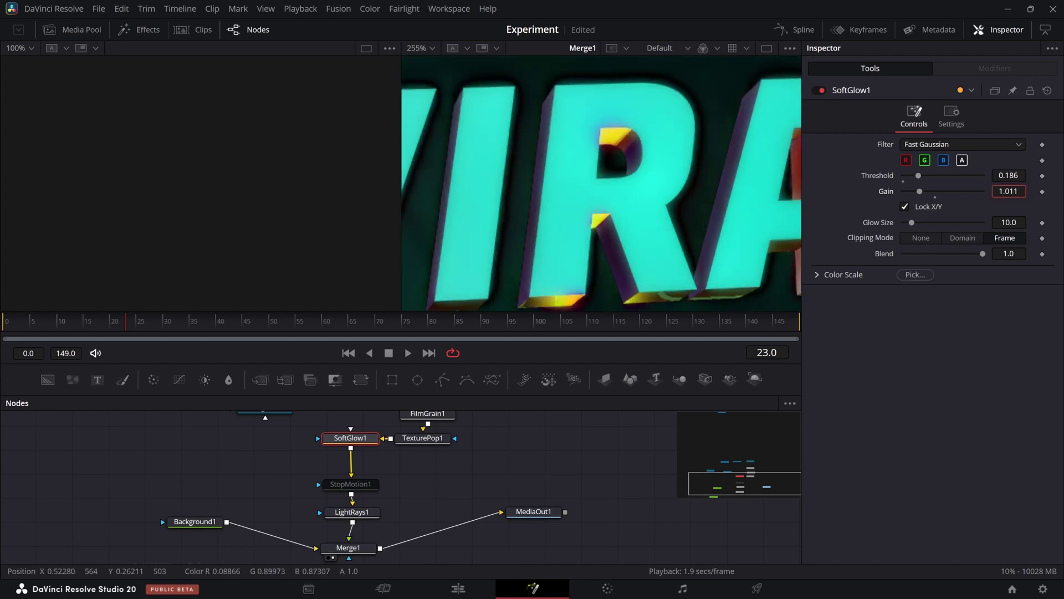
left_click_drag(919, 191, 932, 191)
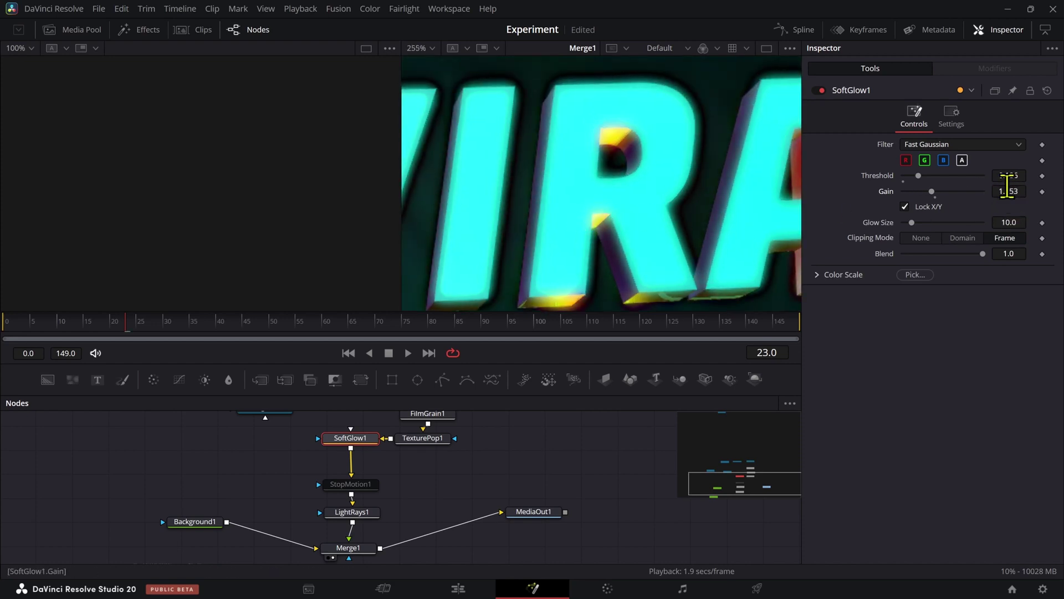
- Try a SoftGlow1 Threshold of 1.0 and check the glow on the whole title at other frames
mouse_move(1009, 176)
left_mouse_down()
mouse_move(1062, 175)
mouse_move(1010, 174)
left_mouse_up()
scroll(604, 198, "down", 3)
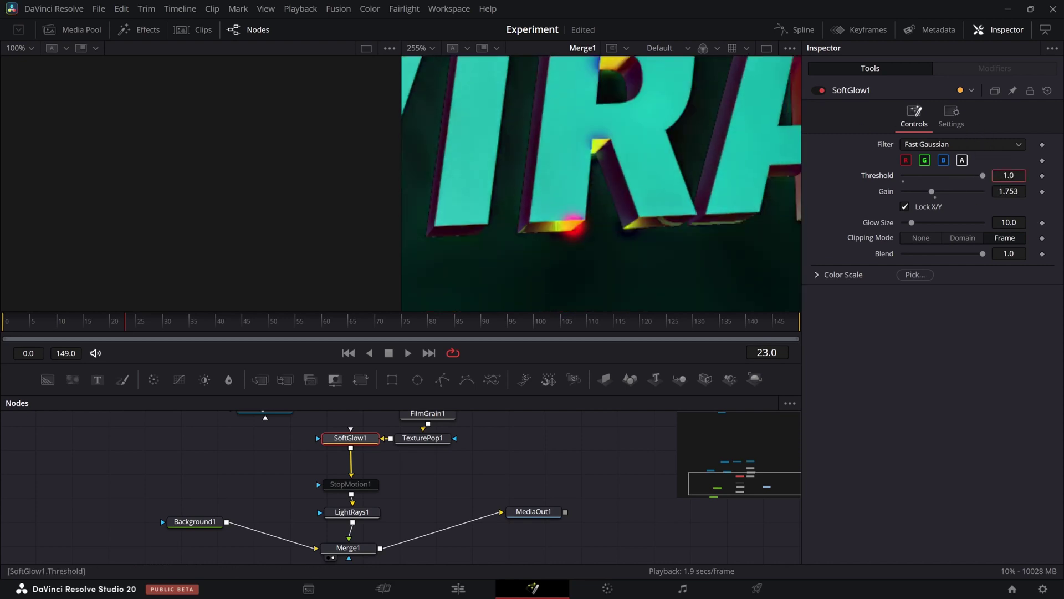
scroll(616, 160, "down", 6)
left_click_drag(620, 159, 600, 182)
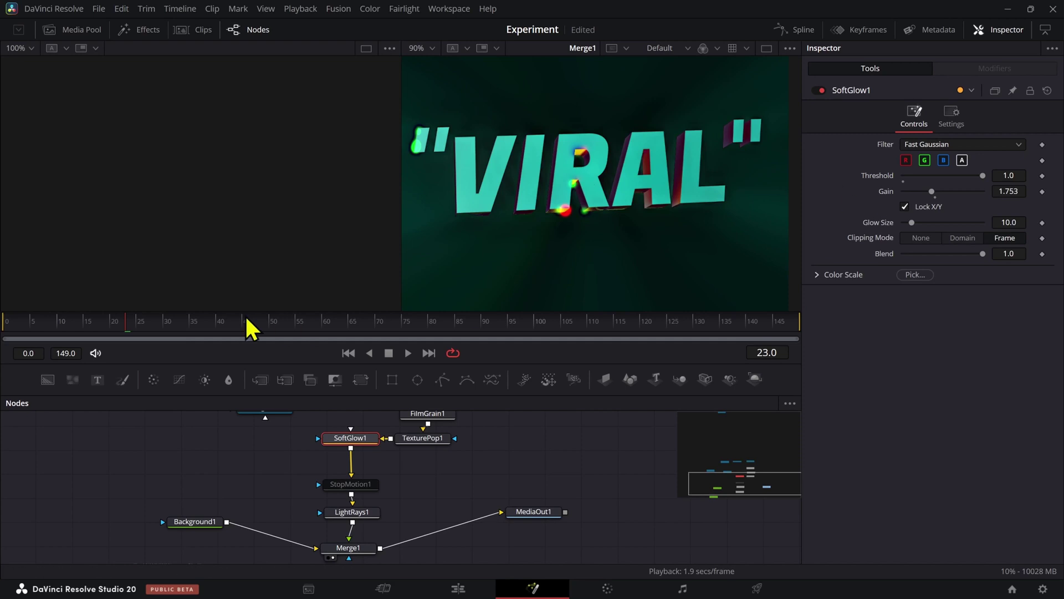
mouse_move(119, 330)
left_mouse_down()
mouse_move(69, 335)
mouse_move(111, 322)
left_mouse_up()
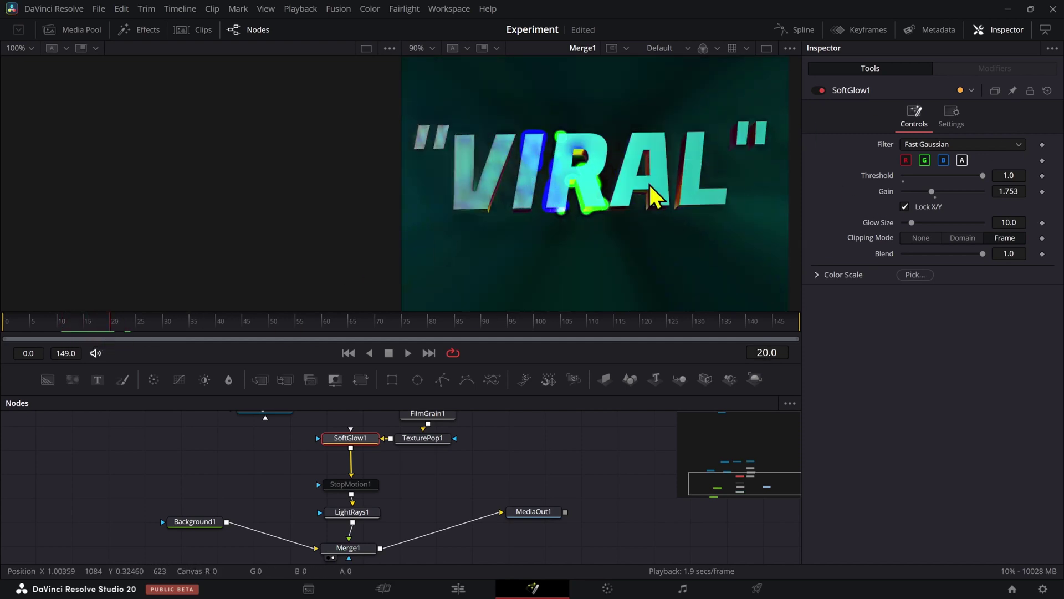
- Set SoftGlow1's Threshold to 0.2 and lower its Gain to 1.041
left_click(912, 180)
left_click(912, 179)
left_click(912, 179)
left_click(912, 179)
left_click(912, 179)
left_click(912, 179)
left_click(912, 179)
left_click(912, 180)
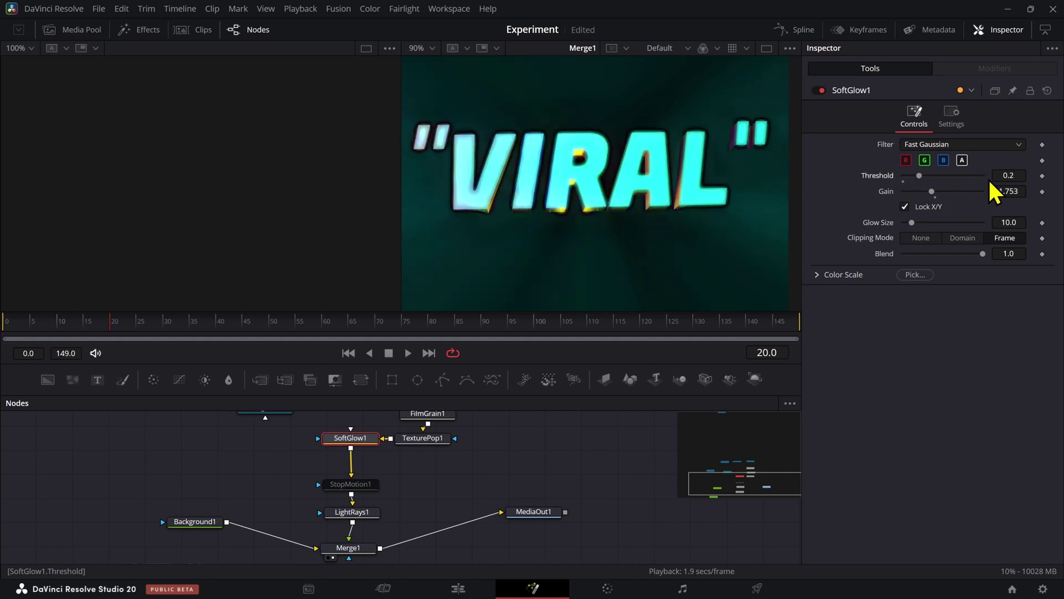
left_click_drag(930, 192, 919, 191)
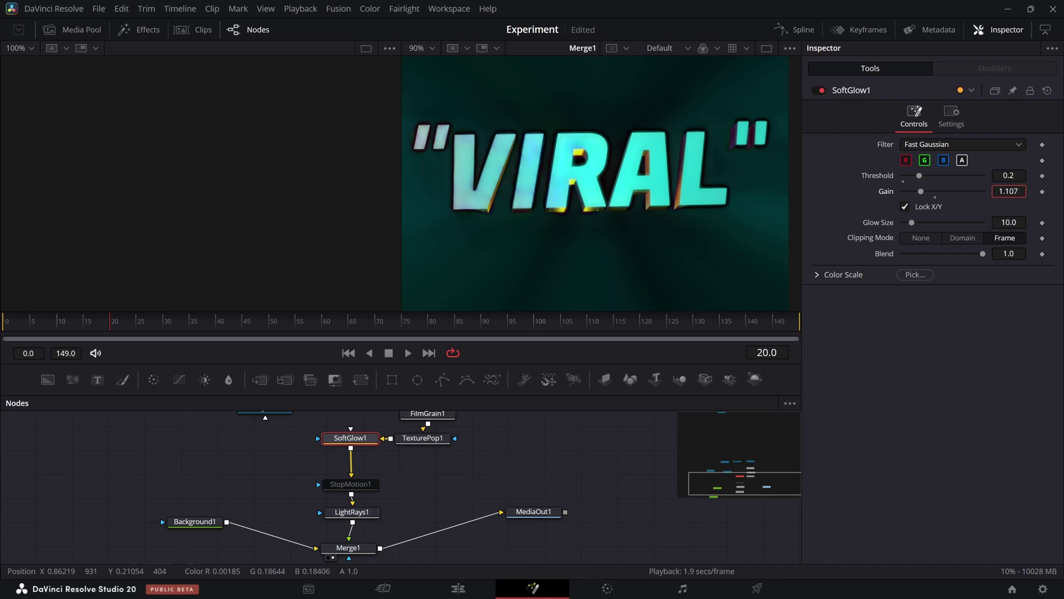
left_click_drag(1007, 189, 995, 187)
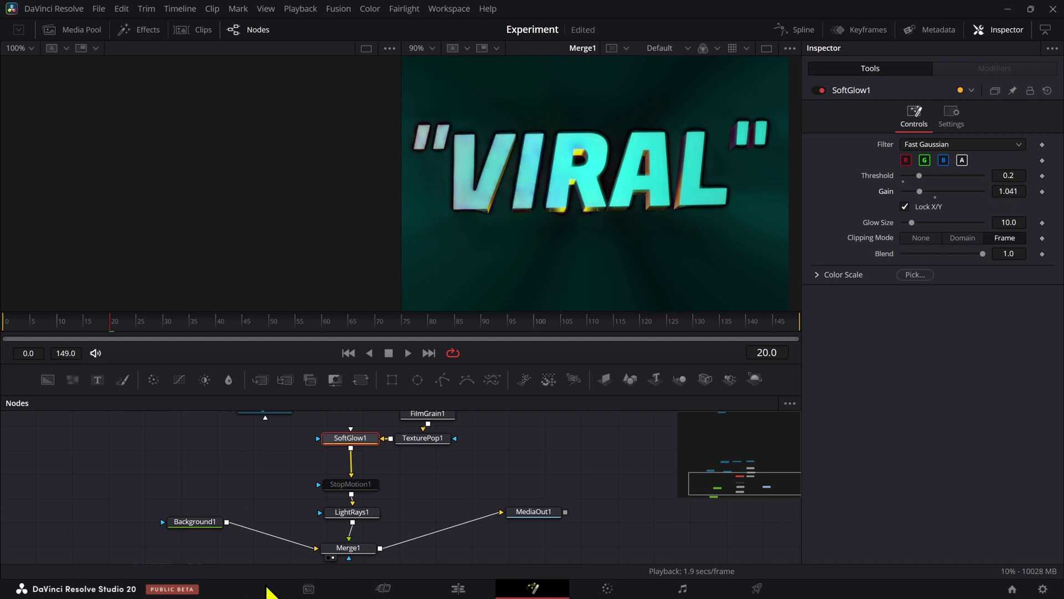
- Move SoftGlow1 in the node chain to between LightRays1 and Merge1, respace LightRays1, and scrub the result
left_click_drag(356, 516, 355, 512)
left_click_drag(353, 488, 352, 476)
left_click_drag(356, 443, 351, 533)
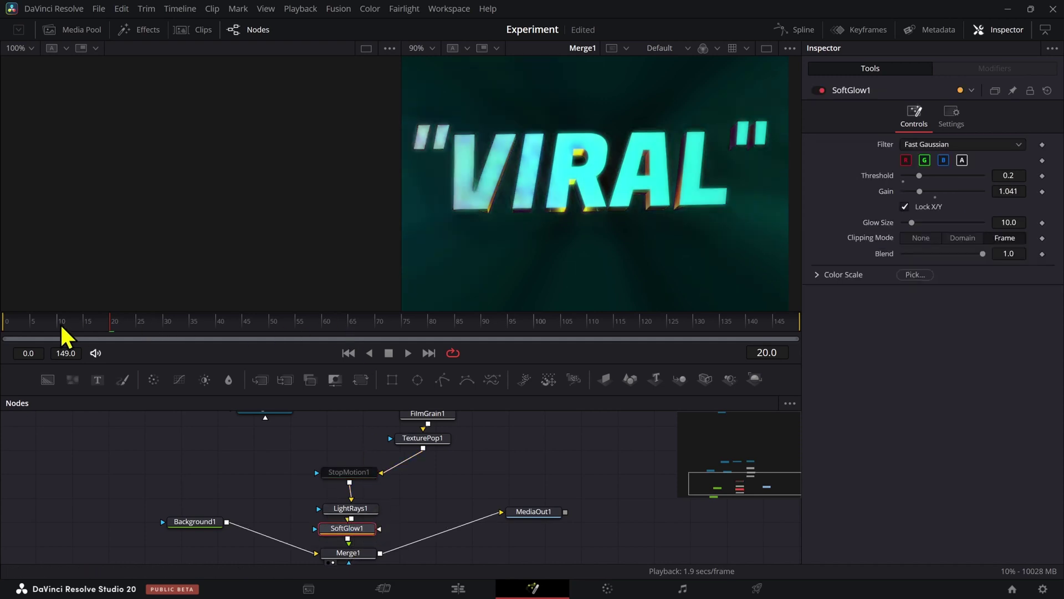
left_click_drag(60, 323, 132, 327)
left_click_drag(365, 509, 363, 498)
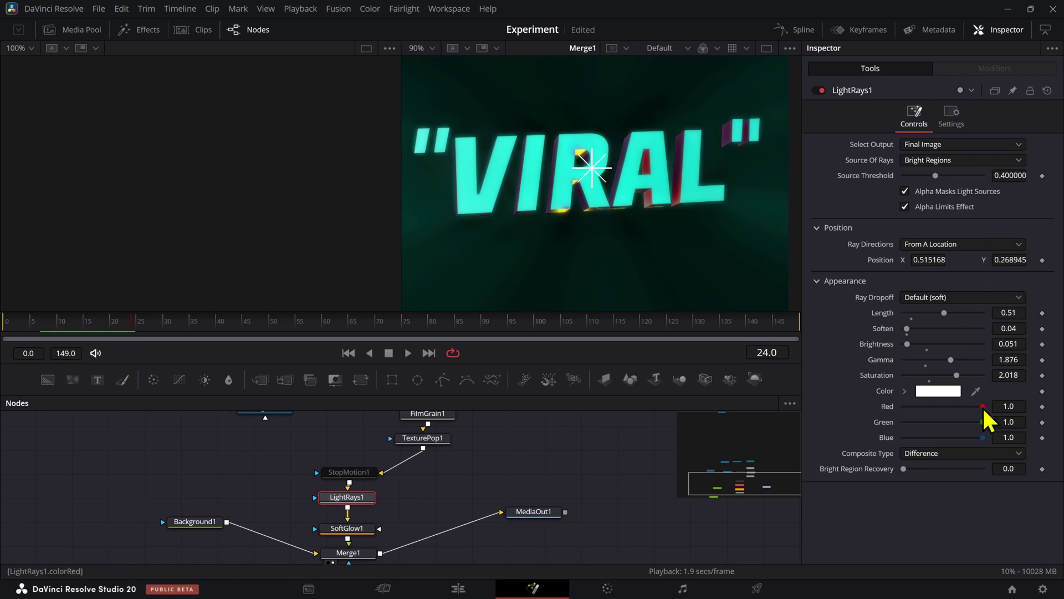
- Reposition LightRays1's ray source to X 0.494687, Y 0.258576 and scrub to preview the rays
left_click(905, 207)
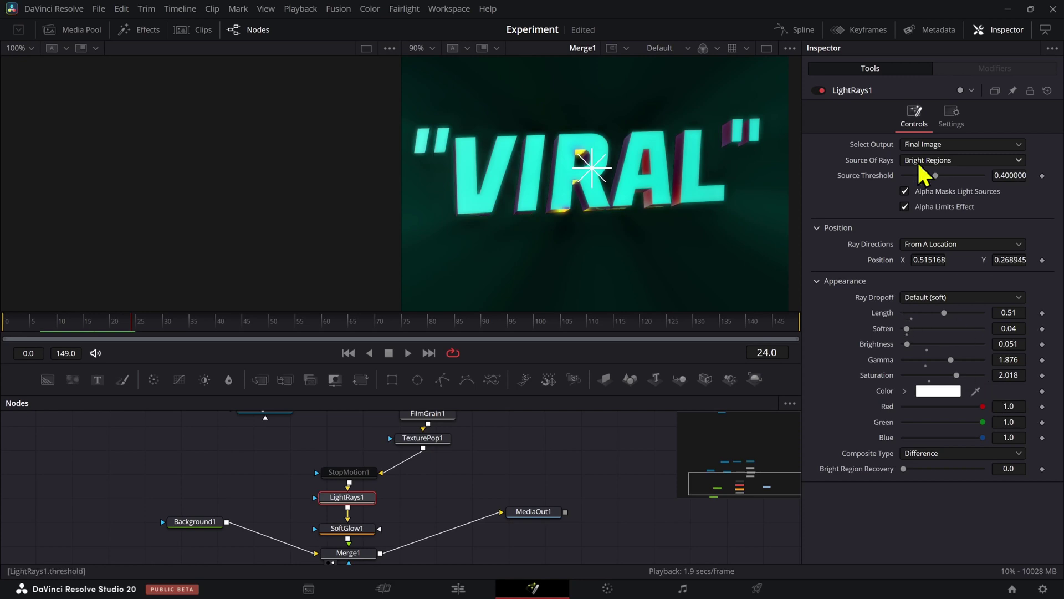
scroll(635, 205, "down", 3)
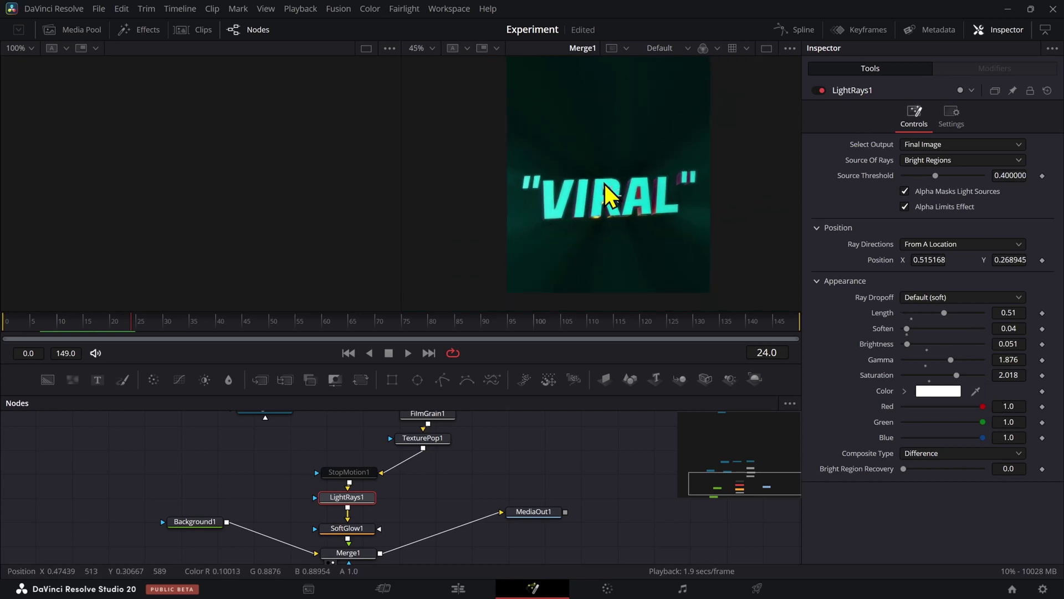
left_click_drag(61, 320, 108, 332)
mouse_move(607, 221)
left_mouse_down()
mouse_move(598, 257)
mouse_move(621, 120)
mouse_move(641, 221)
mouse_move(599, 195)
mouse_move(594, 243)
mouse_move(539, 161)
mouse_move(613, 254)
mouse_move(628, 143)
mouse_move(610, 235)
mouse_move(616, 192)
mouse_move(608, 226)
left_mouse_up()
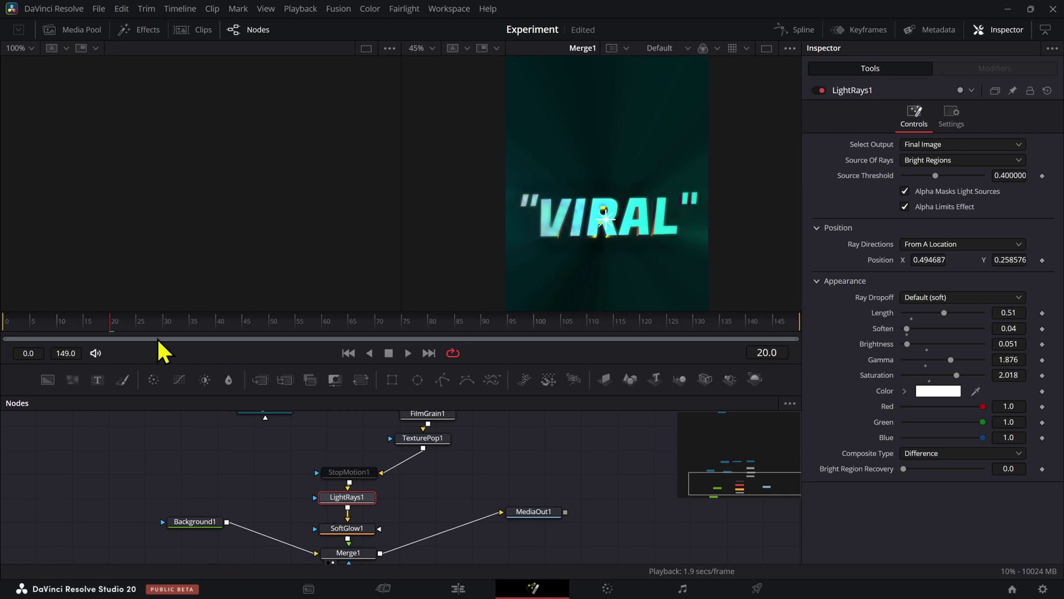
left_click_drag(81, 325, 157, 333)
- View the MediaOut1 output and make Background1 transparent by setting its Alpha to 0
left_click(525, 516)
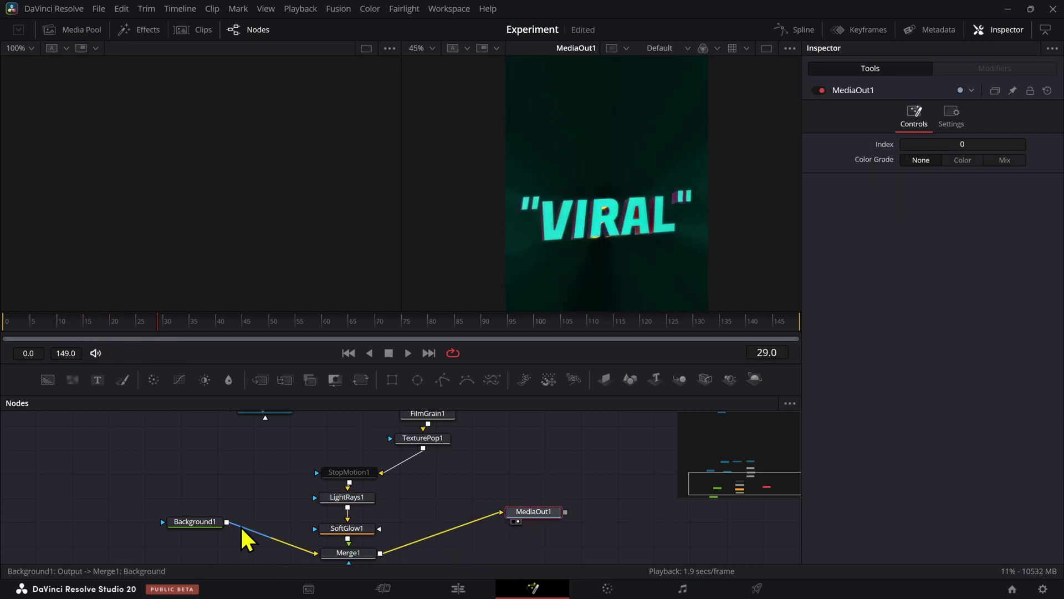
left_click(205, 523)
double_click(1012, 282)
type("0")
key("Return")
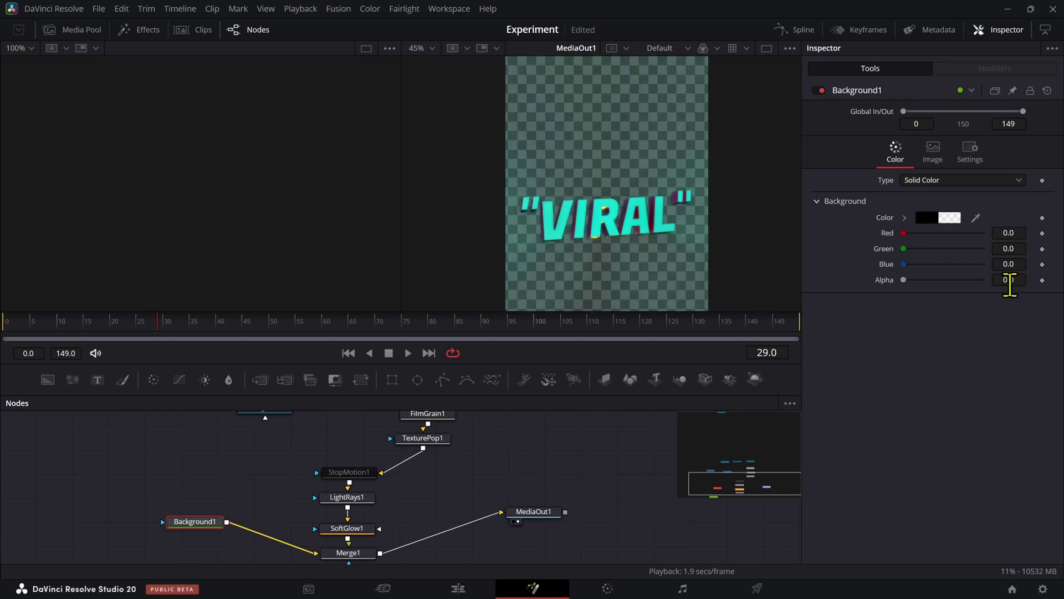
- Enable Motion Blur on Renderer3D1 with Quality 4 and inspect the blurred text close up at frame 11
scroll(464, 485, "up", 2)
scroll(440, 451, "up", 2)
left_click(445, 486)
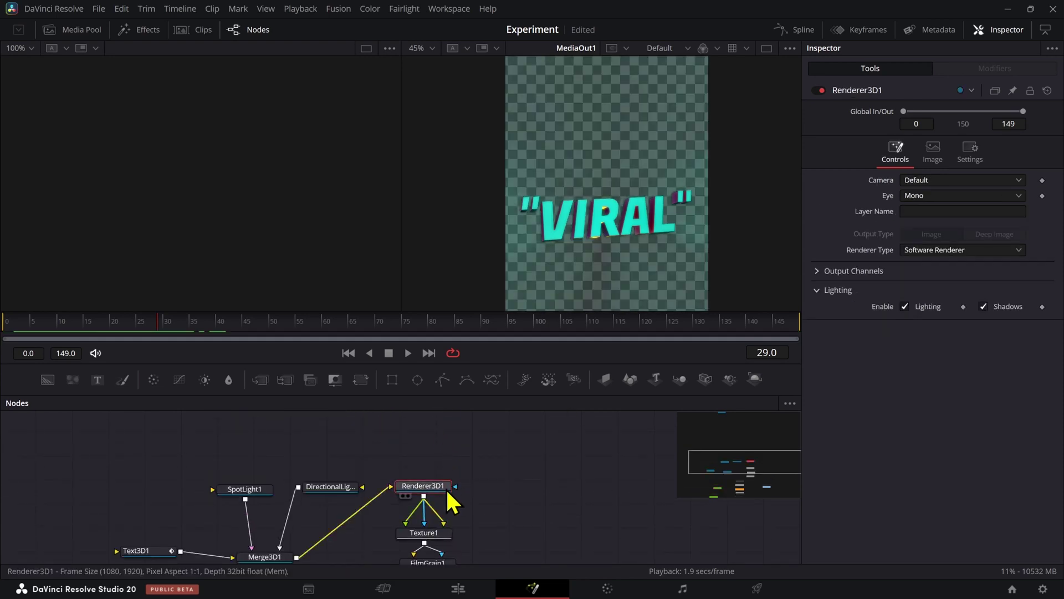
scroll(617, 444, "down", 6)
left_click(361, 483)
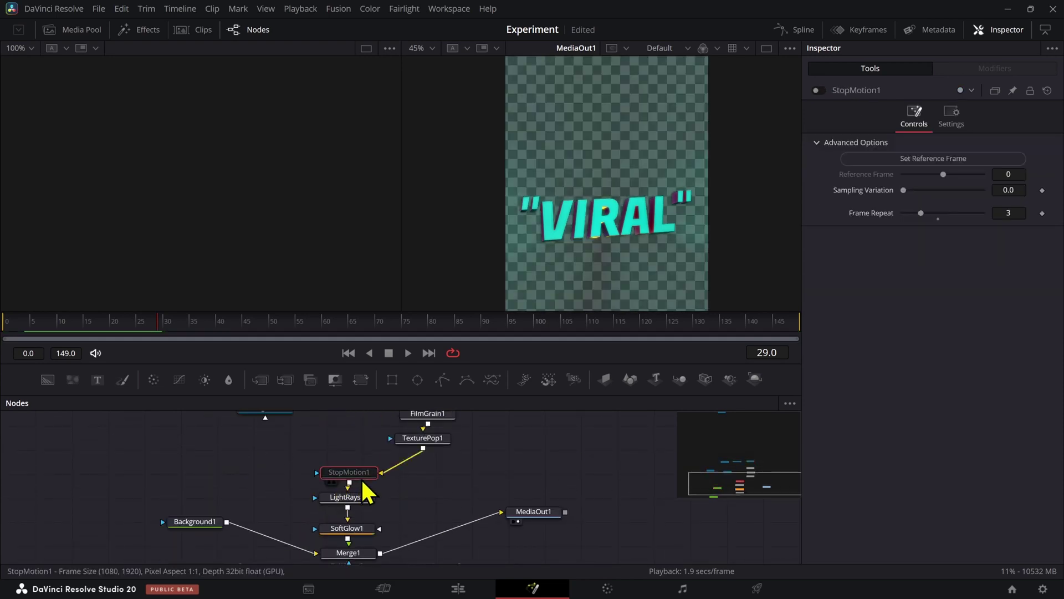
scroll(474, 471, "up", 3)
left_click(437, 452)
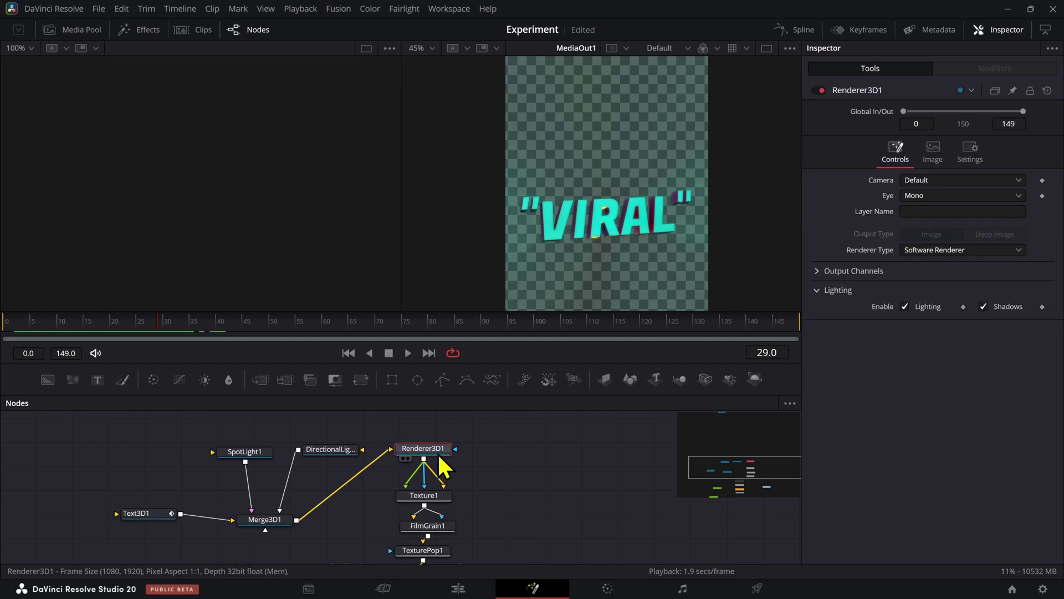
left_click(970, 149)
left_click(928, 232)
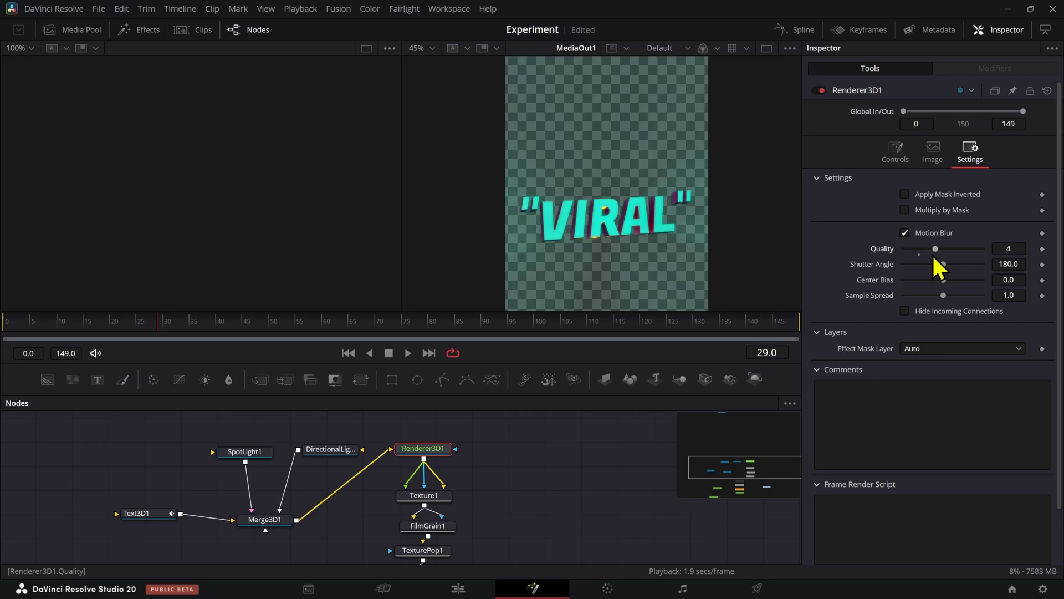
left_click_drag(95, 324, 65, 327)
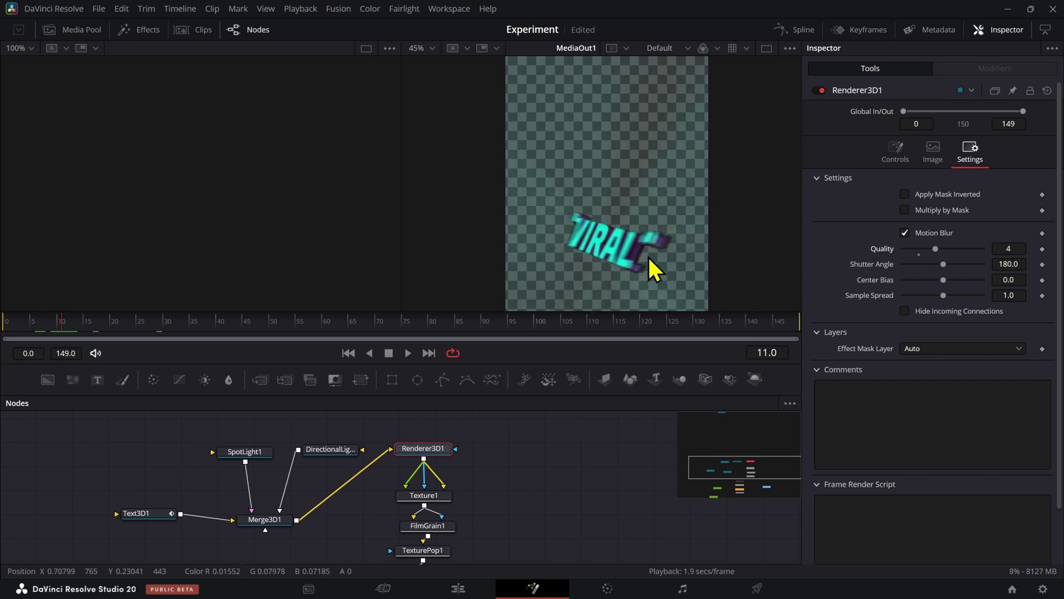
scroll(650, 261, "up", 2)
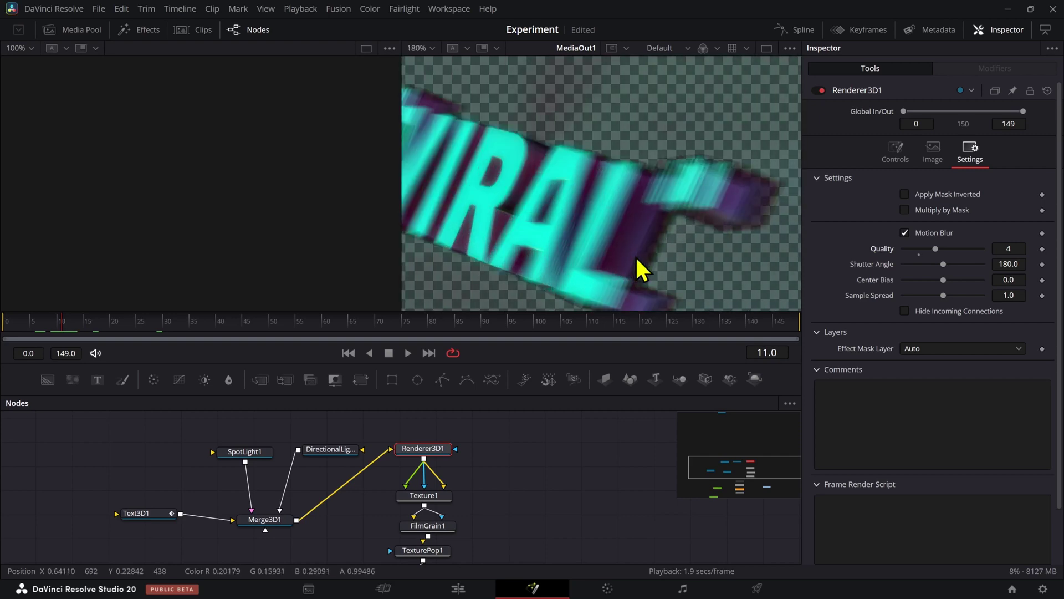
- Return to the Edit page and play the title over the footage from the start of the Text+ clip
left_click(460, 587)
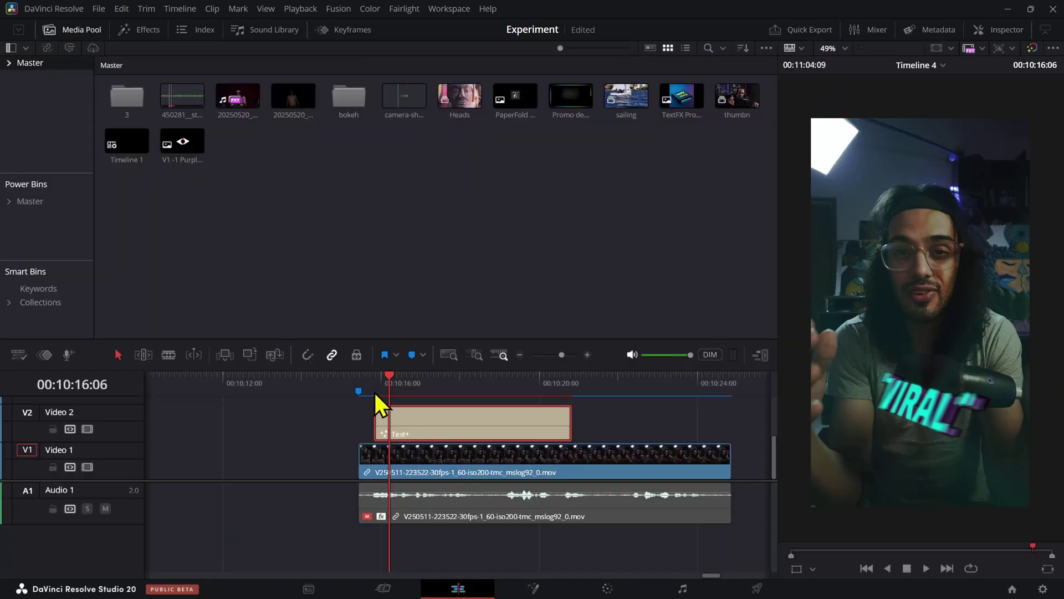
left_click(375, 392)
key("space")
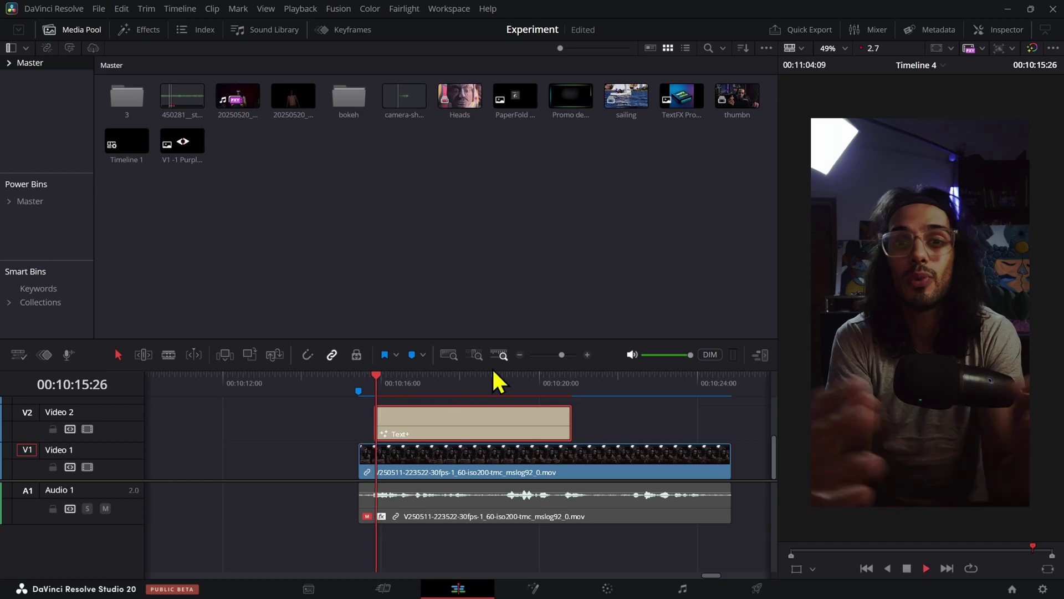
left_click_drag(491, 383, 397, 391)
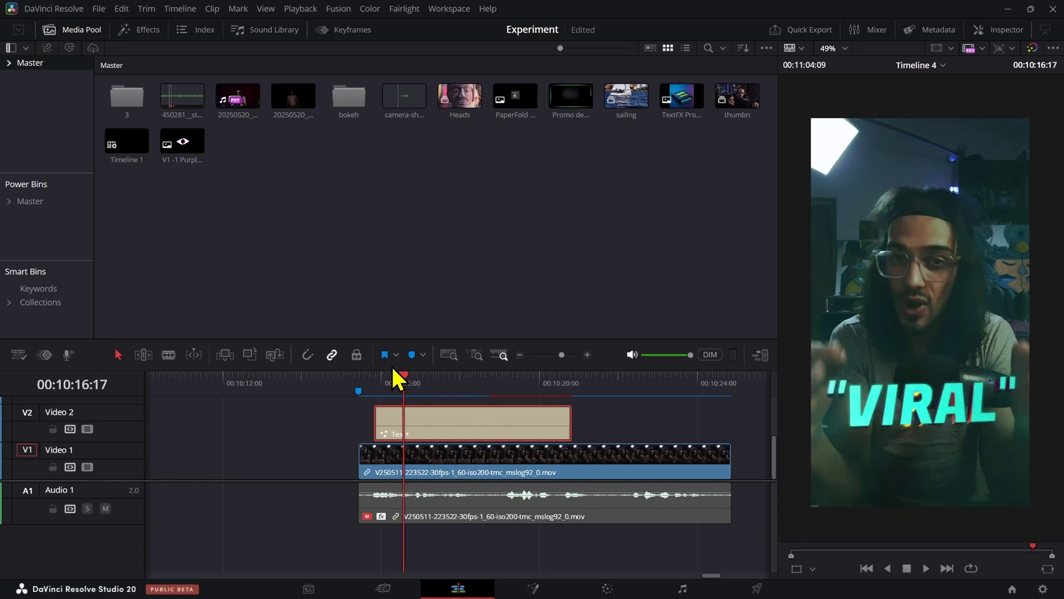
- Scrub the title's entrance on Timeline 4 at different preview zooms, stopping at 00:10:16:17
left_click_drag(385, 375, 397, 379)
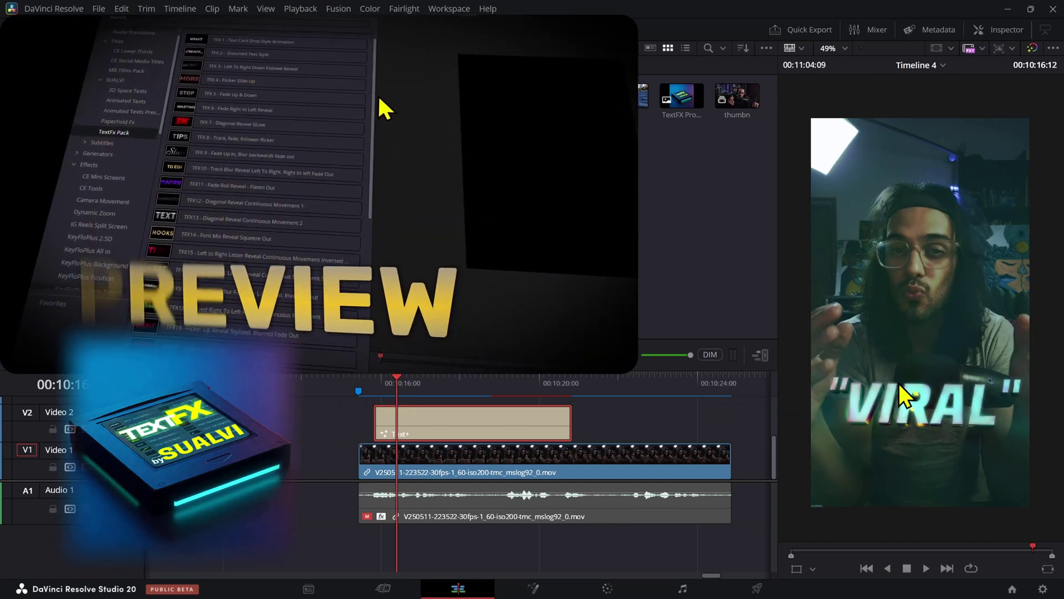
scroll(891, 430, "up", 1)
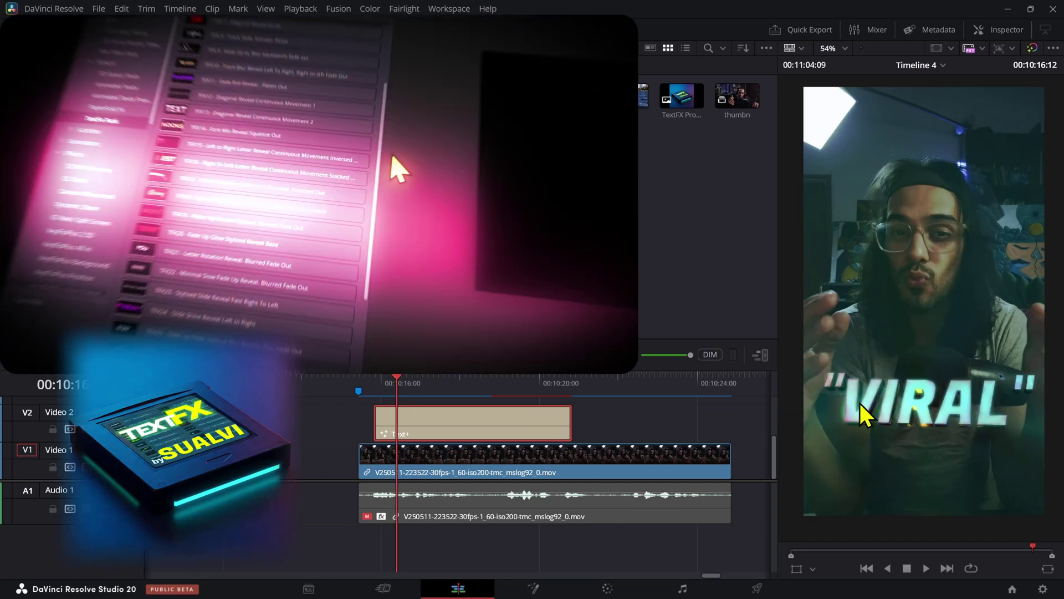
left_click_drag(394, 387, 519, 390)
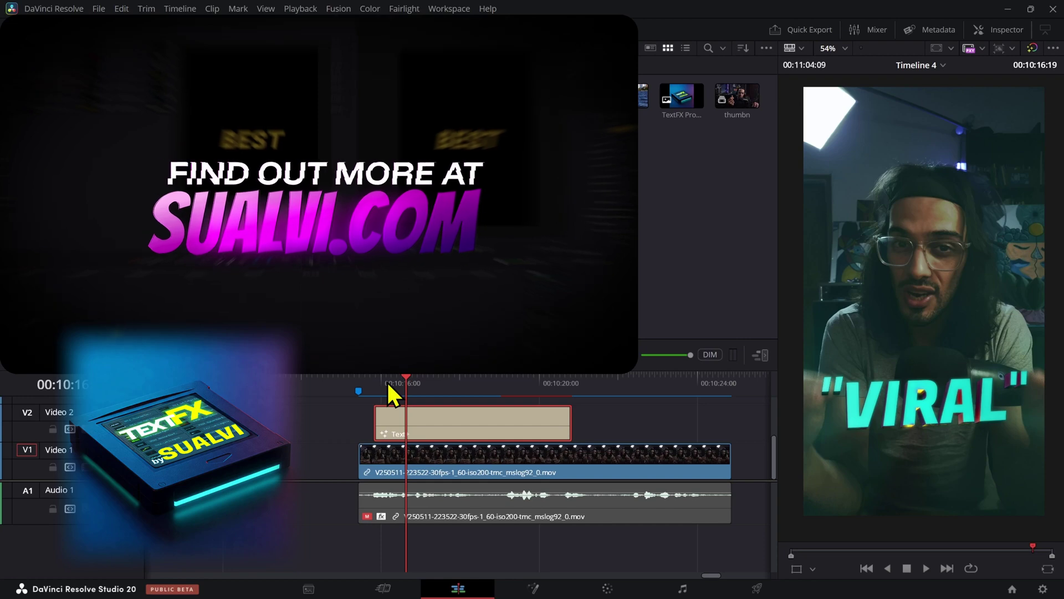
left_click_drag(401, 384, 399, 385)
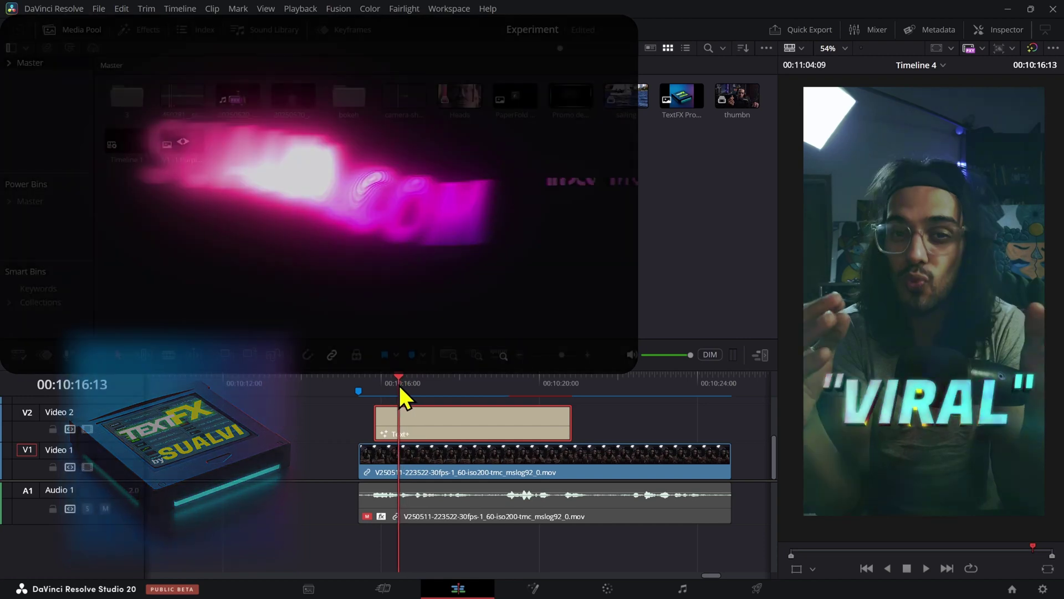
scroll(826, 372, "down", 2)
scroll(870, 388, "down", 1)
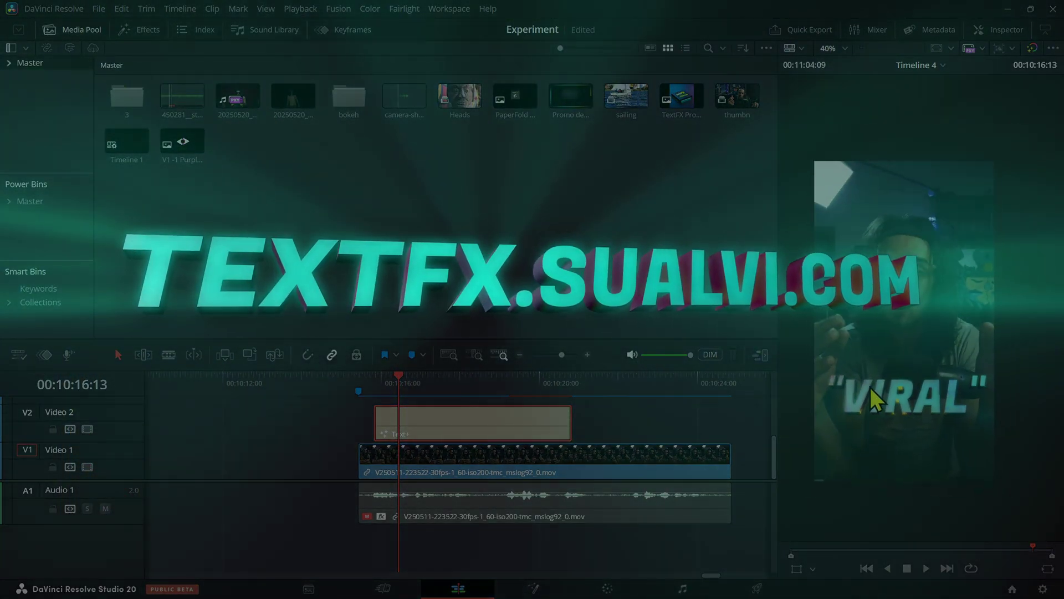
left_click(404, 389)
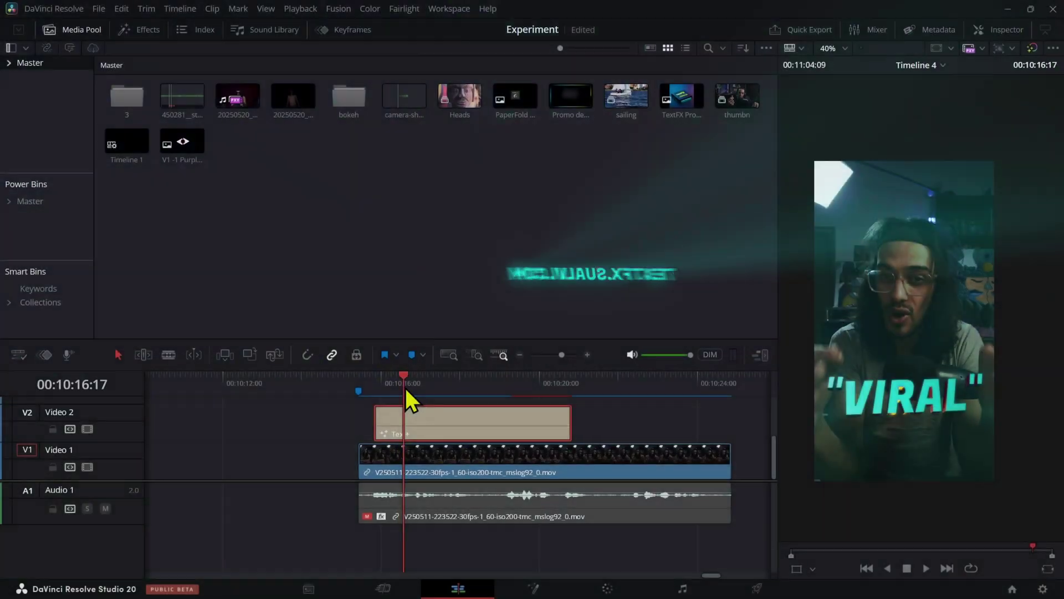